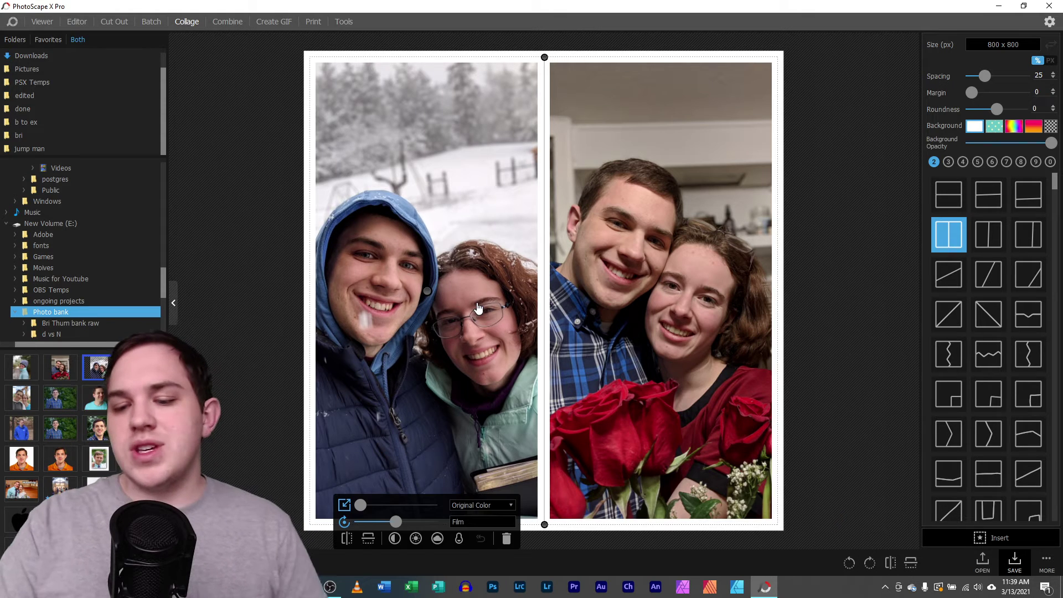
Remove the left photo and switch the collage to the stacked two-cell layout
{"action": "key", "text": "Delete"}
{"action": "key", "text": "Delete"}
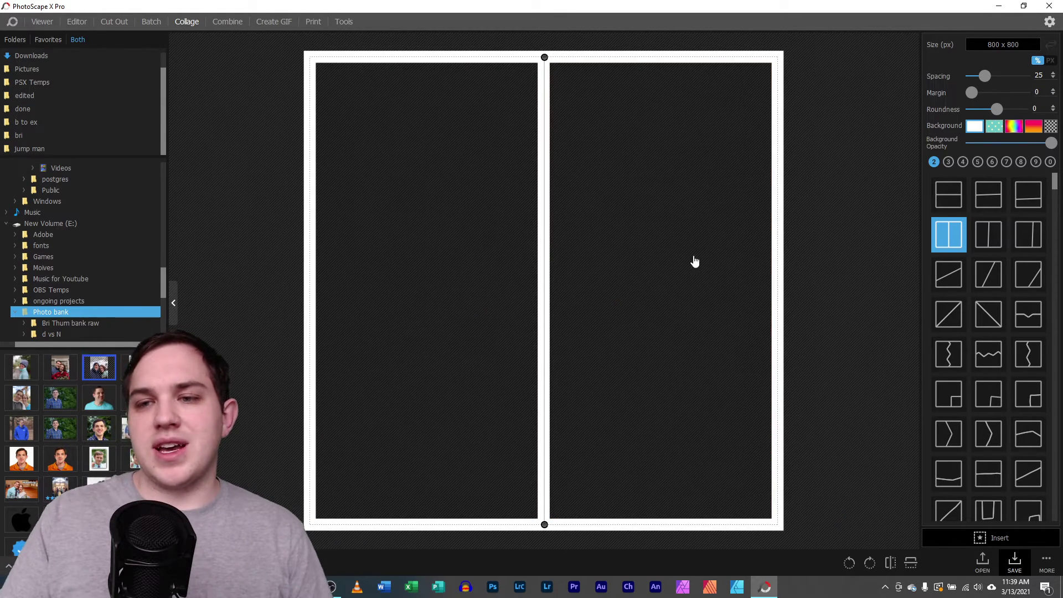
{"action": "left_click", "coordinate": [949, 195]}
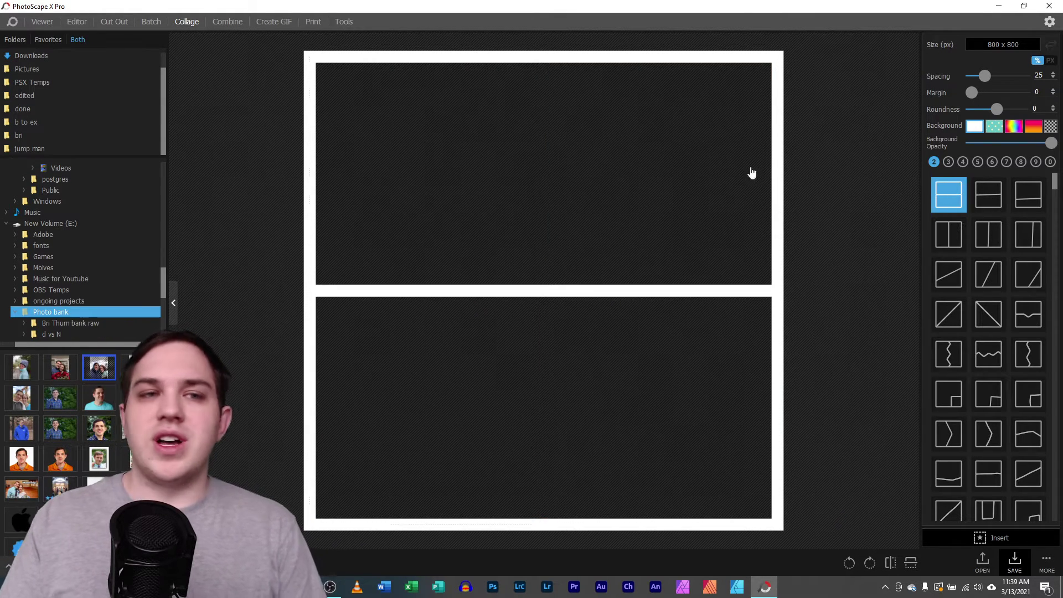
{"action": "left_click", "coordinate": [13, 22]}
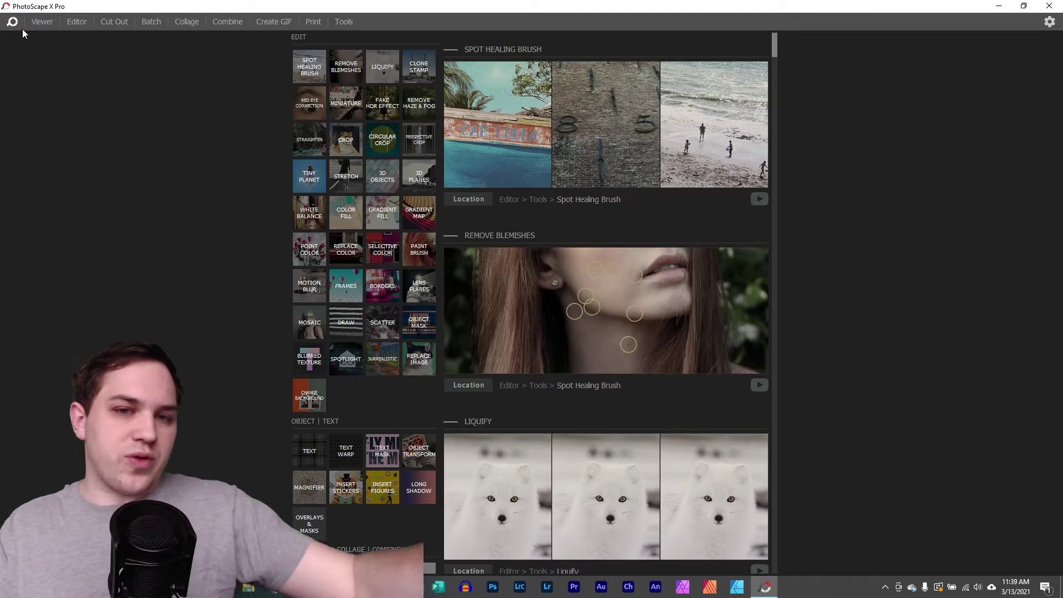
{"action": "left_click", "coordinate": [191, 22]}
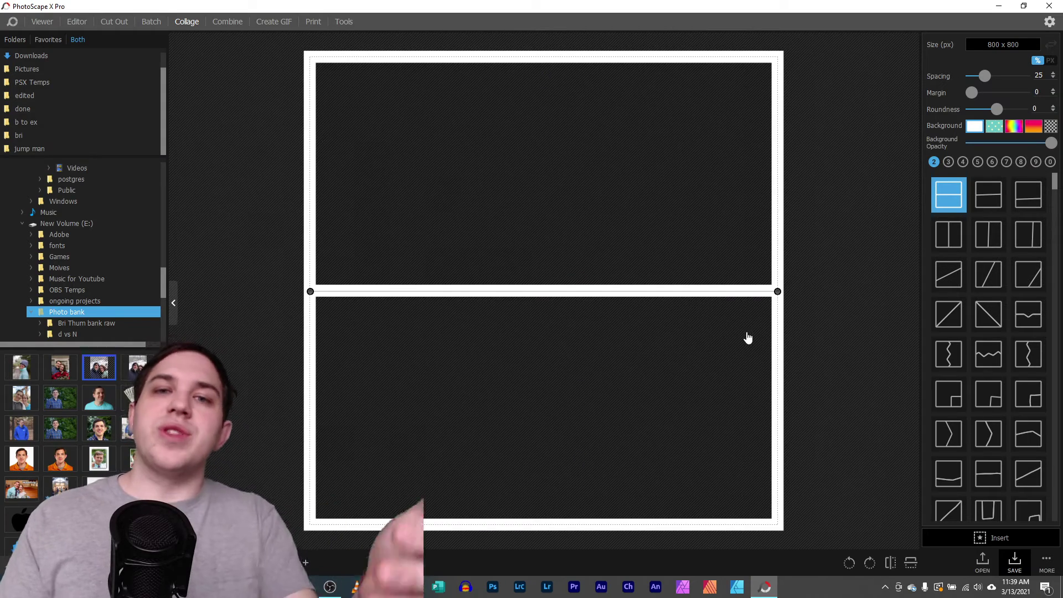
Fill the top cell with the snowy selfie and the bottom cell with the amusement-park selfie
{"action": "left_click_drag", "start_coordinate": [68, 389], "coordinate": [554, 183]}
{"action": "left_click_drag", "start_coordinate": [60, 391], "coordinate": [502, 410]}
{"action": "left_click_drag", "start_coordinate": [529, 187], "coordinate": [527, 142]}
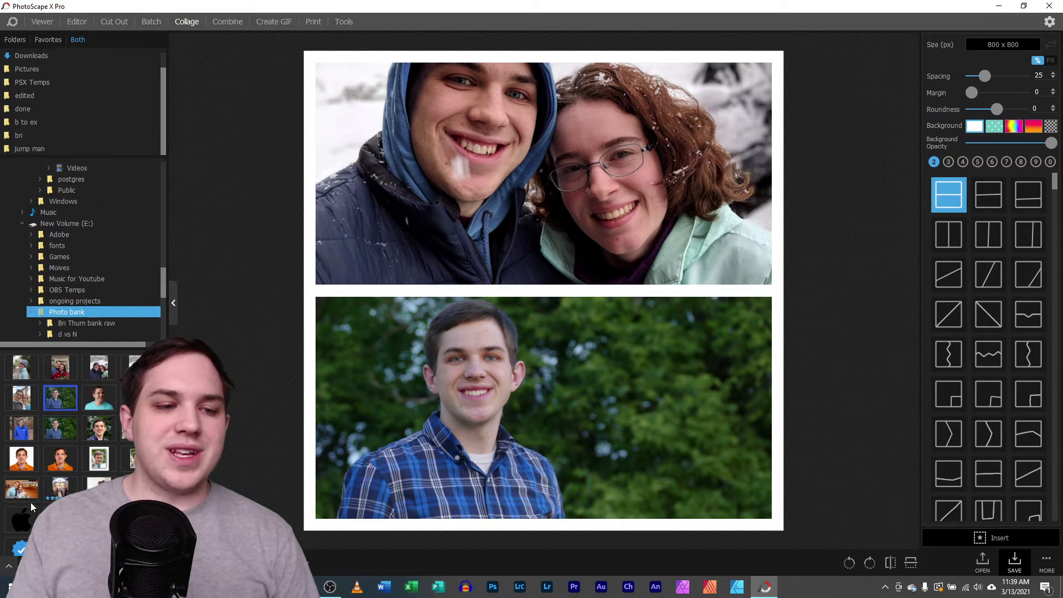
{"action": "left_click_drag", "start_coordinate": [24, 408], "coordinate": [543, 411]}
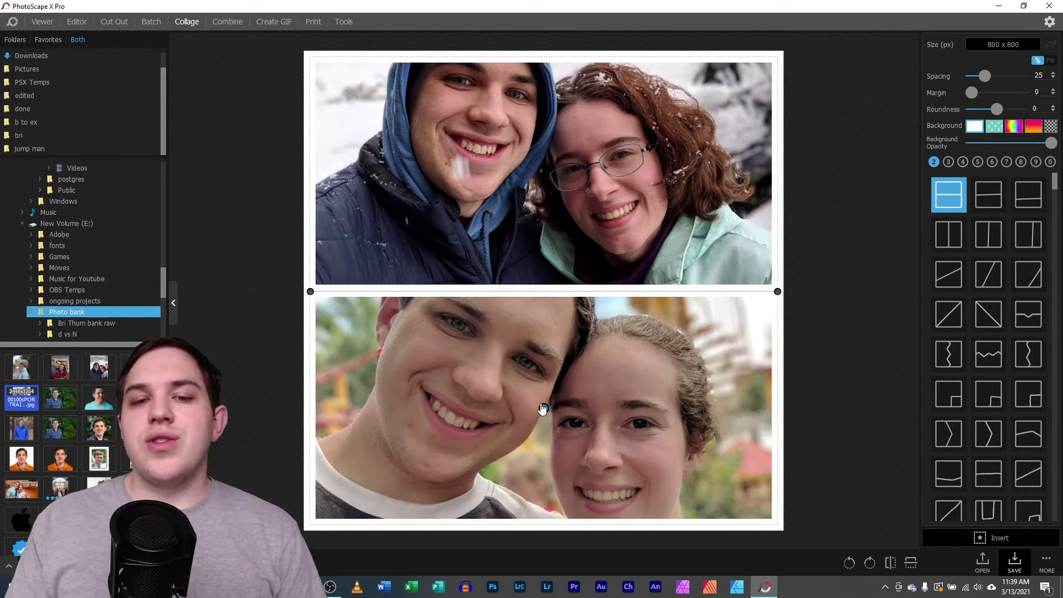
{"action": "scroll", "coordinate": [545, 410], "scroll_direction": "up", "scroll_amount": 3}
Try the side-by-side, diagonal, corner-to-corner and jagged two-cell layout templates
{"action": "left_click", "coordinate": [952, 237]}
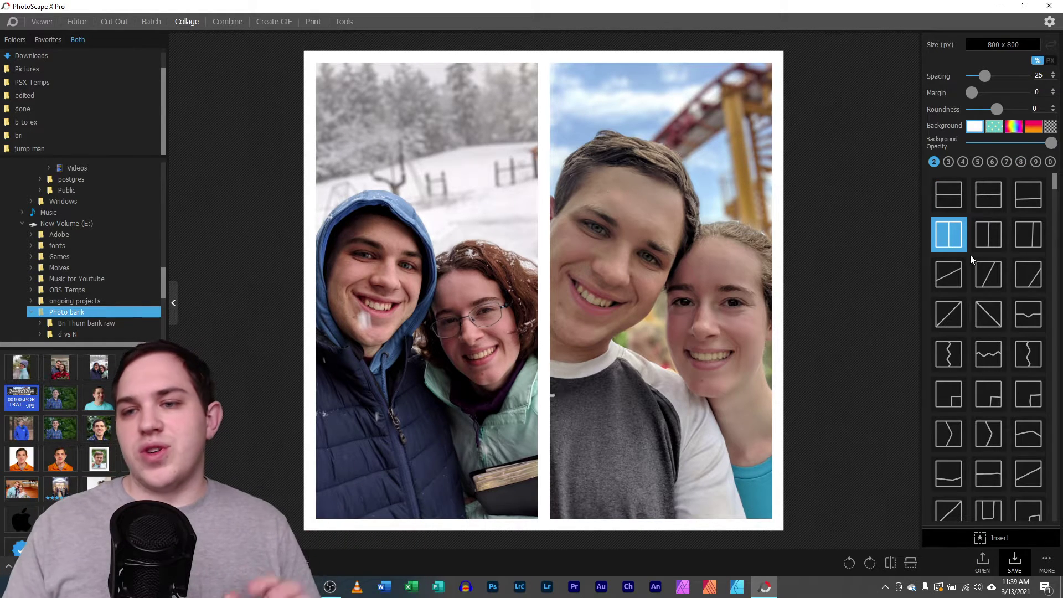
{"action": "left_click", "coordinate": [990, 281]}
{"action": "left_click", "coordinate": [1020, 273]}
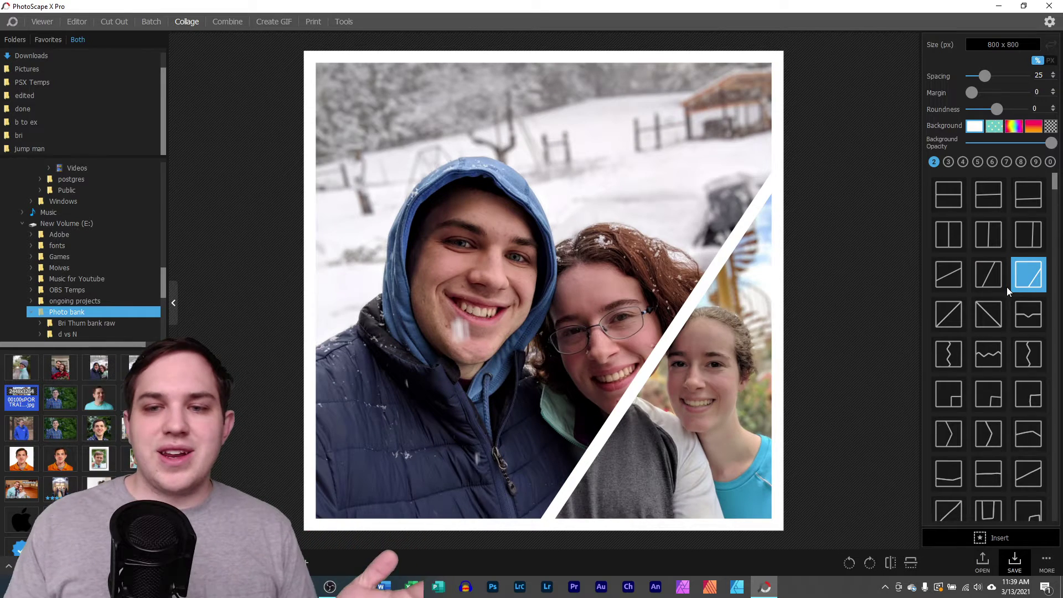
{"action": "left_click", "coordinate": [949, 322]}
{"action": "left_click", "coordinate": [949, 354]}
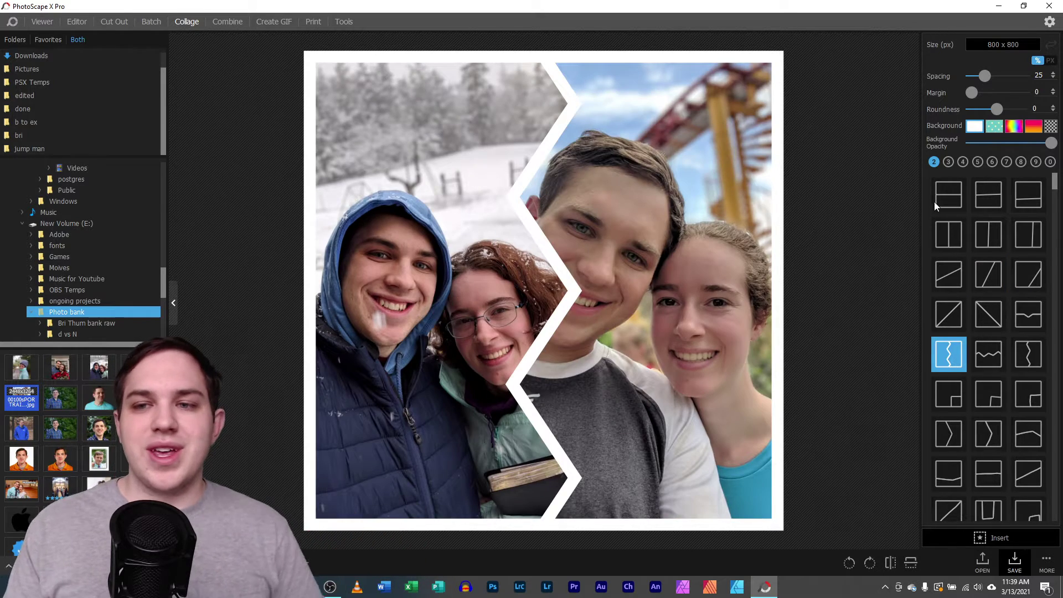
Return to the top-and-bottom layout and lower the divider's right end to slant it
{"action": "left_click", "coordinate": [948, 193]}
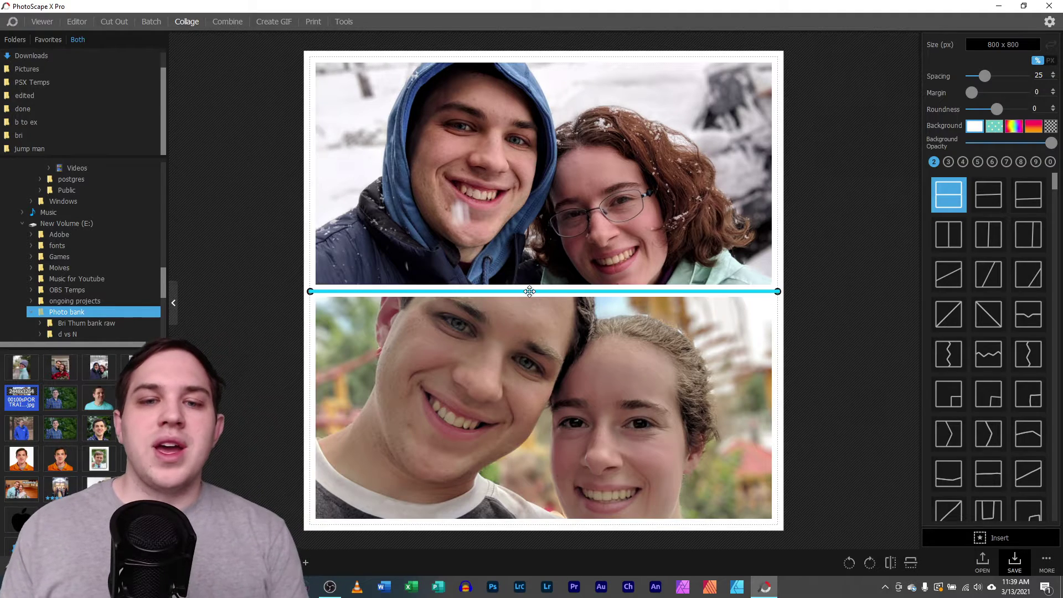
{"action": "left_click_drag", "start_coordinate": [526, 291], "coordinate": [576, 284]}
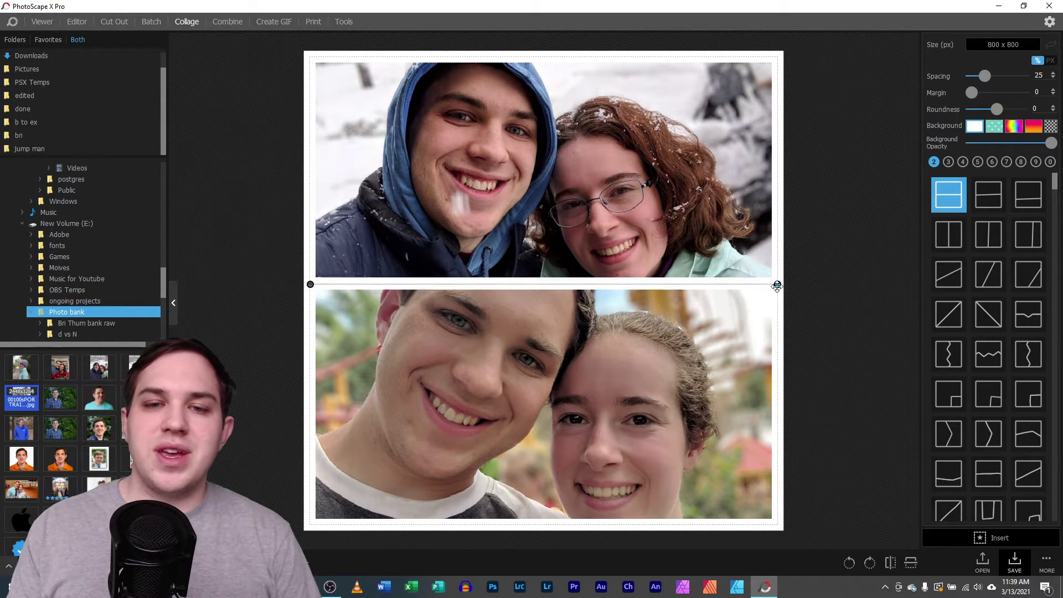
{"action": "left_click_drag", "start_coordinate": [777, 285], "coordinate": [778, 460]}
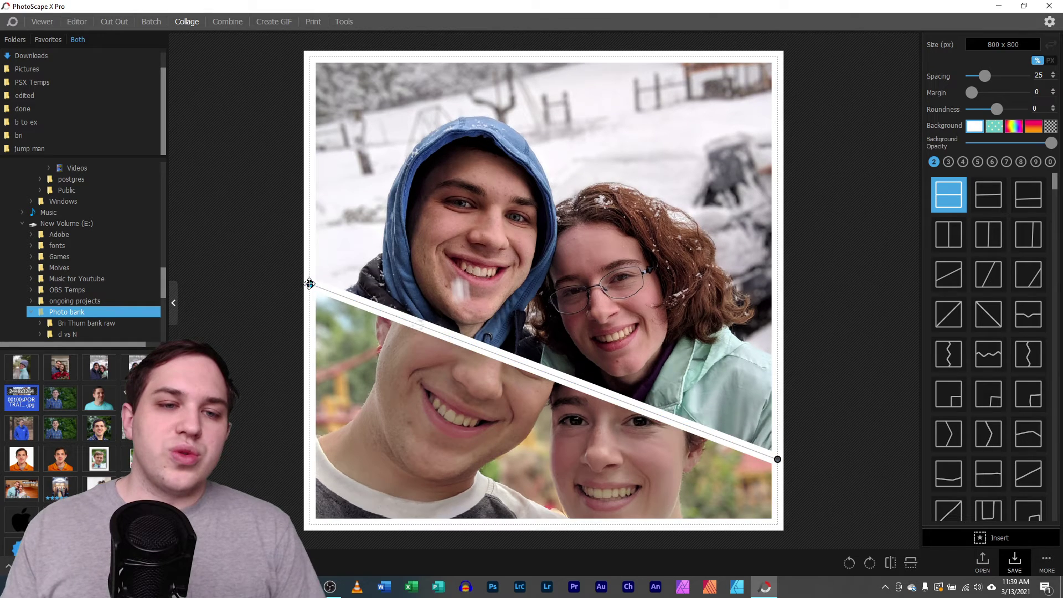
Steepen the divider, then delete both photos and switch to two empty side-by-side cells
{"action": "left_click_drag", "start_coordinate": [310, 284], "coordinate": [310, 186]}
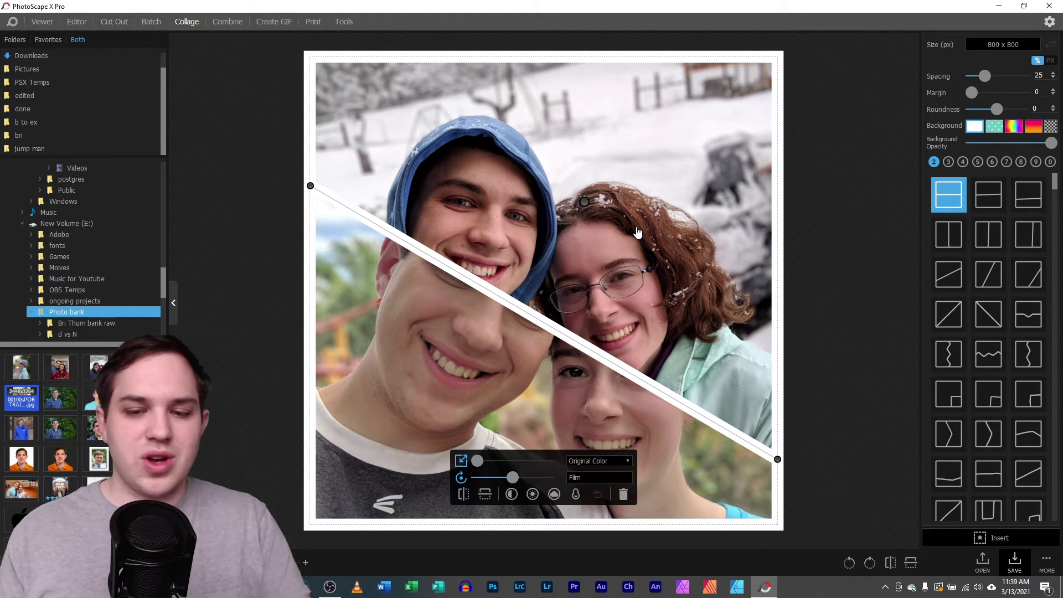
{"action": "key", "text": "Delete"}
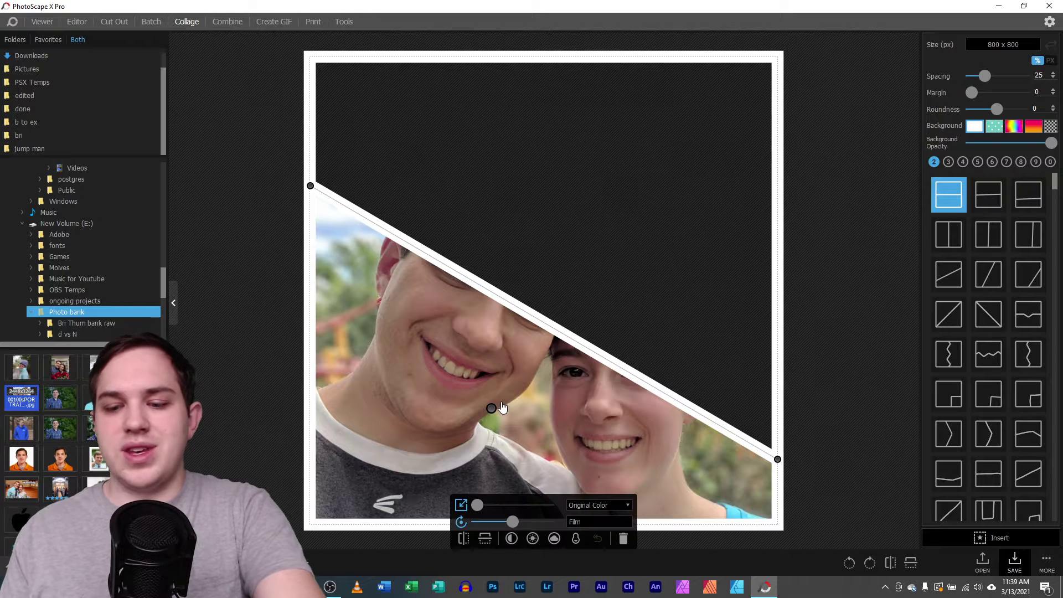
{"action": "key", "text": "Delete"}
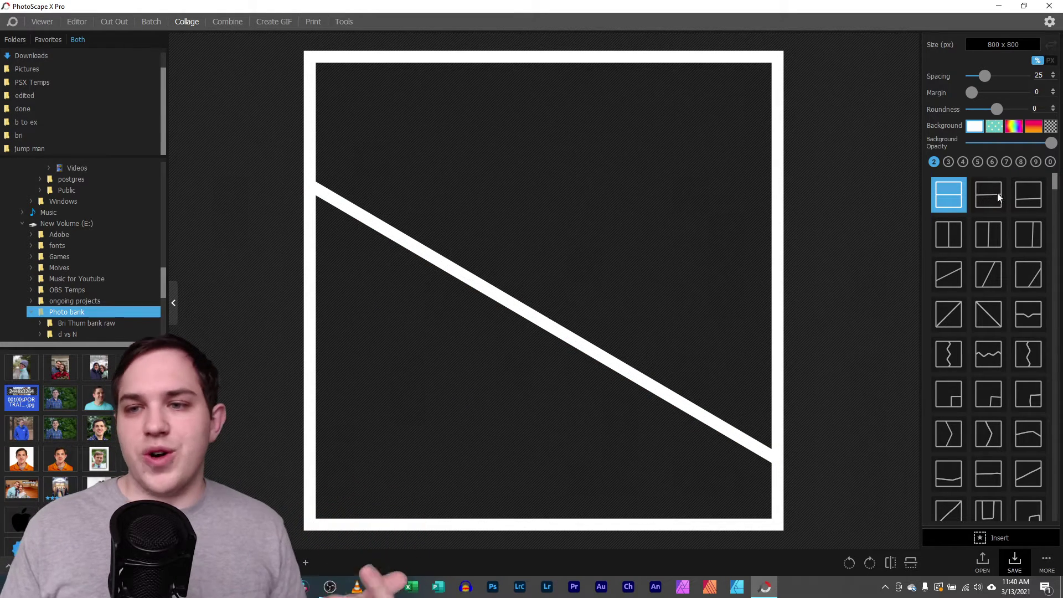
{"action": "left_click", "coordinate": [949, 235]}
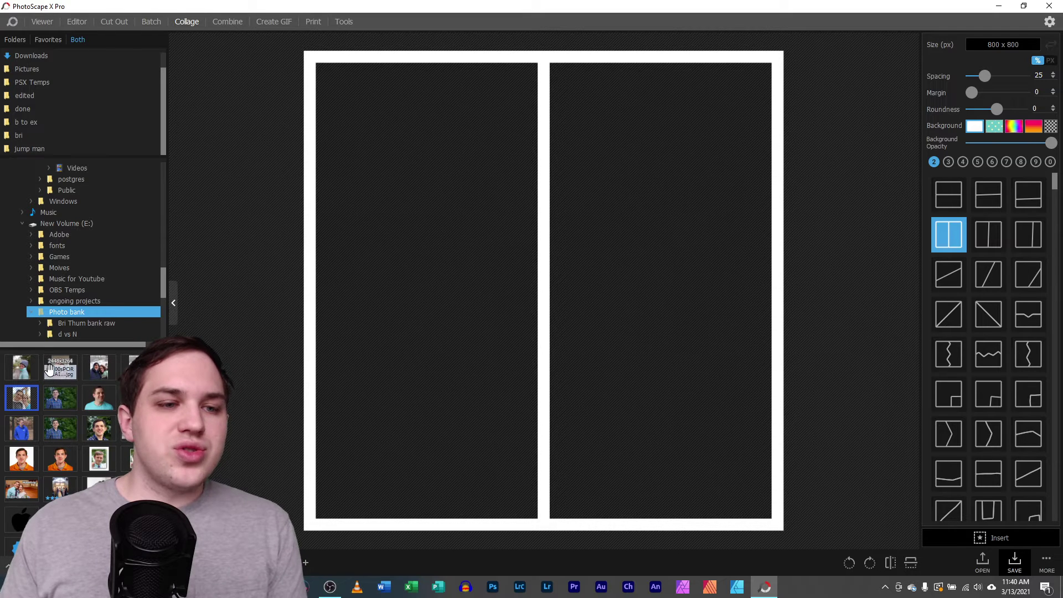
Drop the knit-hat portrait into the left cell and drag the divider right to widen it
{"action": "left_click_drag", "start_coordinate": [22, 371], "coordinate": [454, 255]}
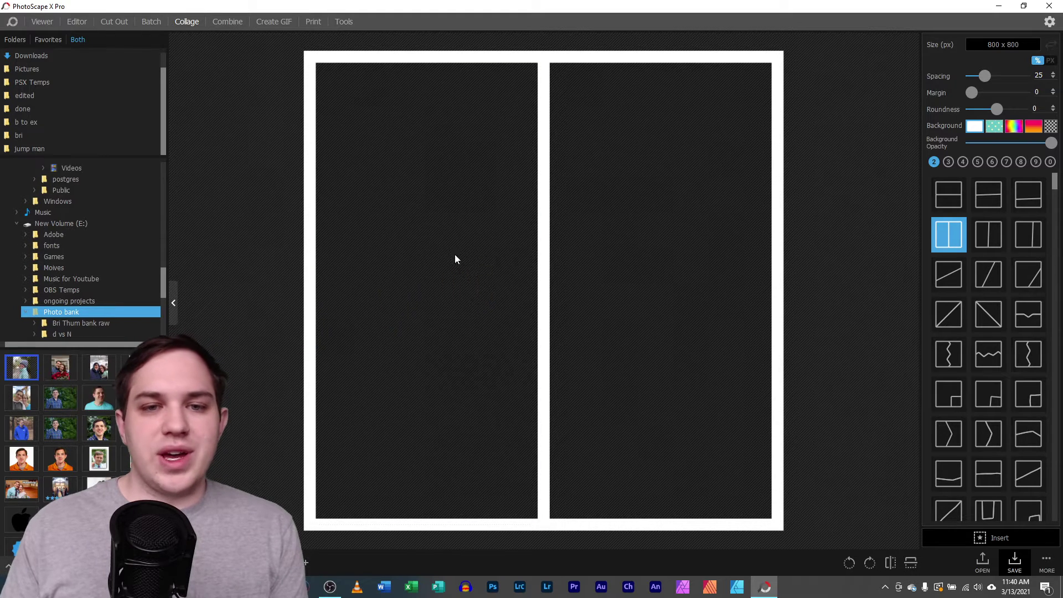
{"action": "left_click_drag", "start_coordinate": [541, 352], "coordinate": [711, 338]}
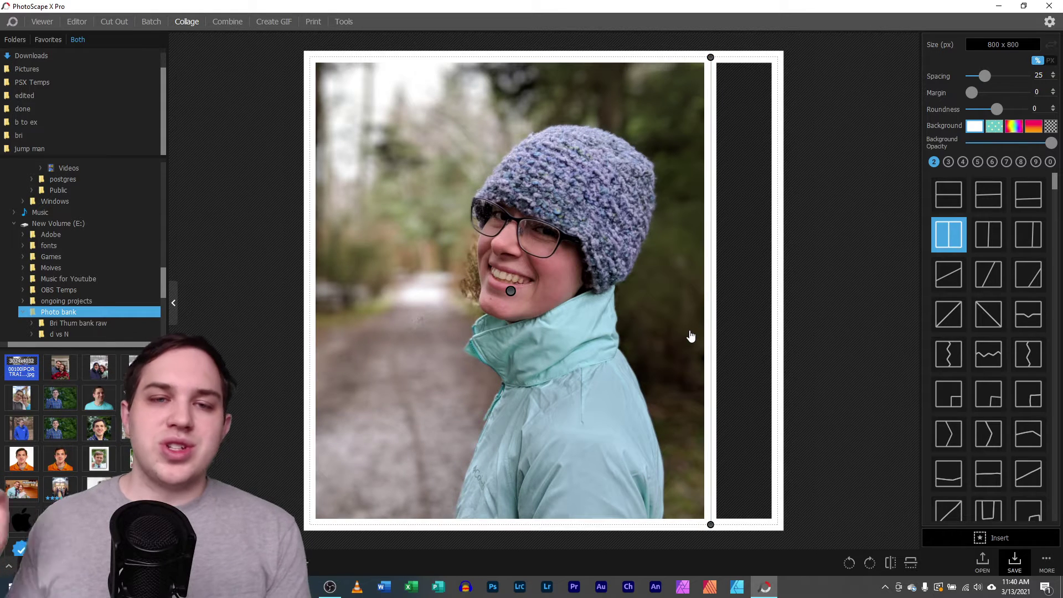
{"action": "left_click", "coordinate": [460, 317]}
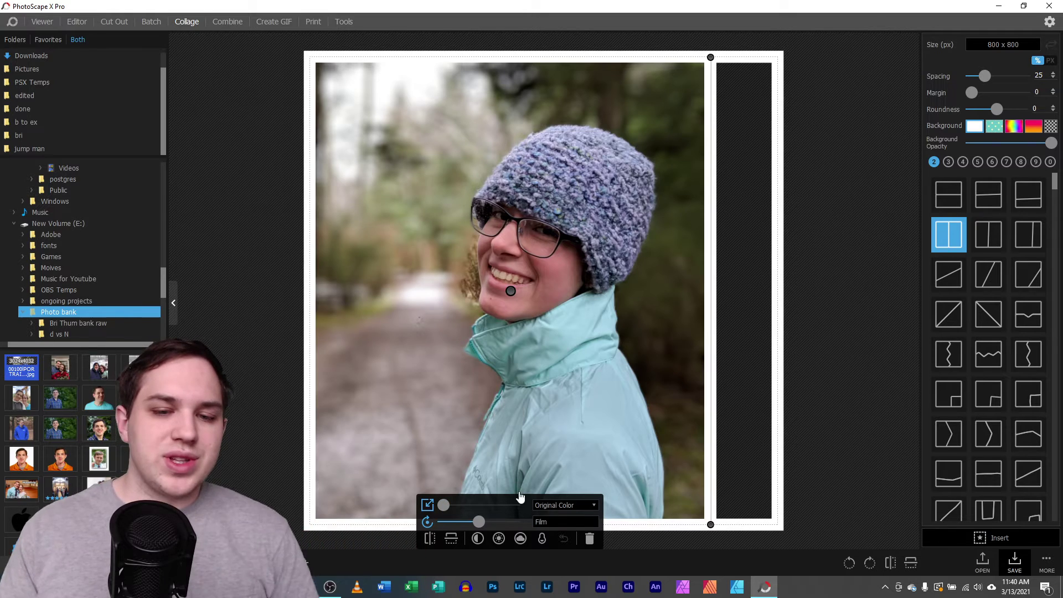
Zoom in on the knit-hat portrait, move it higher in its cell, and rotate it slightly
{"action": "mouse_move", "coordinate": [442, 506]}
{"action": "left_mouse_down"}
{"action": "mouse_move", "coordinate": [458, 502]}
{"action": "mouse_move", "coordinate": [441, 505]}
{"action": "left_mouse_up"}
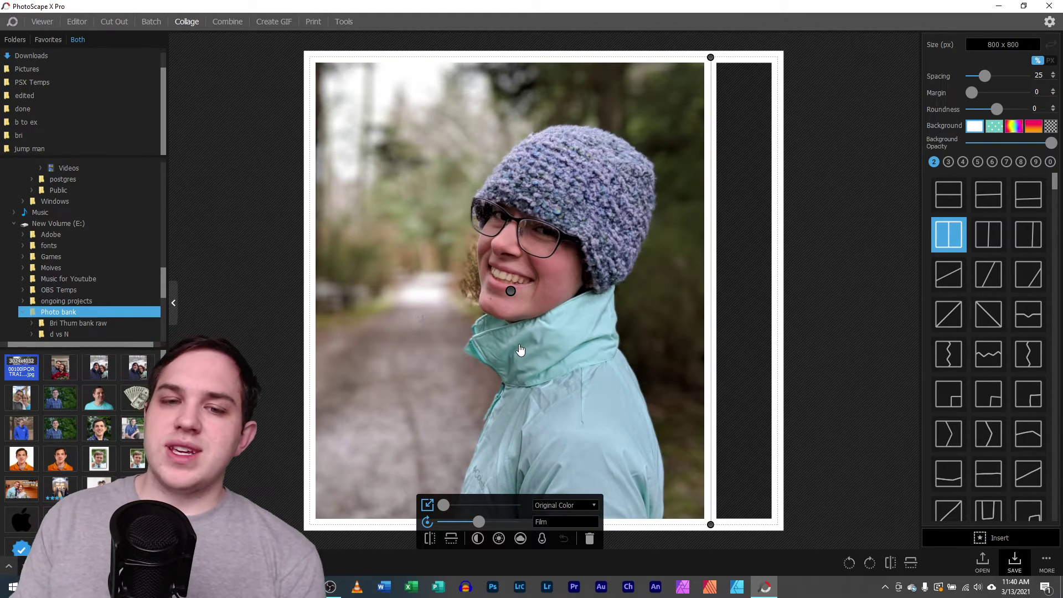
{"action": "left_click_drag", "start_coordinate": [521, 350], "coordinate": [547, 326]}
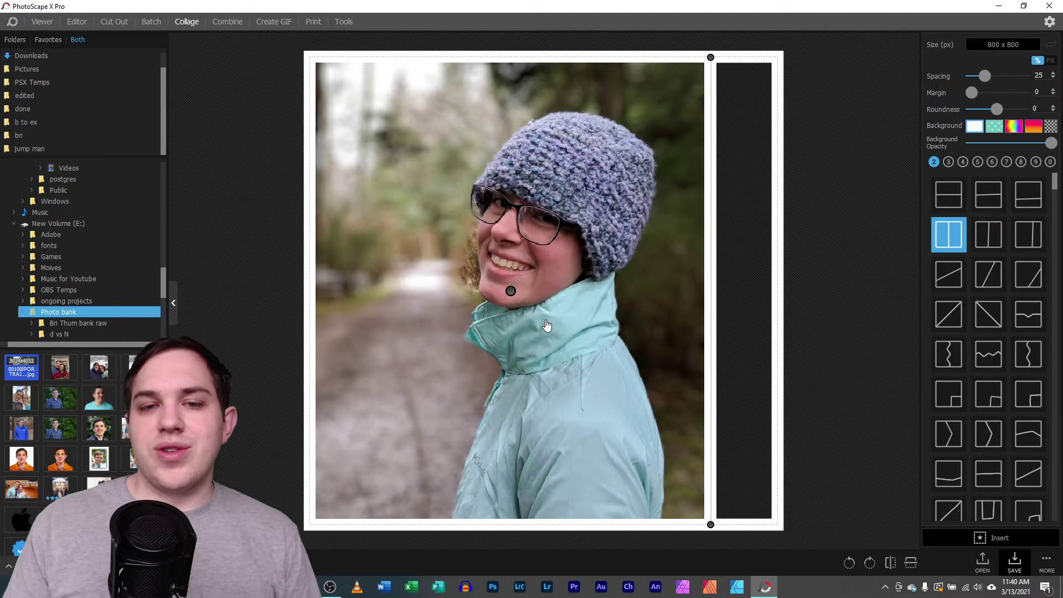
{"action": "left_click", "coordinate": [471, 422]}
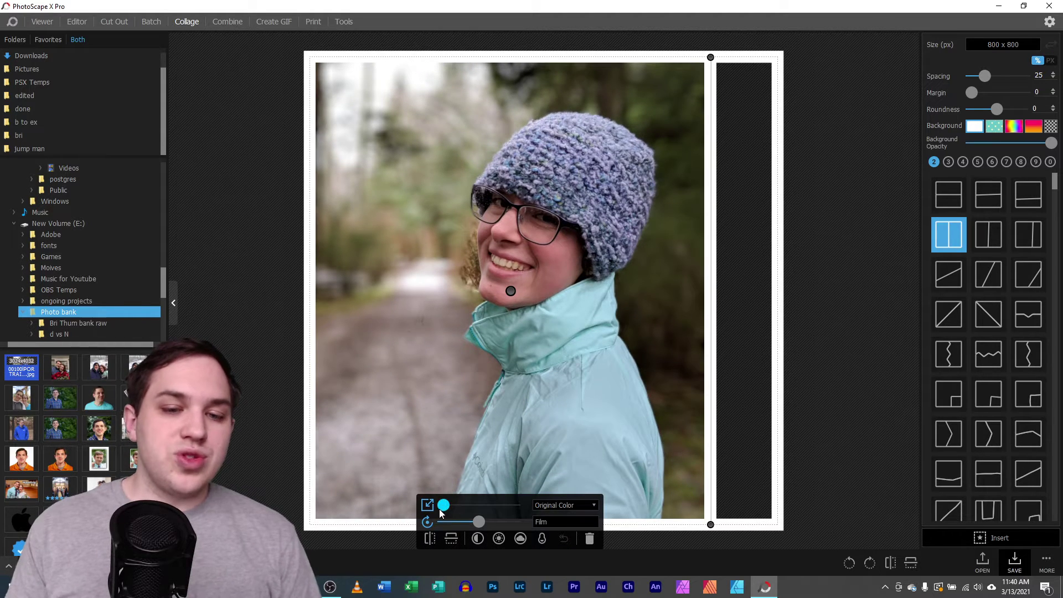
{"action": "left_click_drag", "start_coordinate": [479, 523], "coordinate": [478, 522]}
Switch to the corner-to-corner diagonal layout and tilt the portrait, shifting it up-left
{"action": "left_click", "coordinate": [949, 315]}
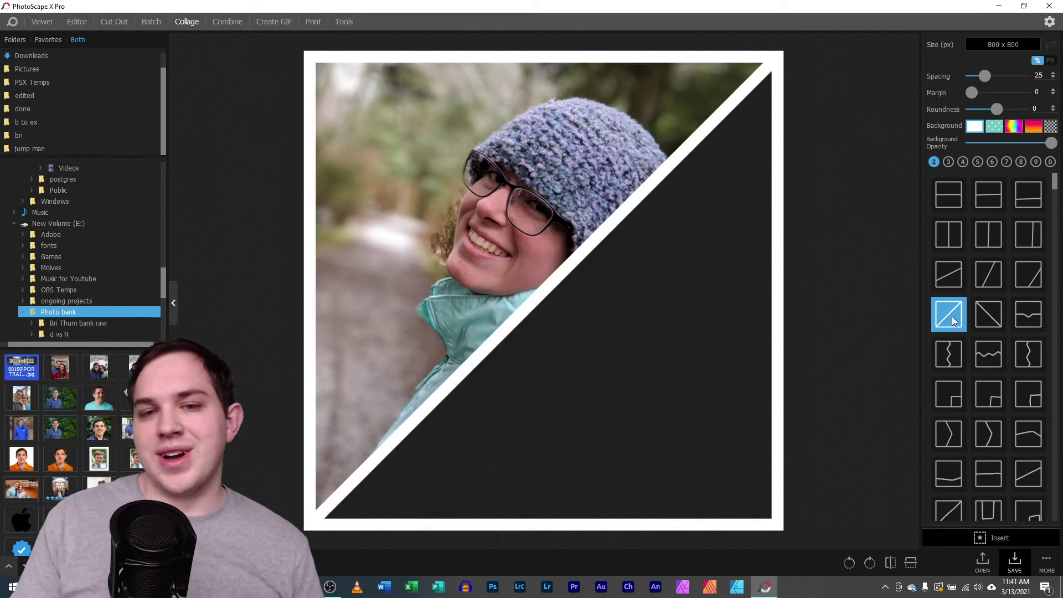
{"action": "mouse_move", "coordinate": [482, 259]}
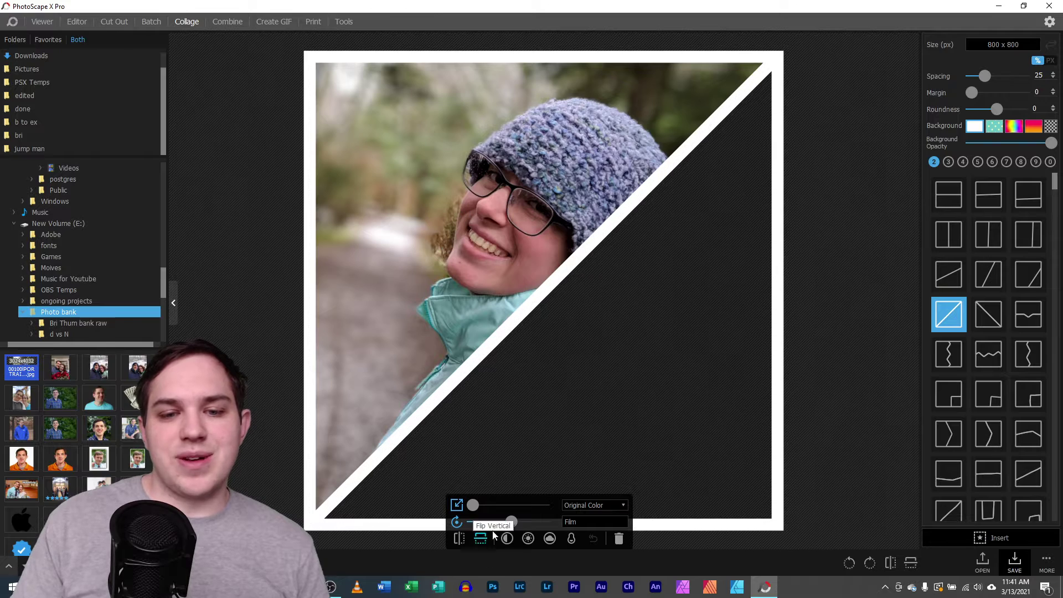
{"action": "left_click_drag", "start_coordinate": [511, 520], "coordinate": [513, 520]}
{"action": "left_click_drag", "start_coordinate": [407, 354], "coordinate": [391, 326]}
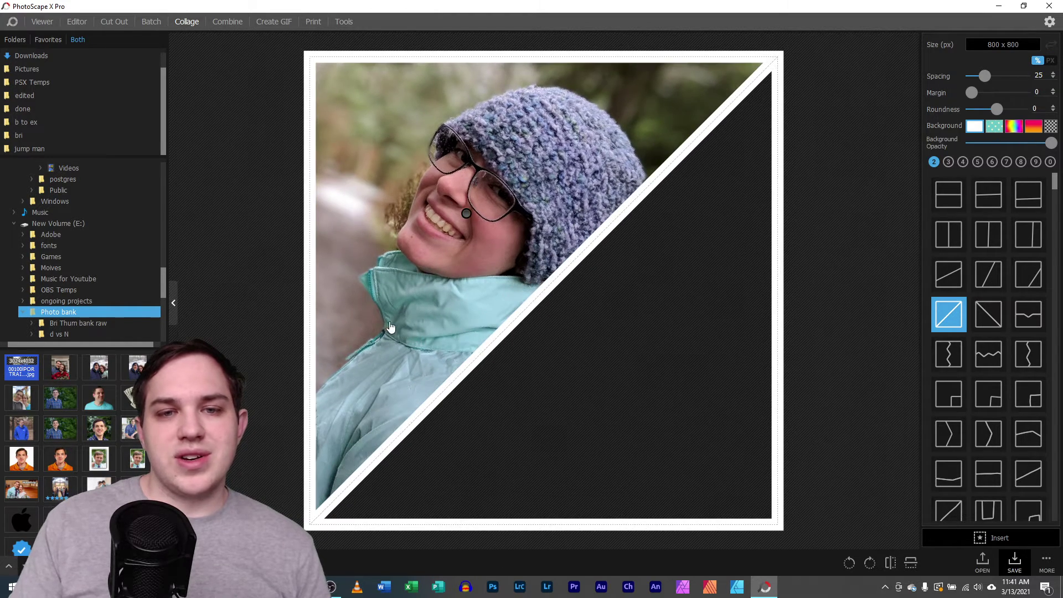
Return to side-by-side cells, widen the left cell, and rotate the portrait nearly upright
{"action": "left_click", "coordinate": [960, 237]}
{"action": "left_click_drag", "start_coordinate": [546, 387], "coordinate": [708, 375]}
{"action": "left_click", "coordinate": [558, 377]}
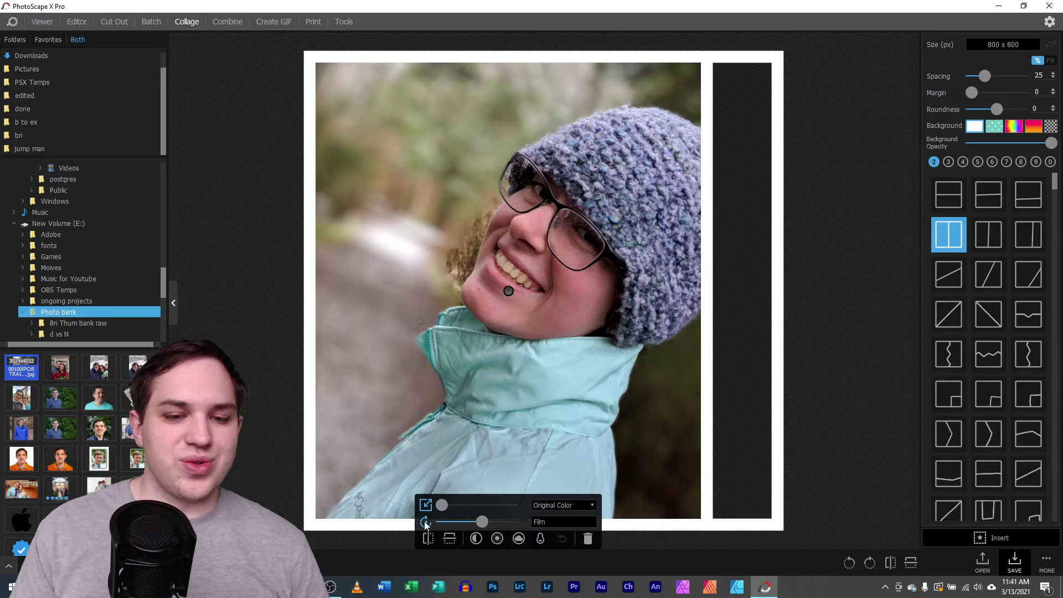
{"action": "left_click_drag", "start_coordinate": [476, 524], "coordinate": [482, 522]}
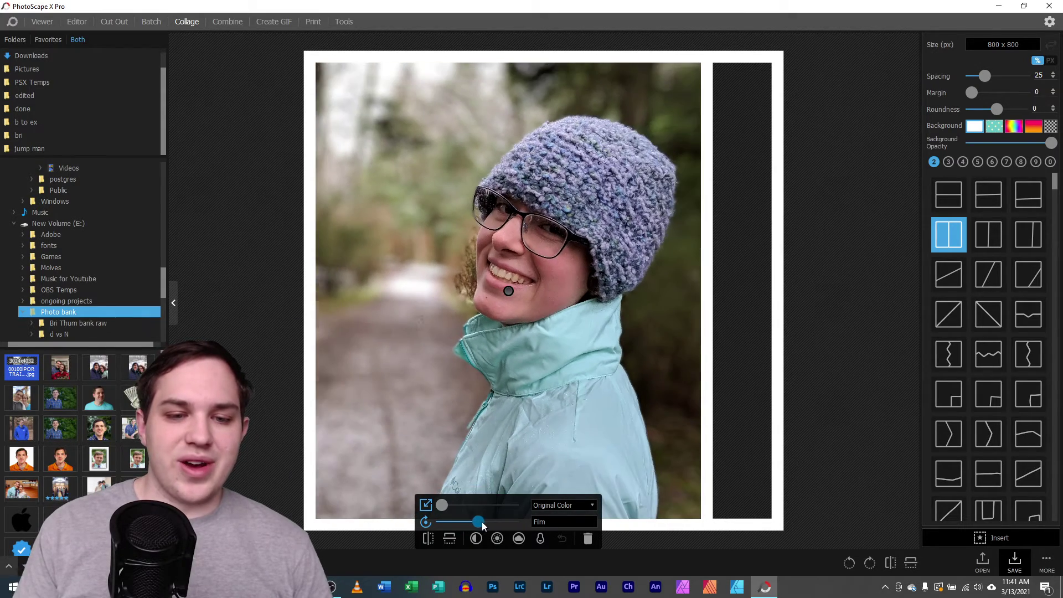
Mirror the portrait, narrow its cell, put the couple photo on the right, and shift the portrait right
{"action": "left_click", "coordinate": [428, 541]}
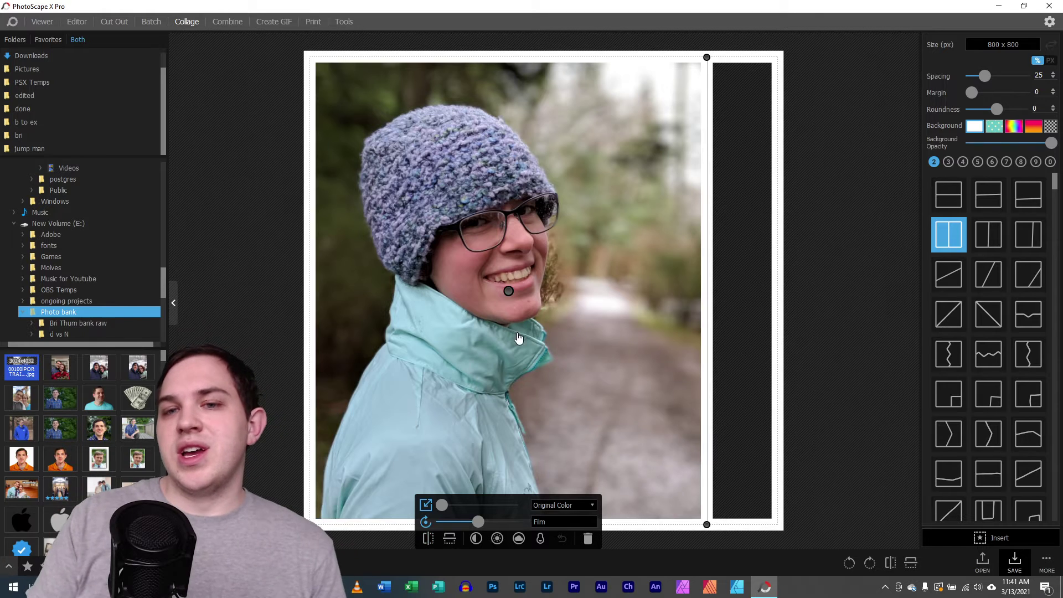
{"action": "left_click_drag", "start_coordinate": [705, 276], "coordinate": [594, 276]}
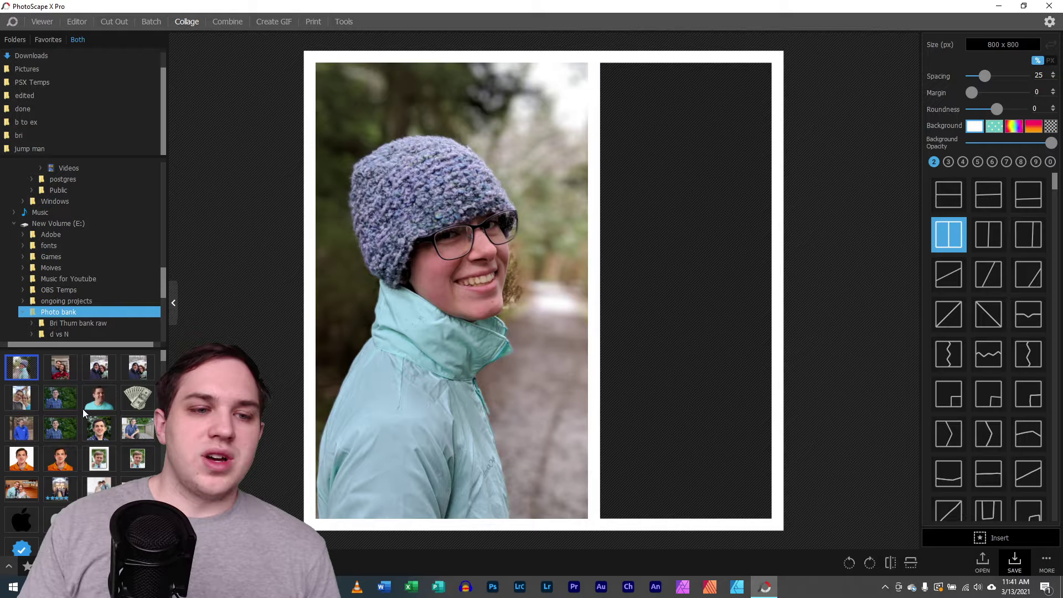
{"action": "left_click_drag", "start_coordinate": [59, 367], "coordinate": [544, 337]}
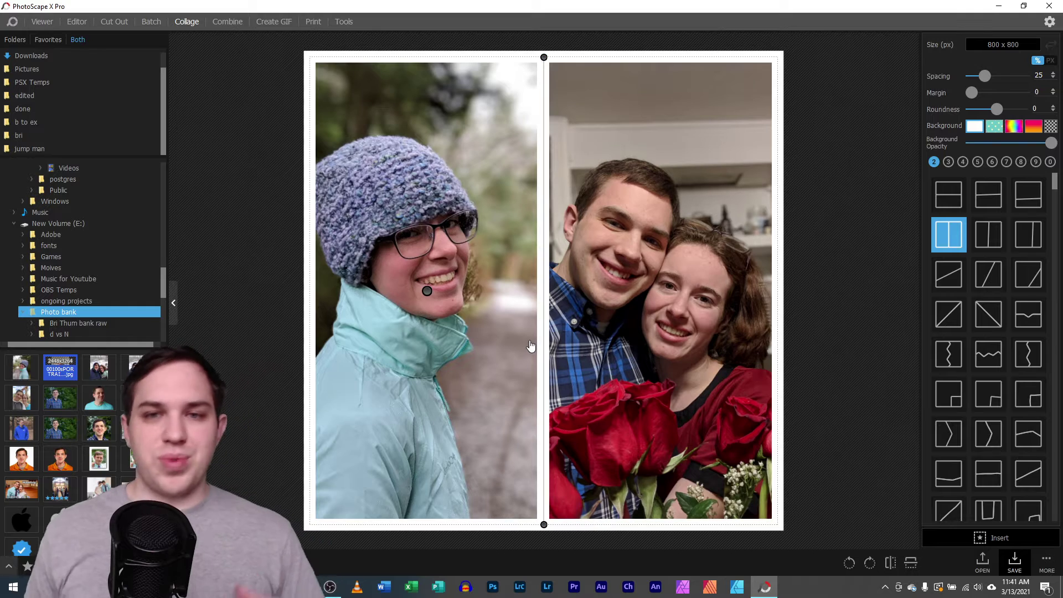
{"action": "left_click_drag", "start_coordinate": [414, 432], "coordinate": [444, 435]}
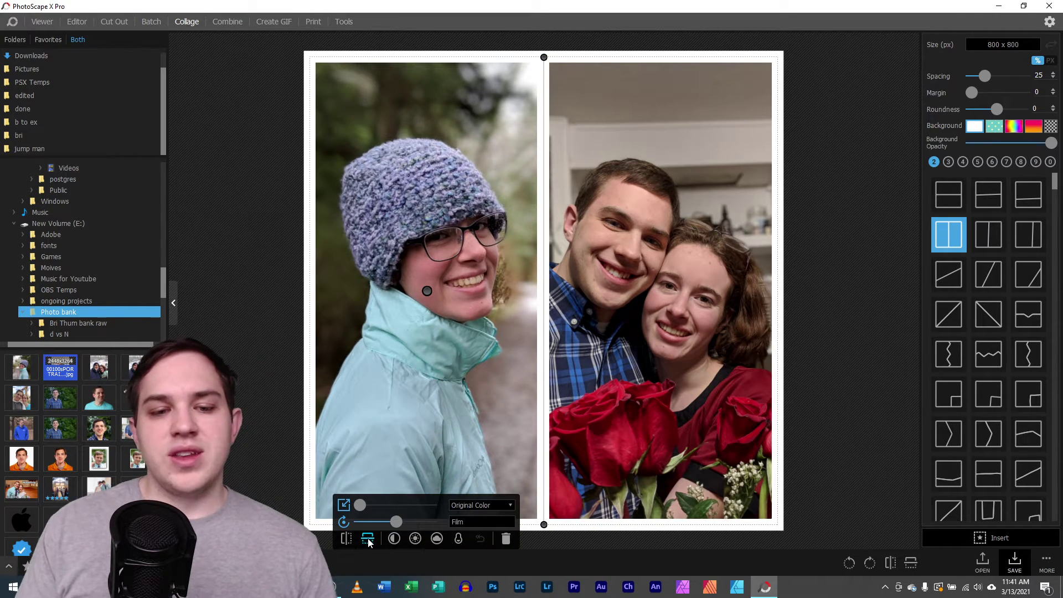
{"action": "left_click", "coordinate": [367, 540]}
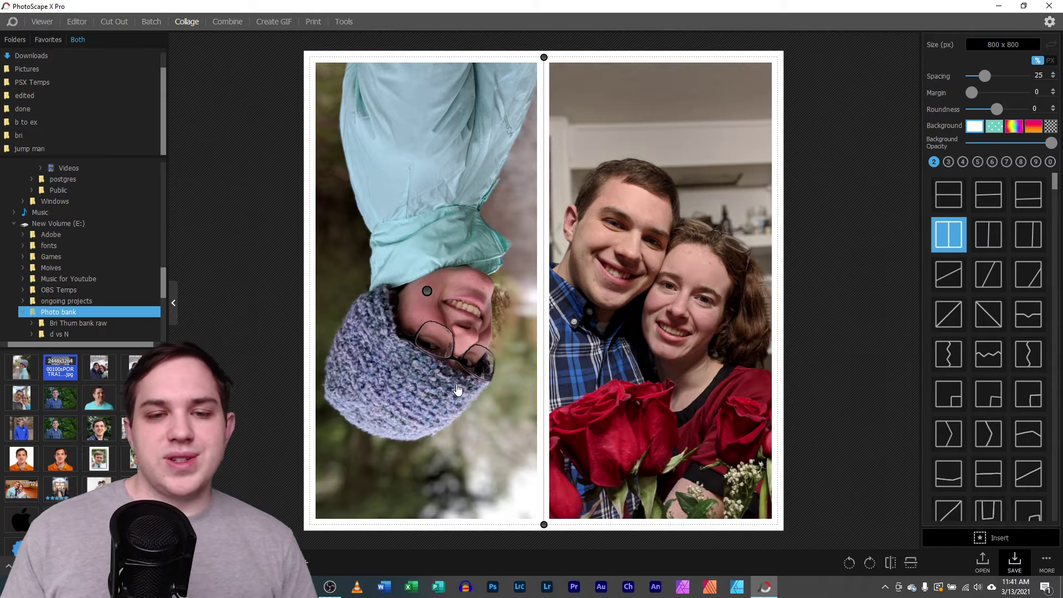
{"action": "mouse_move", "coordinate": [395, 521]}
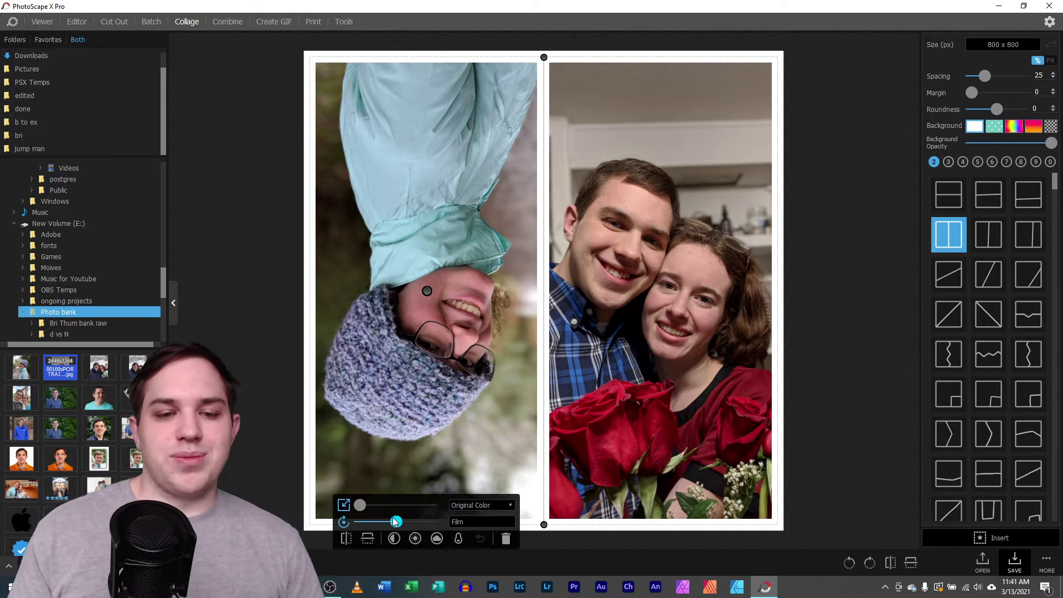
Flip the woman's photo back, widen the left cell, and lower its Deepen strength
{"action": "left_click", "coordinate": [367, 540]}
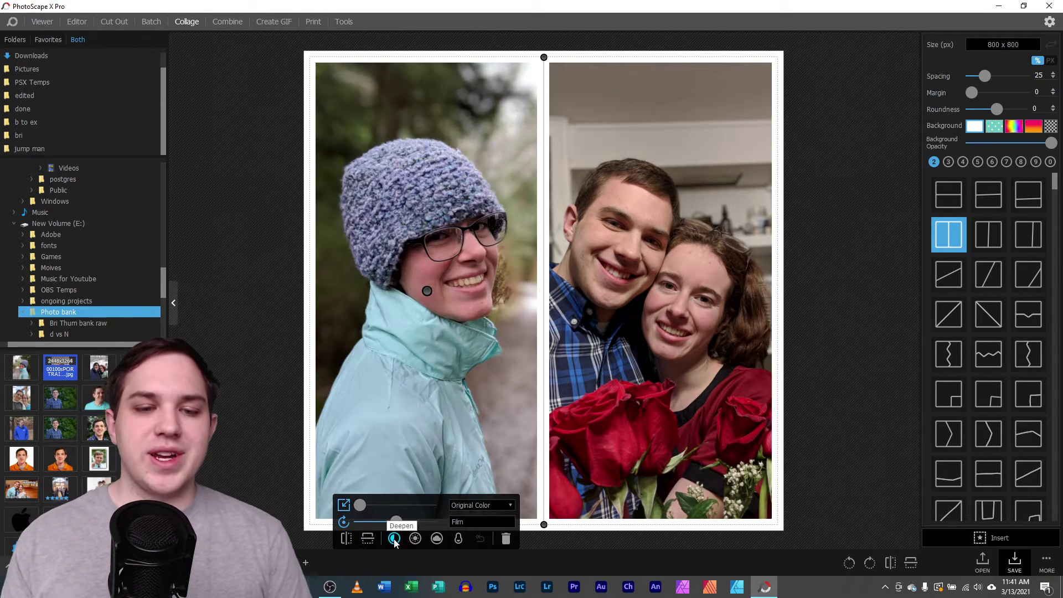
{"action": "left_click_drag", "start_coordinate": [545, 401], "coordinate": [709, 401]}
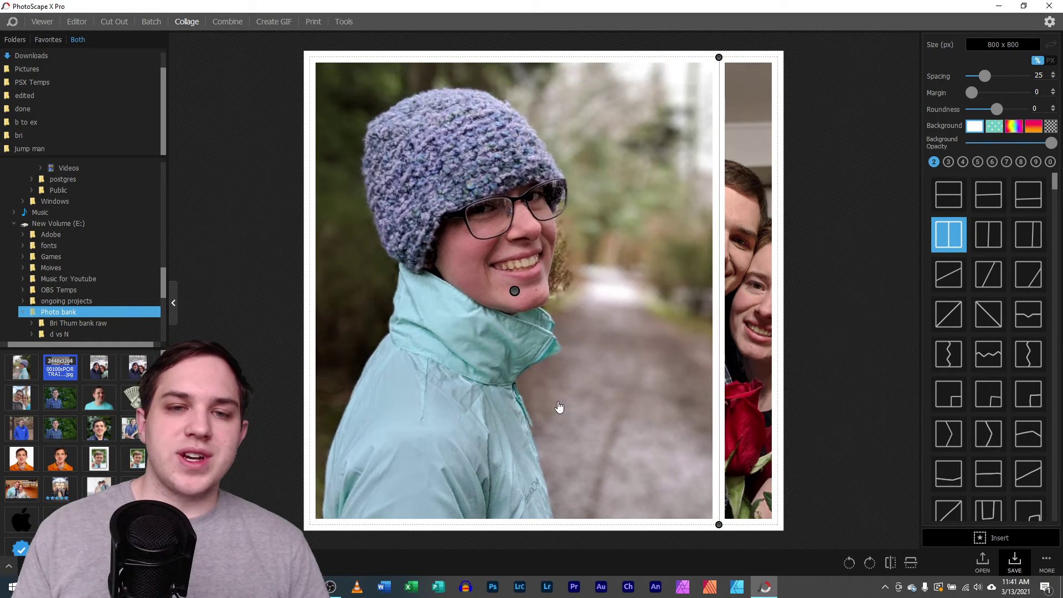
{"action": "mouse_move", "coordinate": [496, 424]}
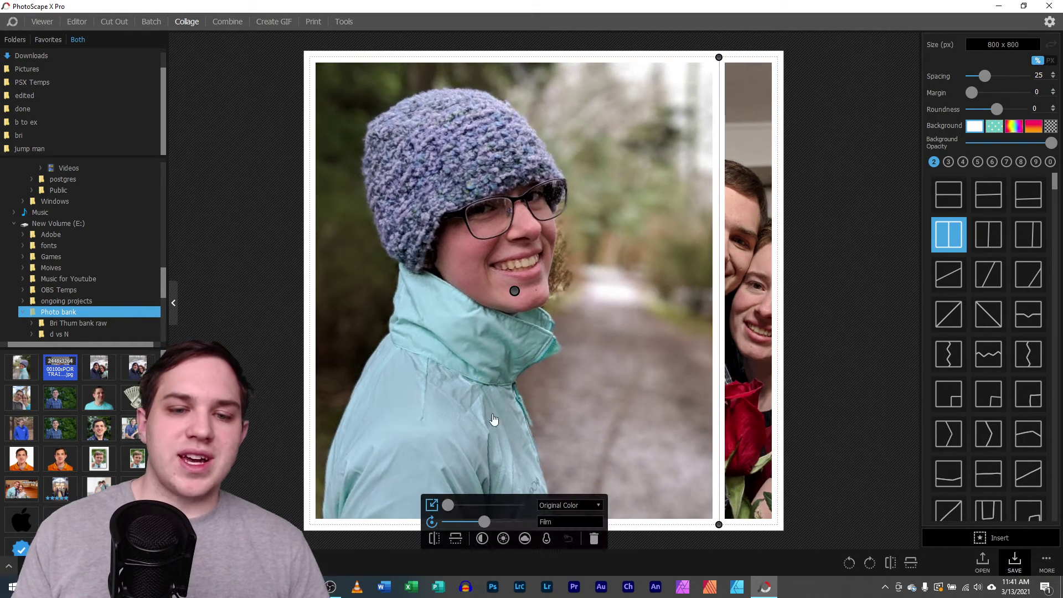
{"action": "left_click", "coordinate": [482, 540]}
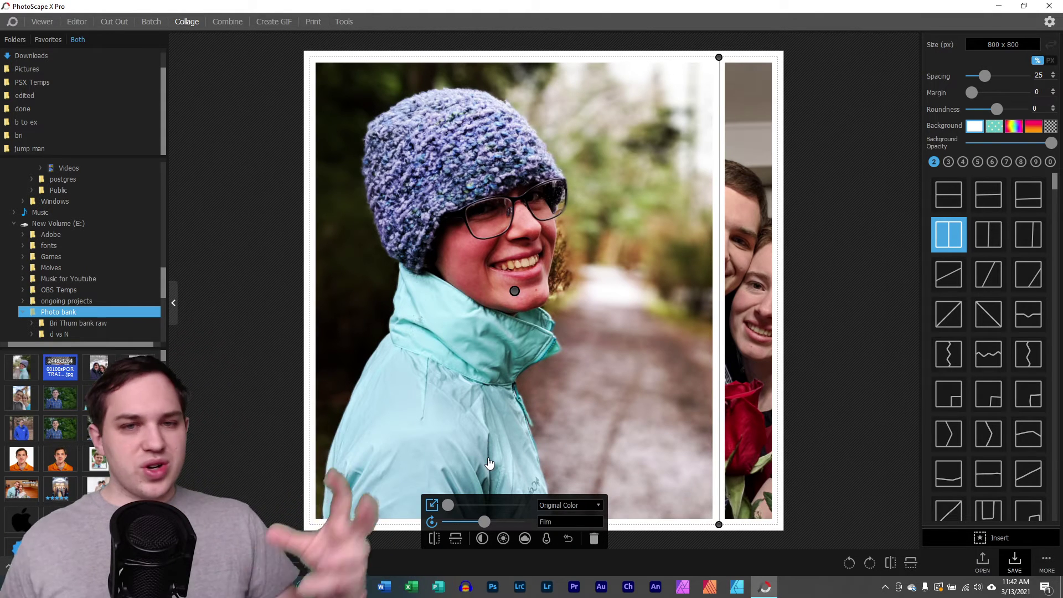
{"action": "left_click", "coordinate": [482, 539]}
{"action": "left_click_drag", "start_coordinate": [483, 458], "coordinate": [482, 480]}
Brighten the woman's photo with the Brighten slider
{"action": "left_click", "coordinate": [481, 545]}
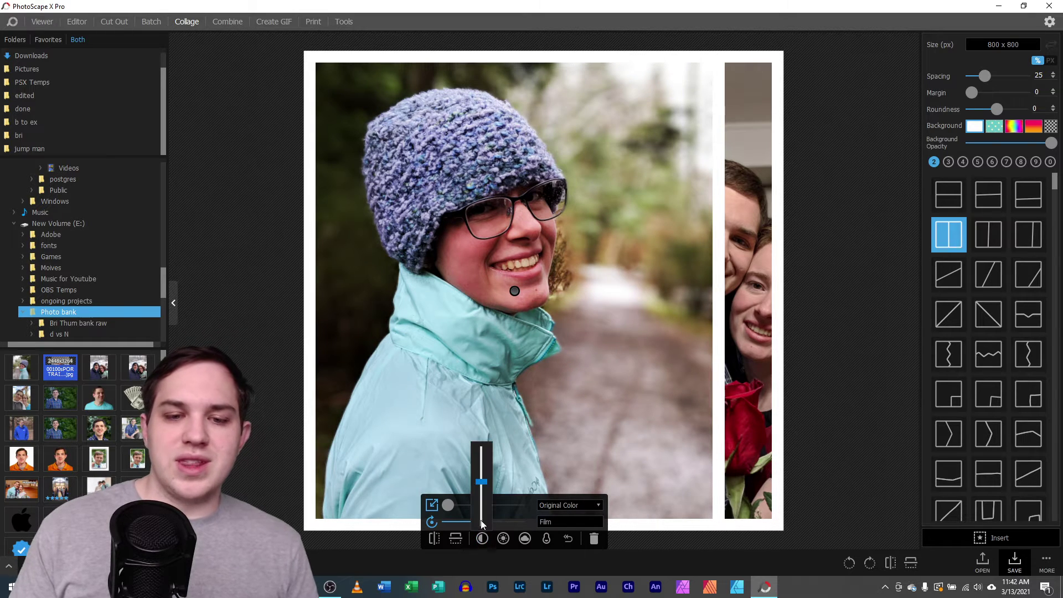
{"action": "left_click", "coordinate": [503, 538]}
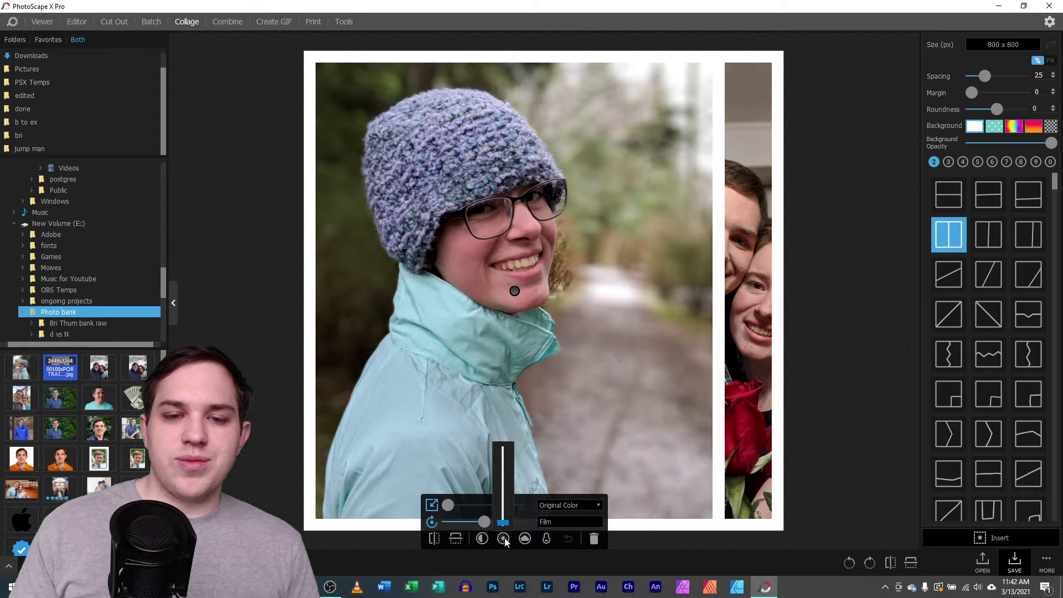
{"action": "left_click_drag", "start_coordinate": [504, 520], "coordinate": [504, 485]}
{"action": "left_click", "coordinate": [504, 538]}
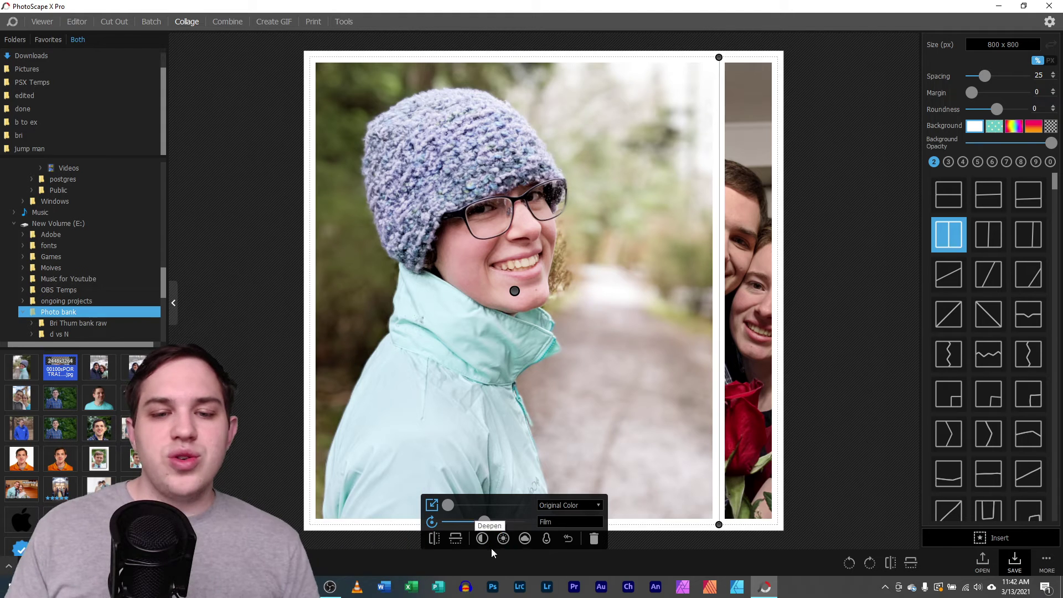
Darken the woman's photo, then remove the darkening again
{"action": "left_click", "coordinate": [504, 539]}
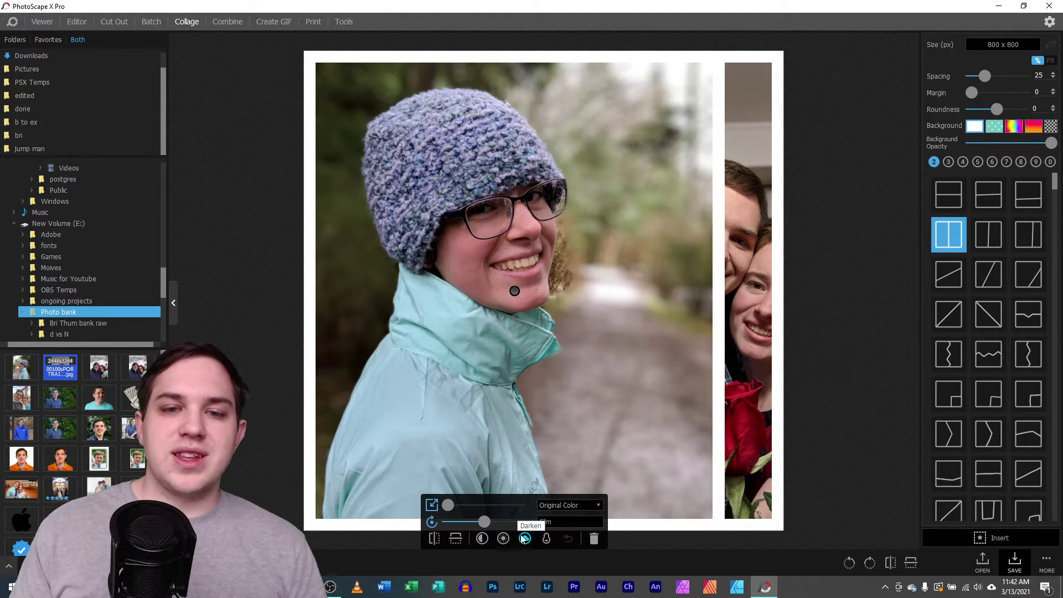
{"action": "left_click", "coordinate": [525, 540]}
{"action": "left_click_drag", "start_coordinate": [526, 521], "coordinate": [524, 501]}
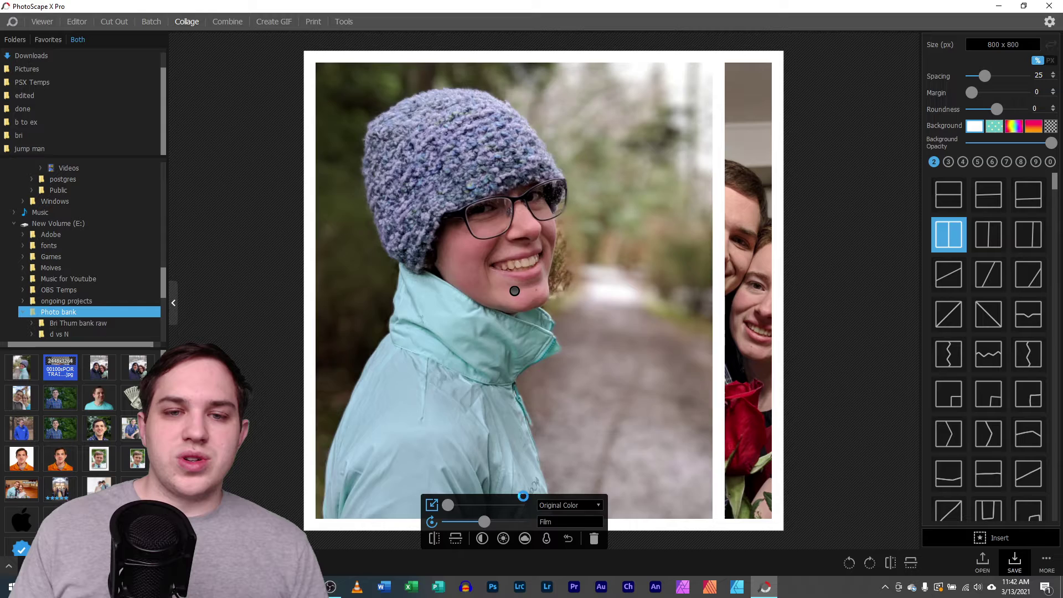
{"action": "left_click", "coordinate": [524, 540]}
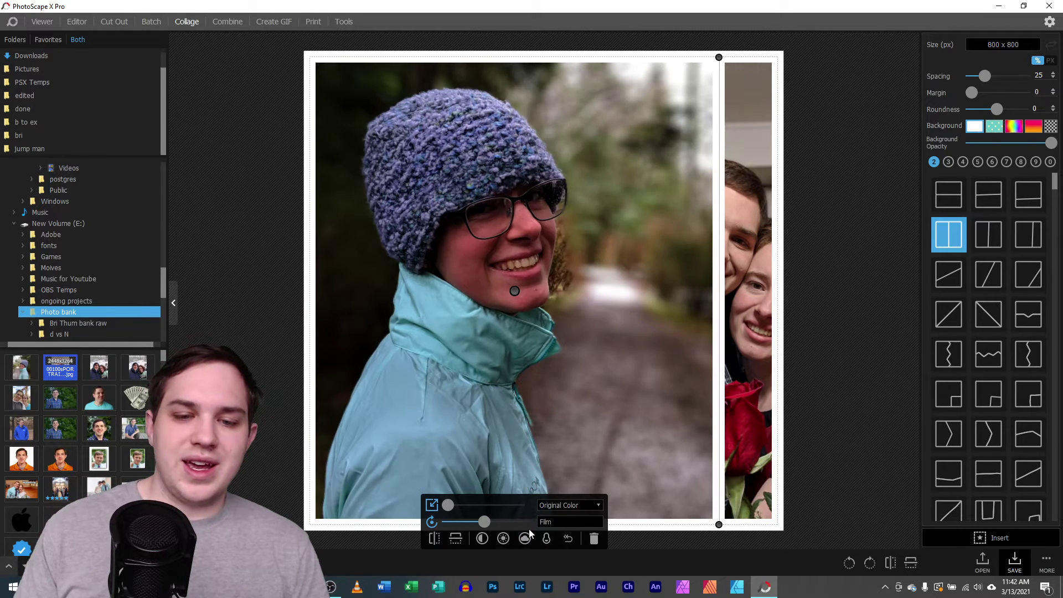
{"action": "left_click", "coordinate": [528, 539]}
{"action": "left_click_drag", "start_coordinate": [521, 532], "coordinate": [524, 535]}
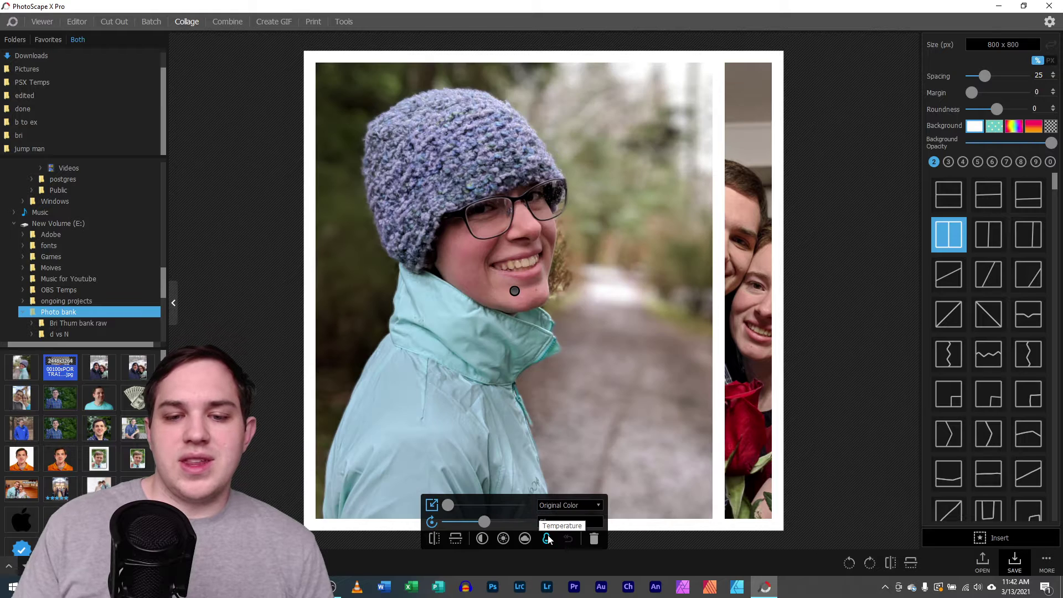
Cool the photo's colour temperature, then warm it up in several increments
{"action": "left_click", "coordinate": [547, 539]}
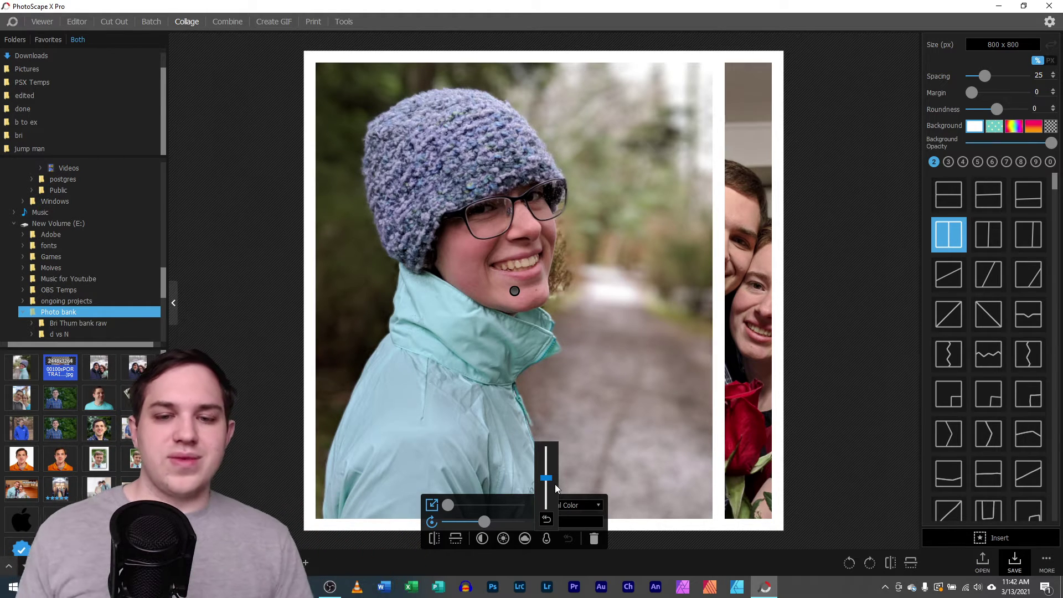
{"action": "left_click_drag", "start_coordinate": [543, 487], "coordinate": [550, 450]}
{"action": "left_click", "coordinate": [546, 539]}
{"action": "left_click", "coordinate": [547, 539]}
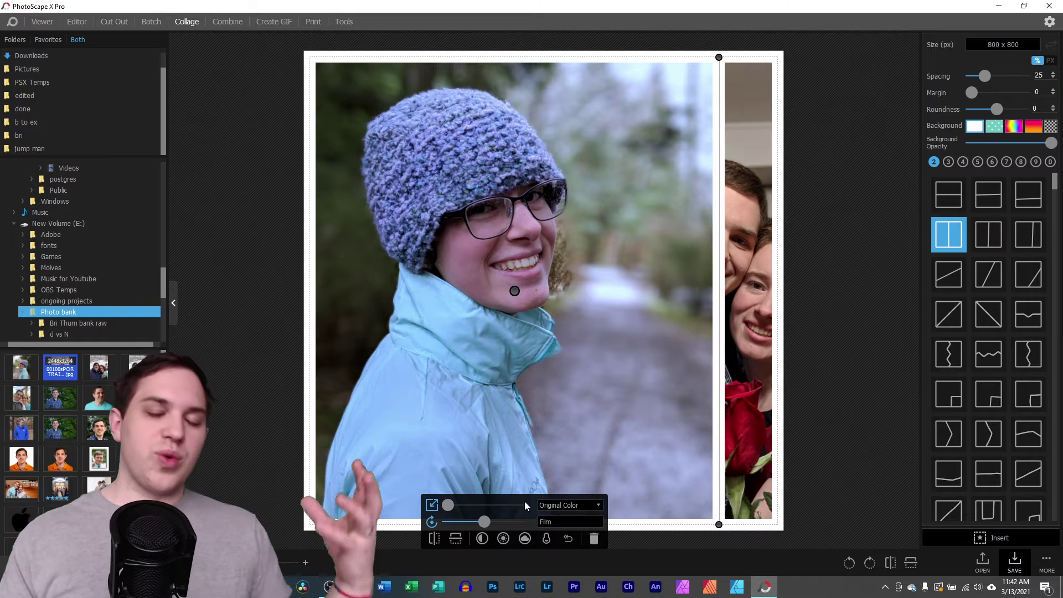
{"action": "left_click", "coordinate": [546, 538]}
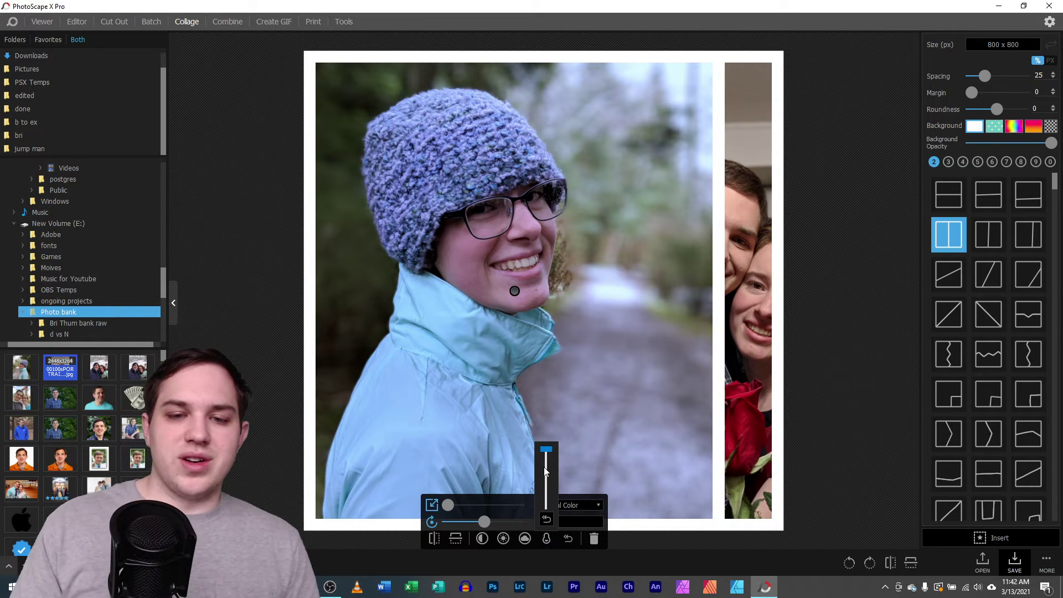
{"action": "left_click_drag", "start_coordinate": [547, 449], "coordinate": [544, 510]}
{"action": "left_click", "coordinate": [546, 538]}
{"action": "left_click", "coordinate": [547, 539]}
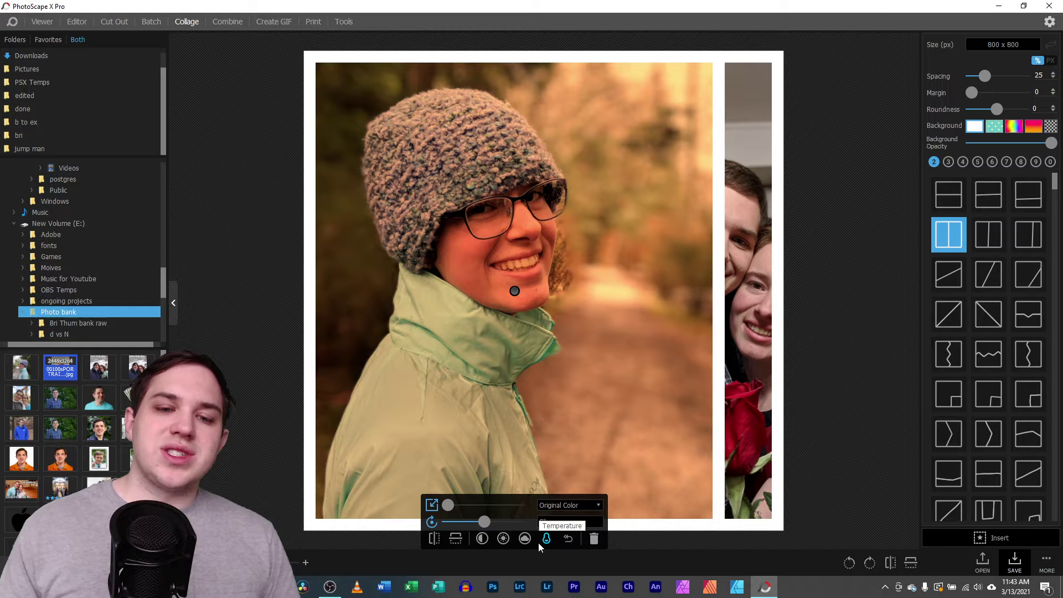
Reset the temperature to neutral, try a cooler tone, and restore natural colour
{"action": "left_click", "coordinate": [545, 540]}
{"action": "double_click", "coordinate": [547, 490]}
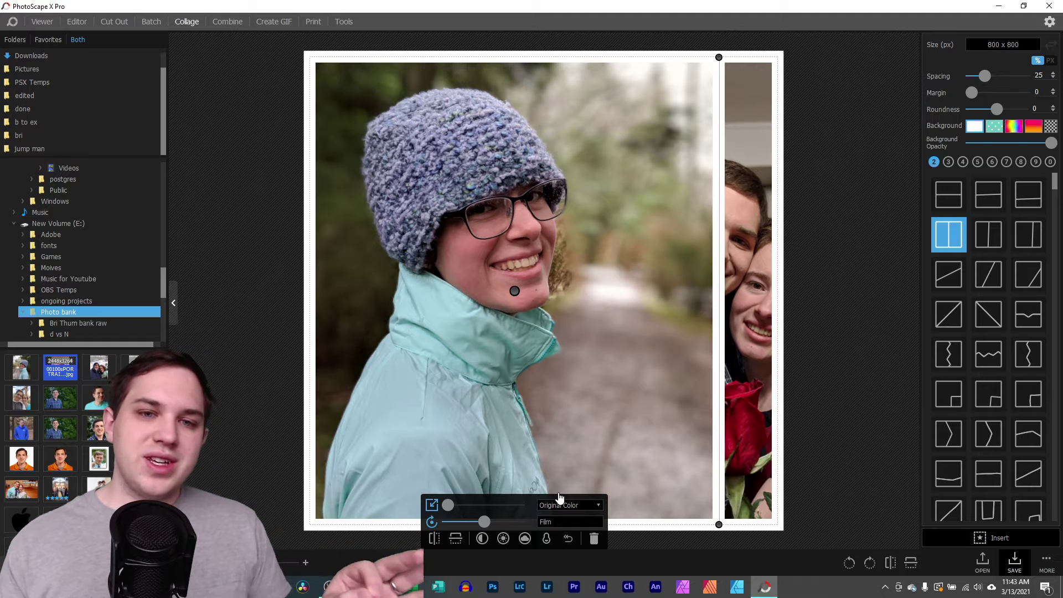
{"action": "left_click", "coordinate": [547, 540]}
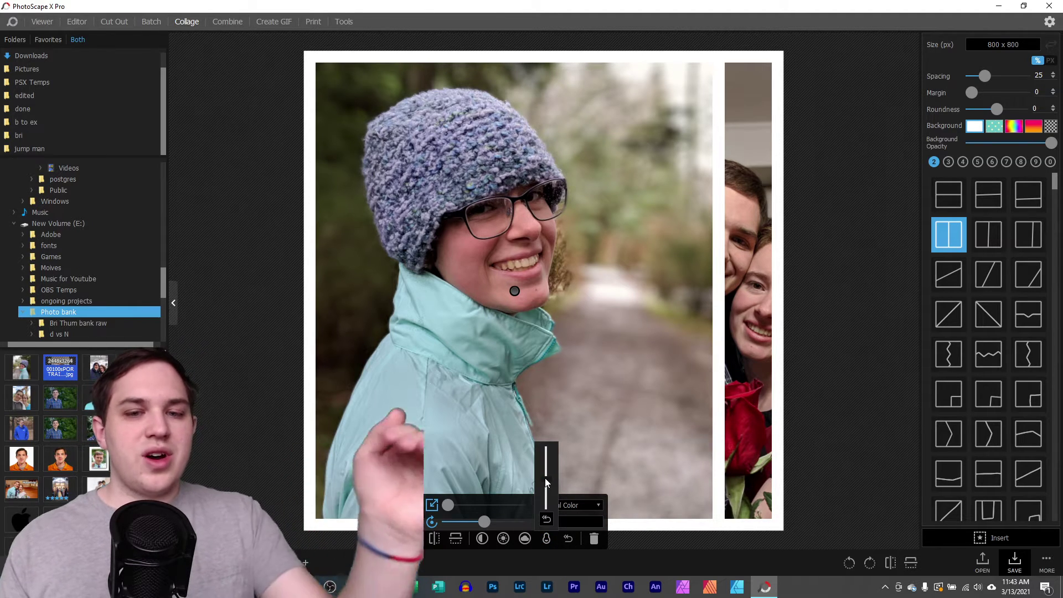
{"action": "left_click_drag", "start_coordinate": [545, 477], "coordinate": [546, 468]}
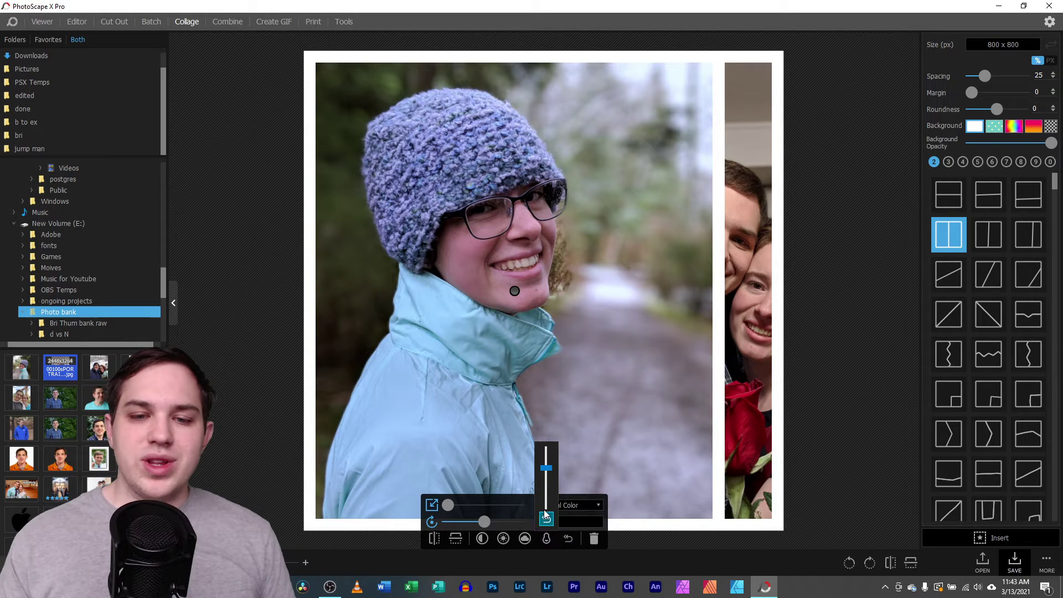
{"action": "left_click", "coordinate": [547, 519]}
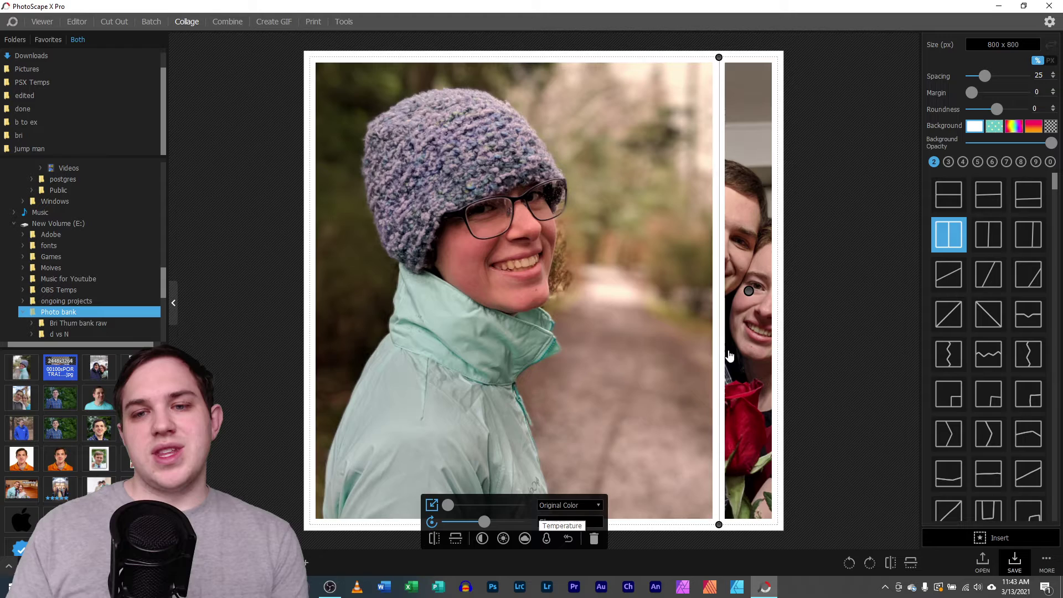
Drag the divider back so the left cell is about half the collage
{"action": "left_click_drag", "start_coordinate": [722, 355], "coordinate": [558, 388]}
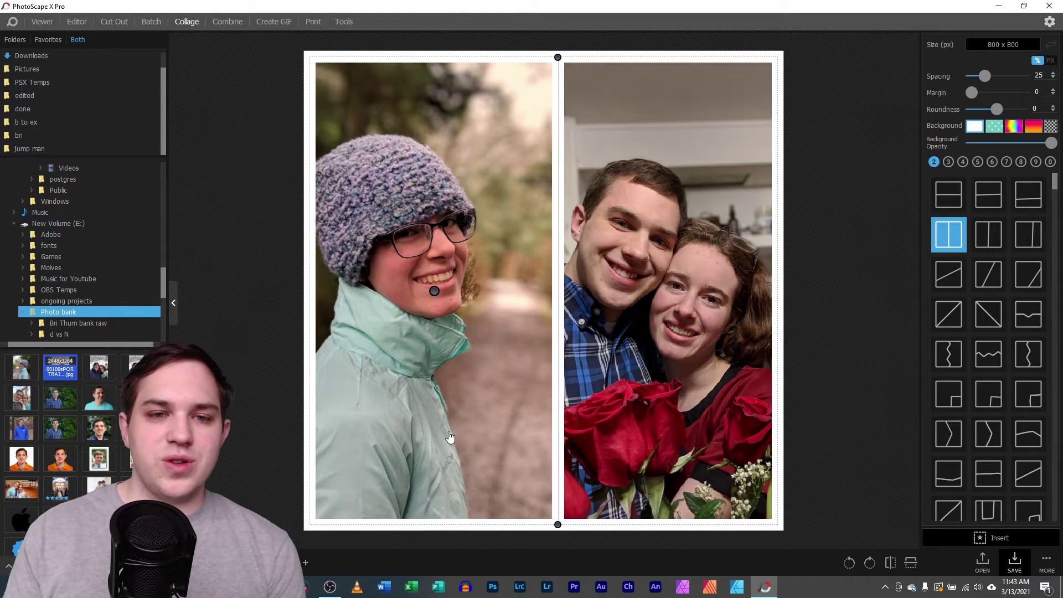
{"action": "left_click", "coordinate": [475, 477]}
{"action": "left_click", "coordinate": [465, 540]}
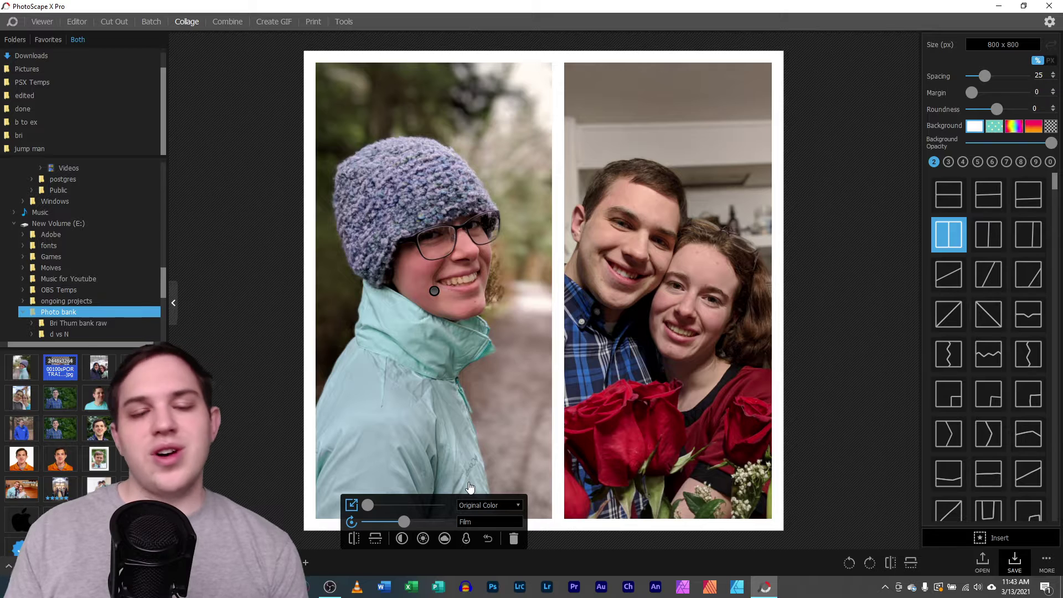
Reset the left photo, zoom and tilt it, and try then undo contrast, Deepen and Darken changes
{"action": "left_click", "coordinate": [488, 539]}
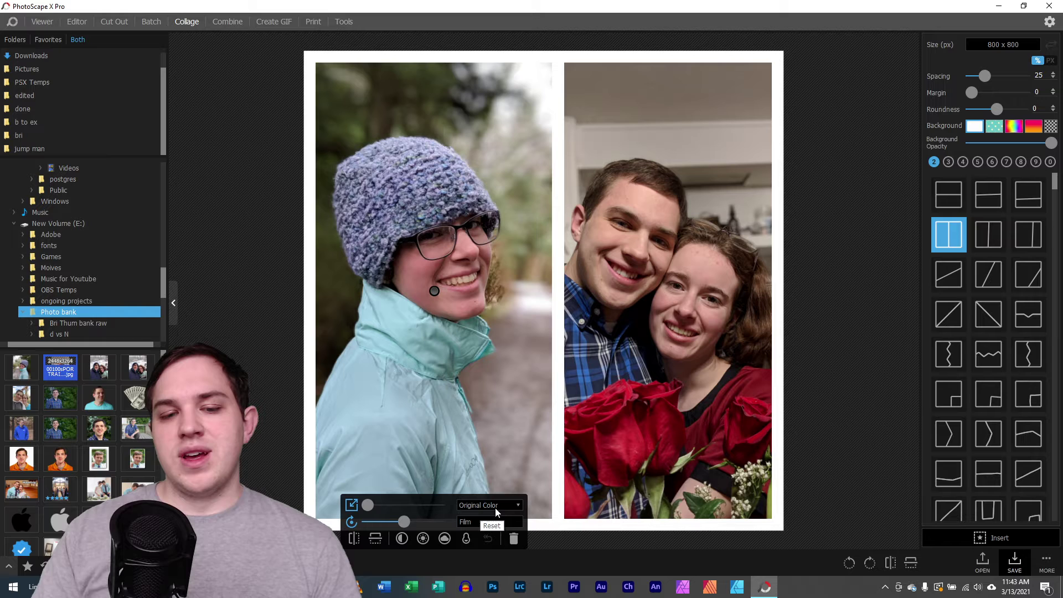
{"action": "left_click_drag", "start_coordinate": [368, 505], "coordinate": [388, 521]}
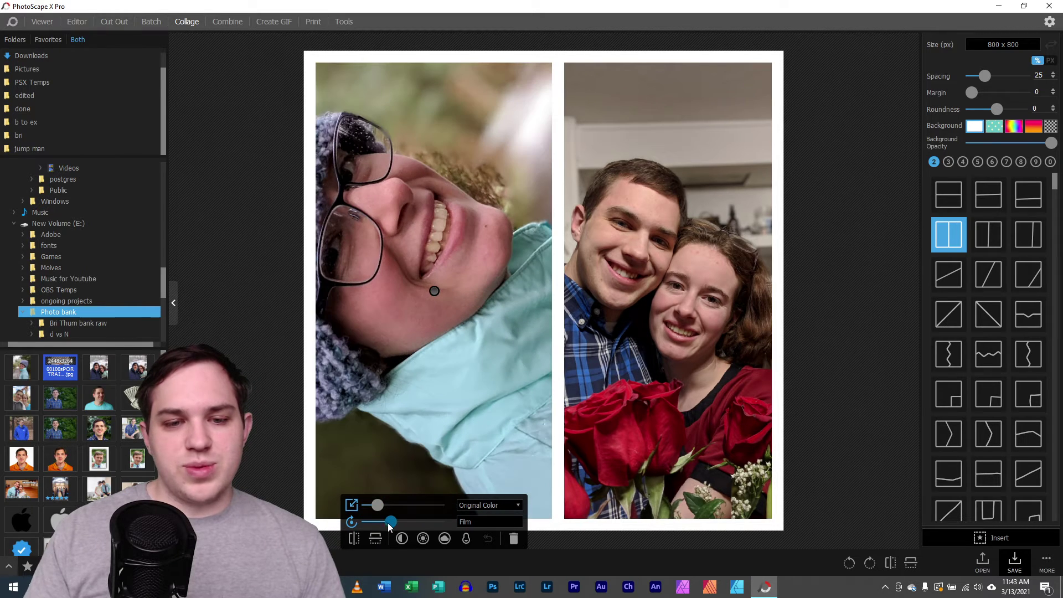
{"action": "left_click", "coordinate": [402, 546]}
{"action": "left_click", "coordinate": [402, 505]}
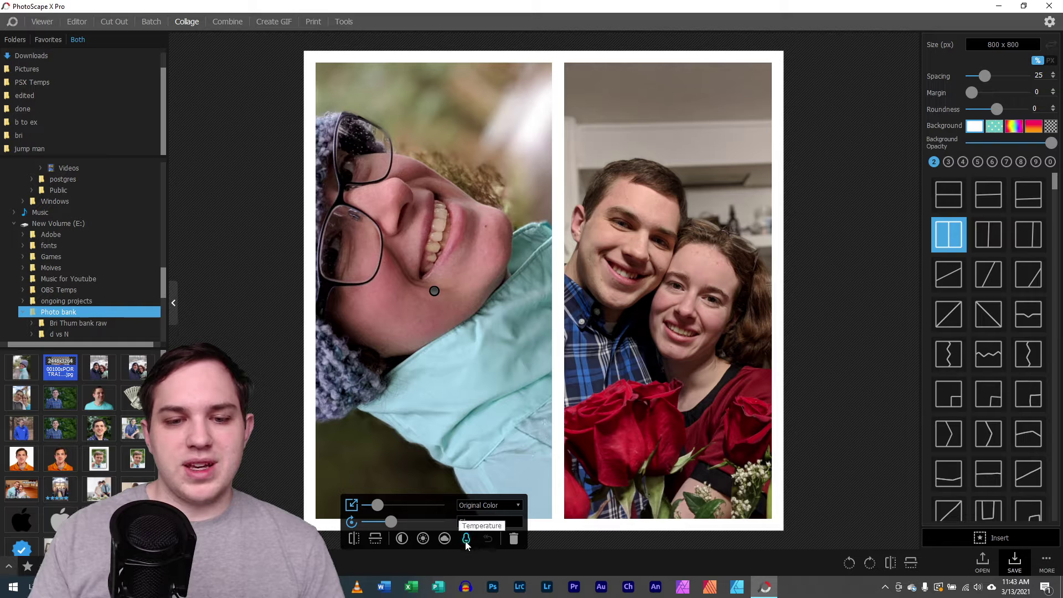
{"action": "left_click", "coordinate": [445, 538]}
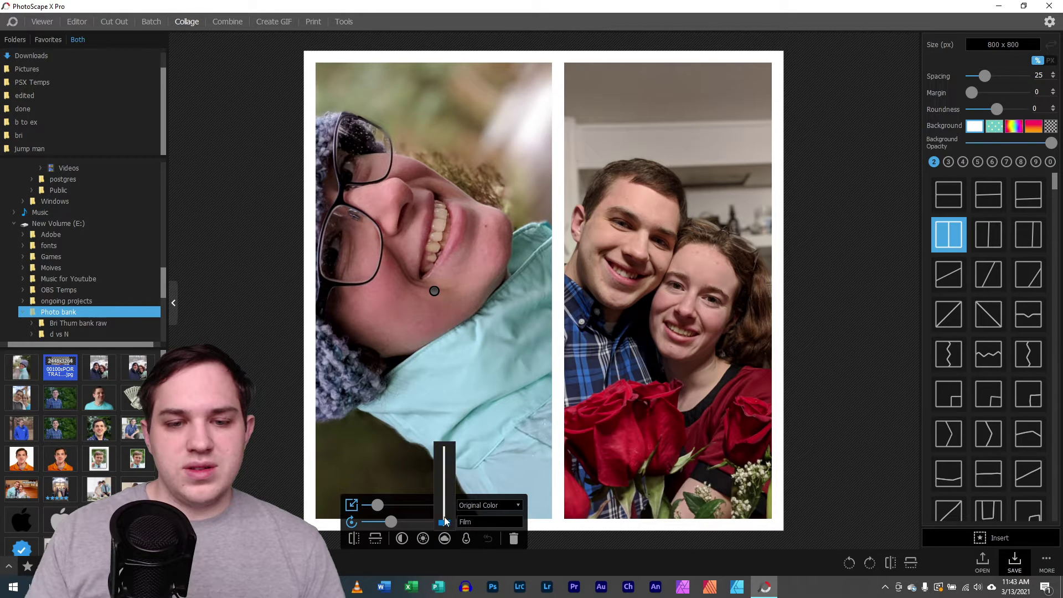
{"action": "left_click", "coordinate": [488, 538]}
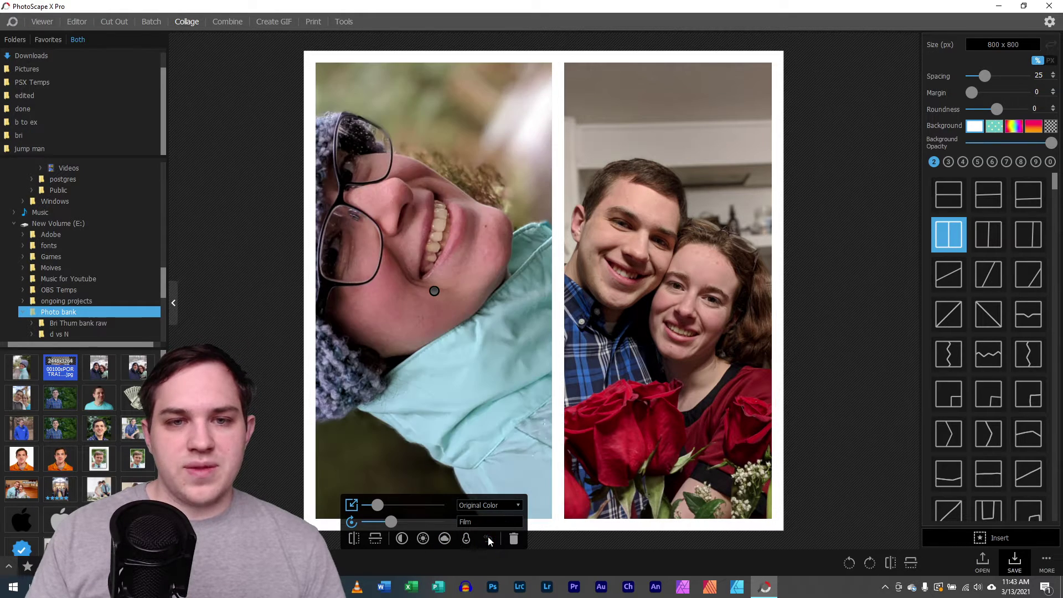
{"action": "left_click", "coordinate": [402, 538]}
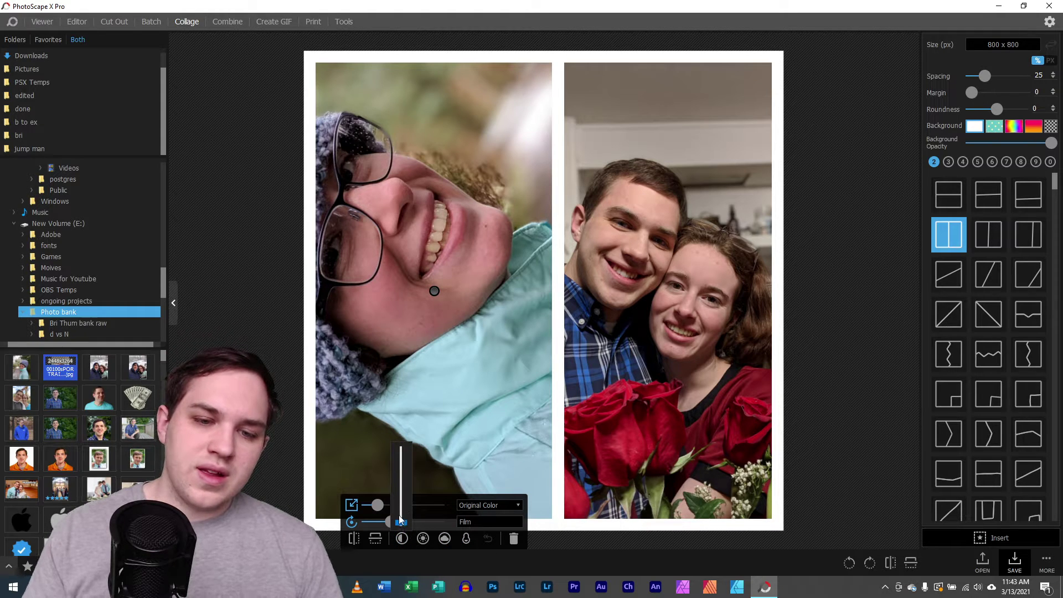
{"action": "left_click_drag", "start_coordinate": [401, 521], "coordinate": [402, 486]}
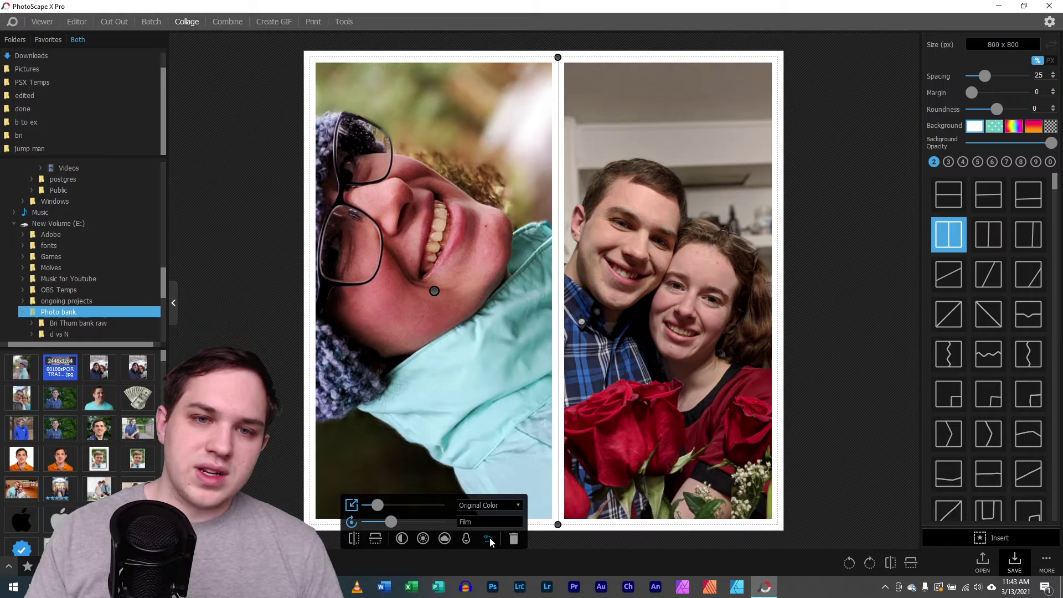
{"action": "left_click", "coordinate": [488, 540]}
Rotate the left photo upright, test a deeper saturation, and restore its original colours
{"action": "left_click_drag", "start_coordinate": [391, 526], "coordinate": [402, 483]}
{"action": "left_click", "coordinate": [402, 540]}
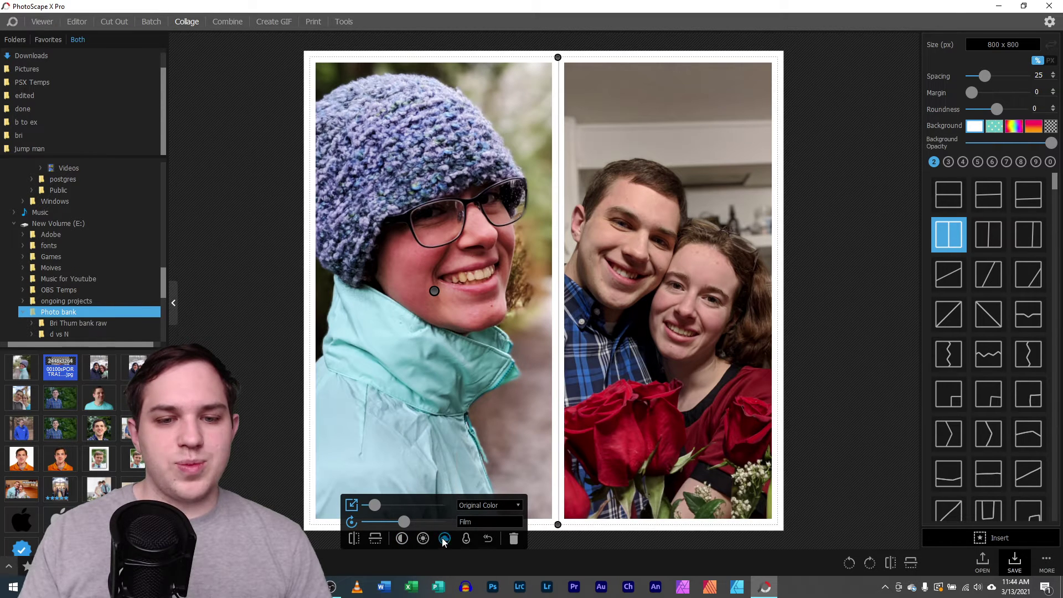
{"action": "left_click", "coordinate": [444, 539]}
{"action": "left_click_drag", "start_coordinate": [442, 517], "coordinate": [446, 482]}
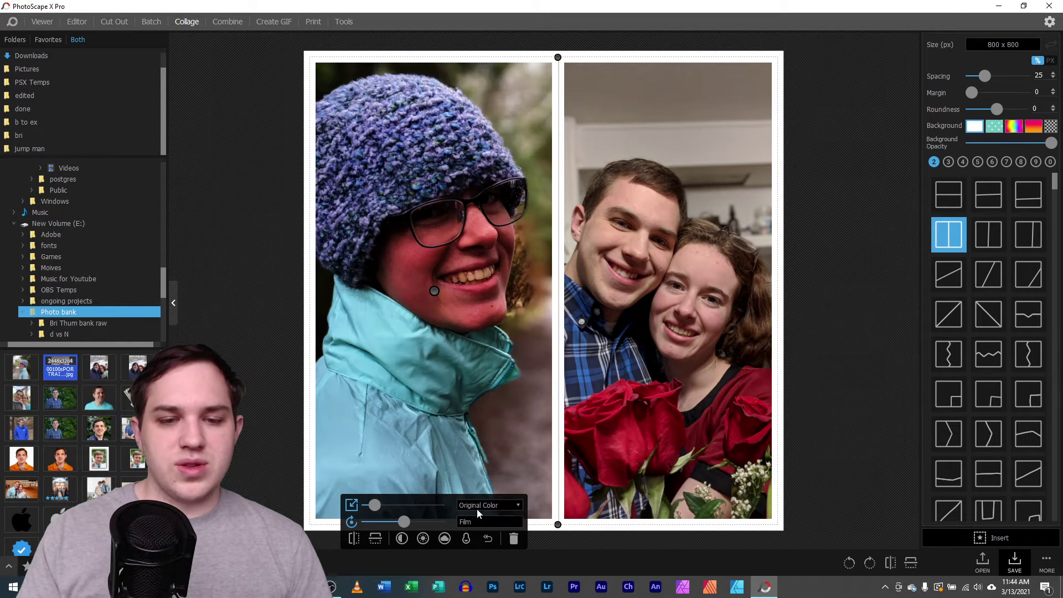
{"action": "left_click", "coordinate": [487, 539]}
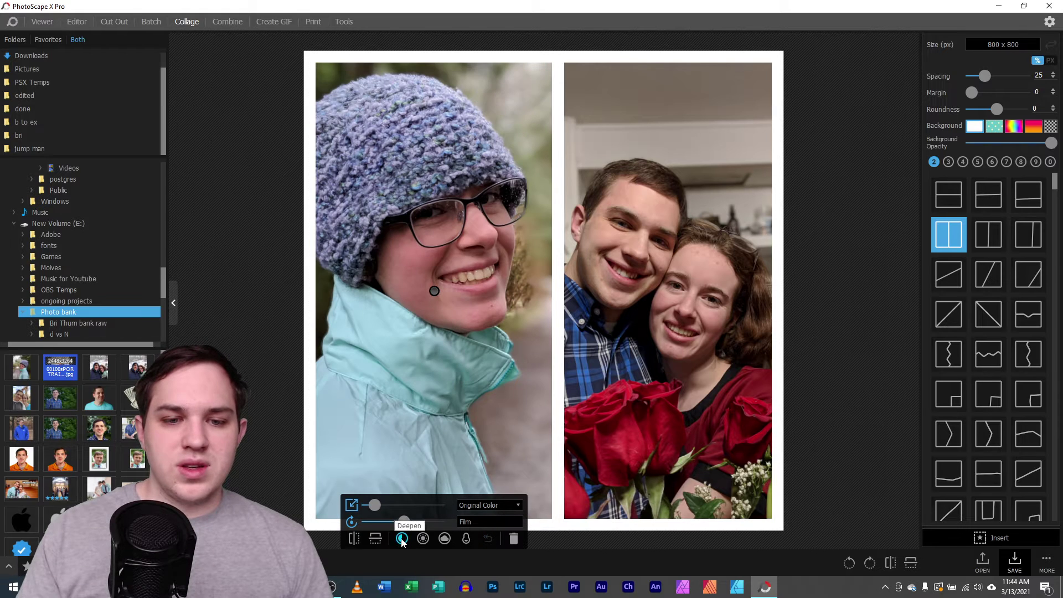
{"action": "left_click", "coordinate": [403, 539]}
{"action": "left_click", "coordinate": [444, 539]}
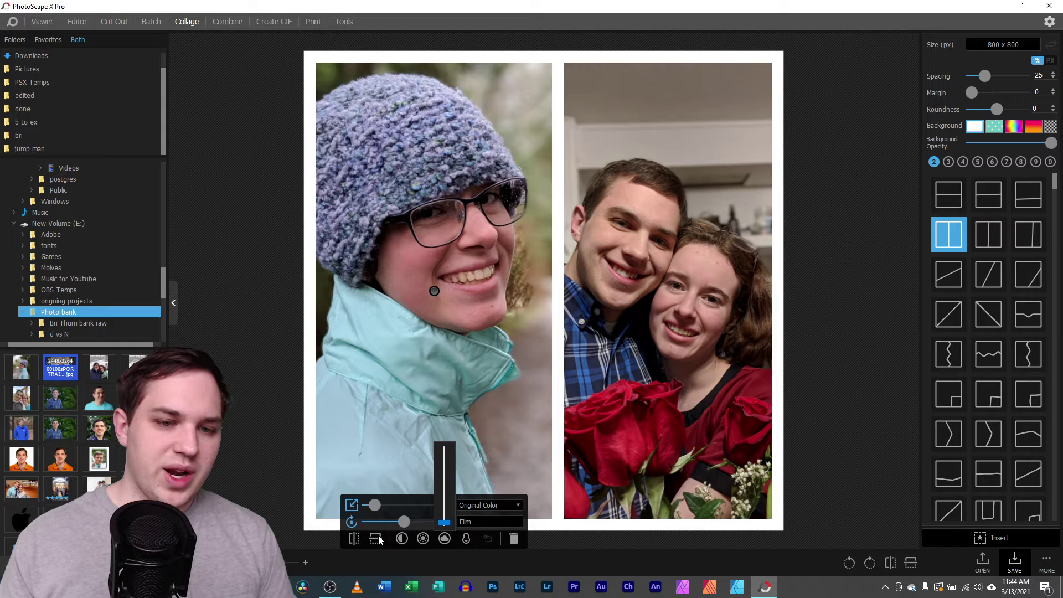
Test the horizontal and vertical flips on the left photo, then undo both
{"action": "left_click", "coordinate": [354, 539]}
{"action": "left_click", "coordinate": [375, 539]}
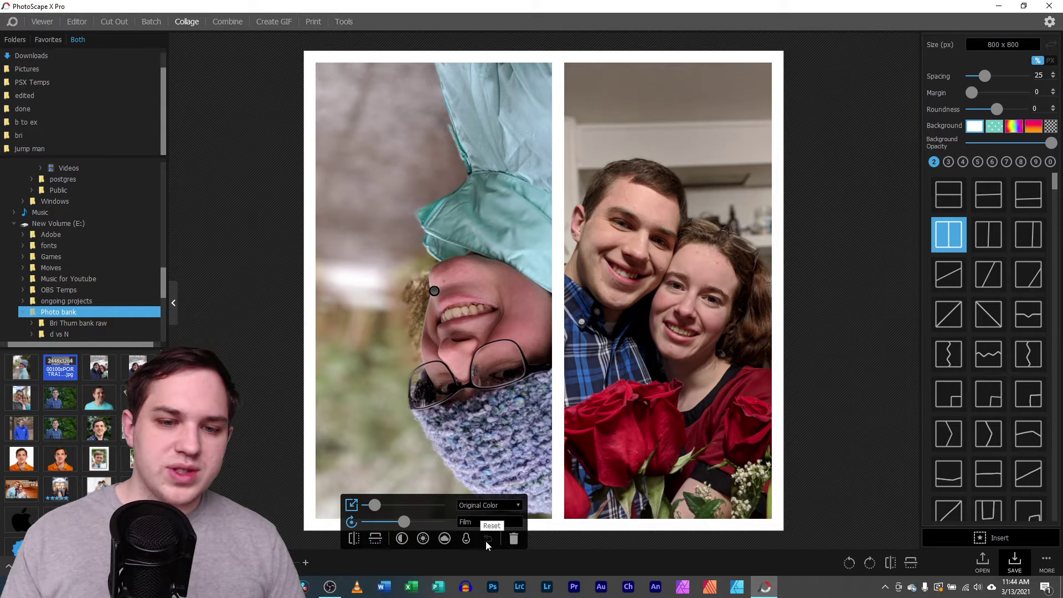
{"action": "left_click", "coordinate": [376, 539]}
{"action": "left_click", "coordinate": [354, 539]}
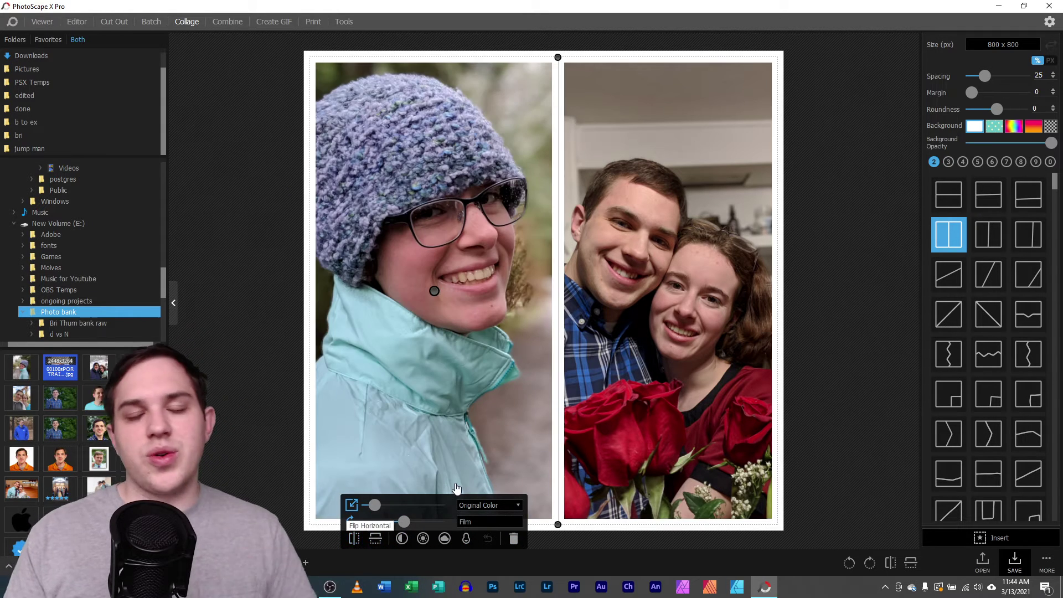
{"action": "left_click", "coordinate": [482, 505]}
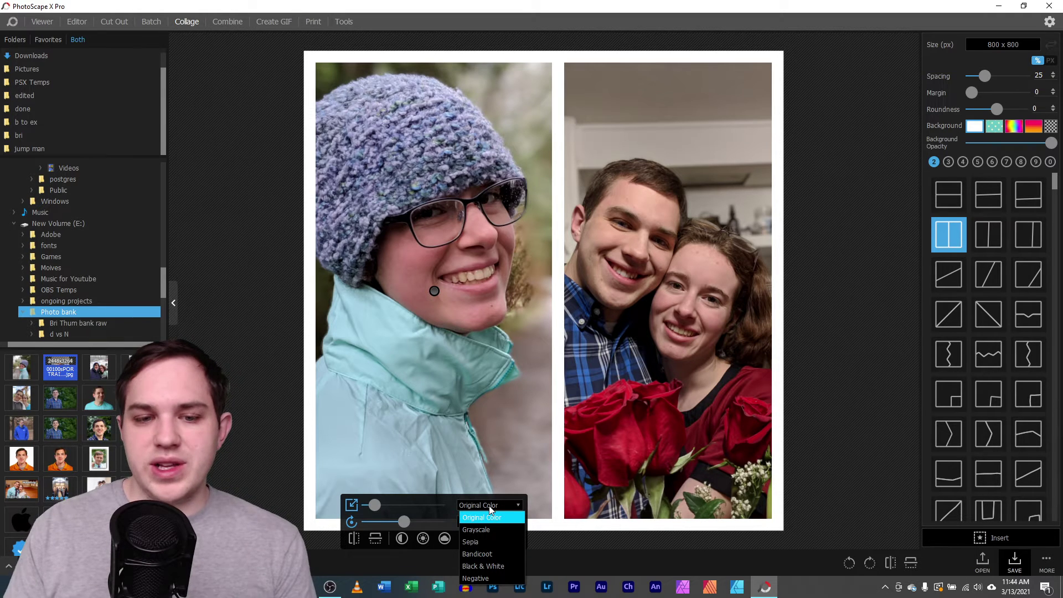
{"action": "left_click", "coordinate": [486, 530]}
{"action": "left_click", "coordinate": [490, 505]}
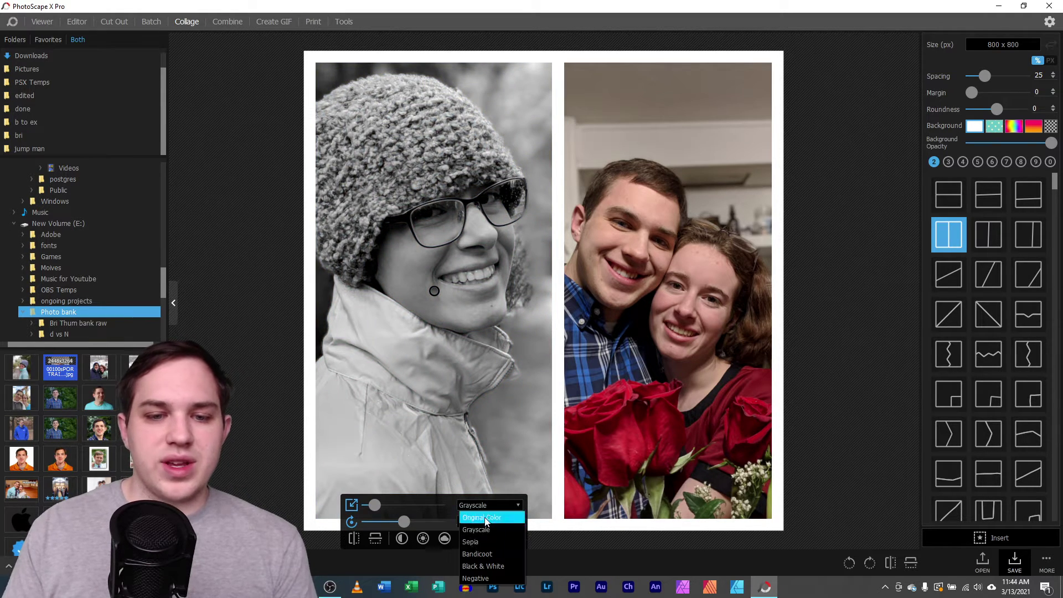
{"action": "left_click", "coordinate": [486, 542]}
{"action": "left_click", "coordinate": [490, 506]}
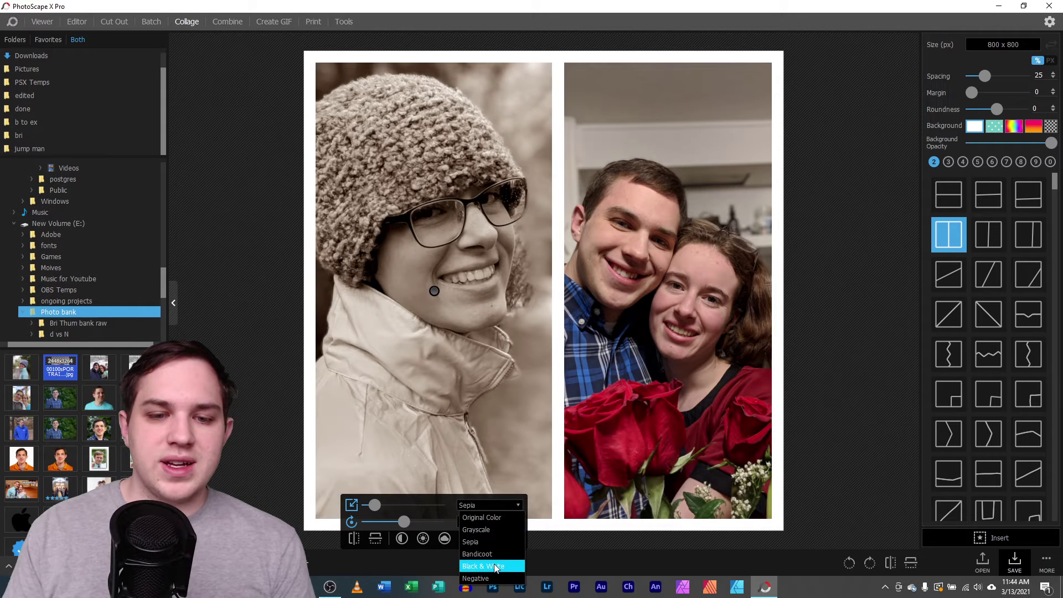
{"action": "left_click", "coordinate": [496, 566]}
{"action": "left_click", "coordinate": [490, 505]}
{"action": "left_click", "coordinate": [483, 518]}
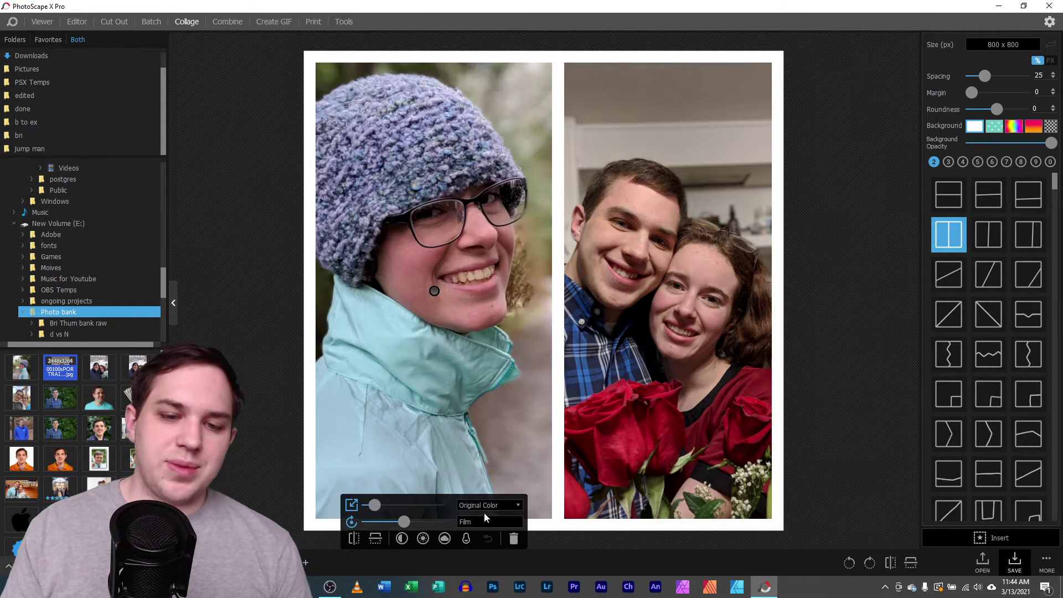
{"action": "left_click", "coordinate": [485, 522]}
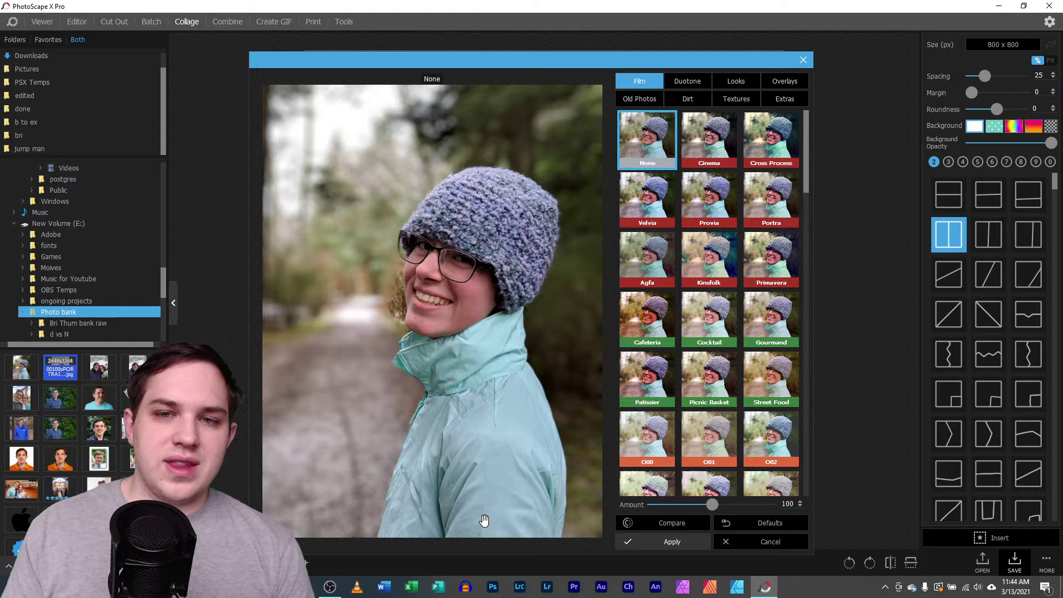
{"action": "left_click", "coordinate": [740, 542]}
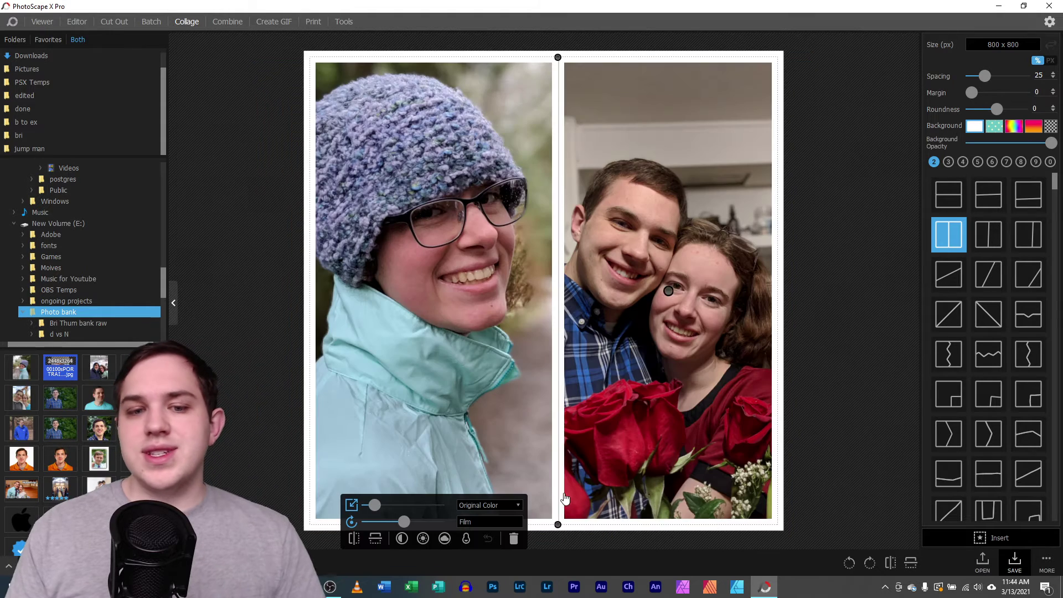
{"action": "left_click", "coordinate": [486, 524]}
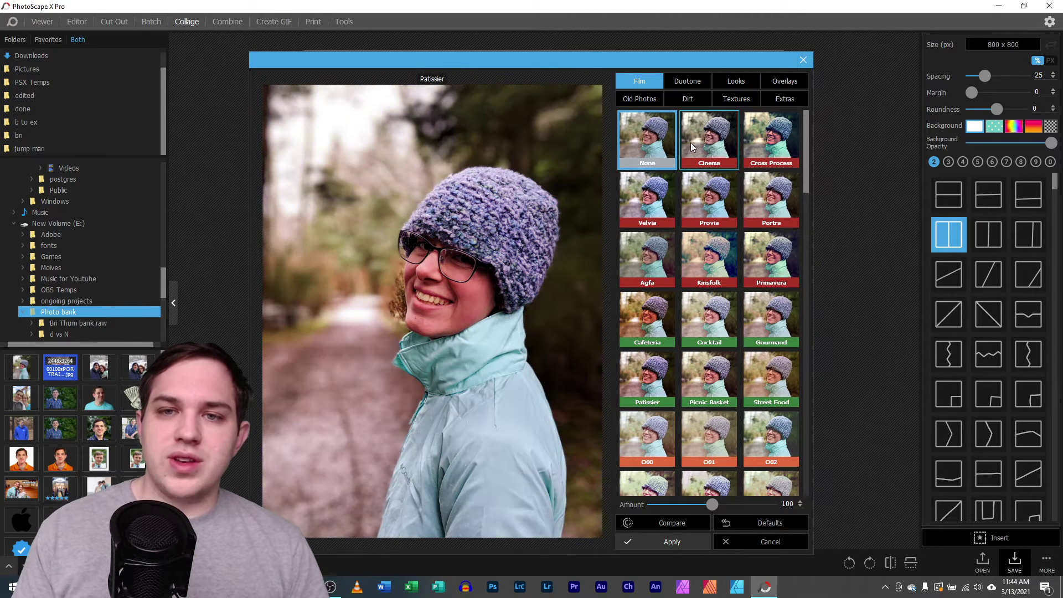
{"action": "left_click", "coordinate": [733, 78]}
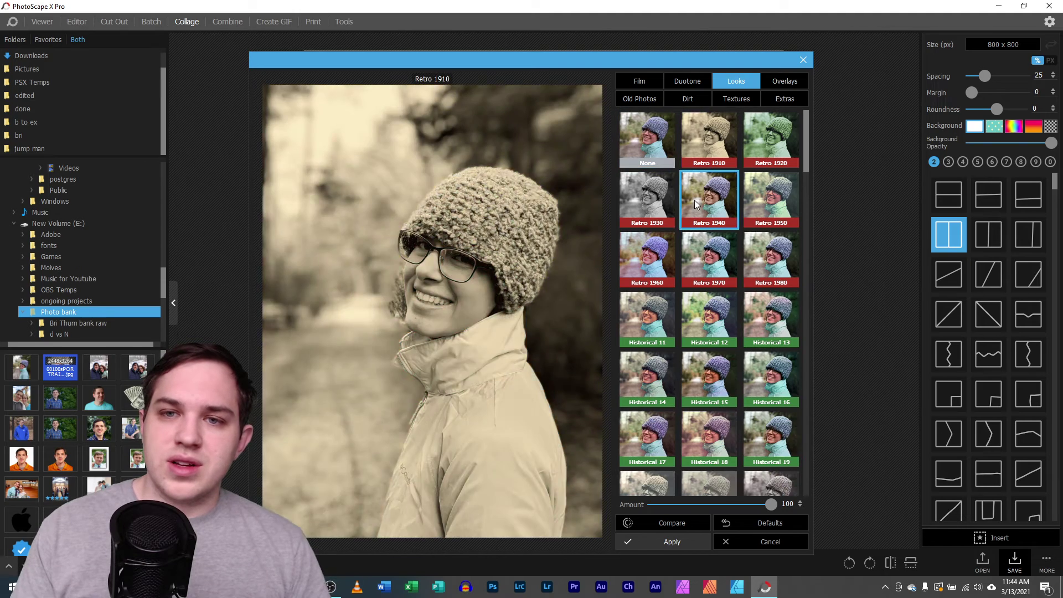
{"action": "left_click", "coordinate": [642, 99]}
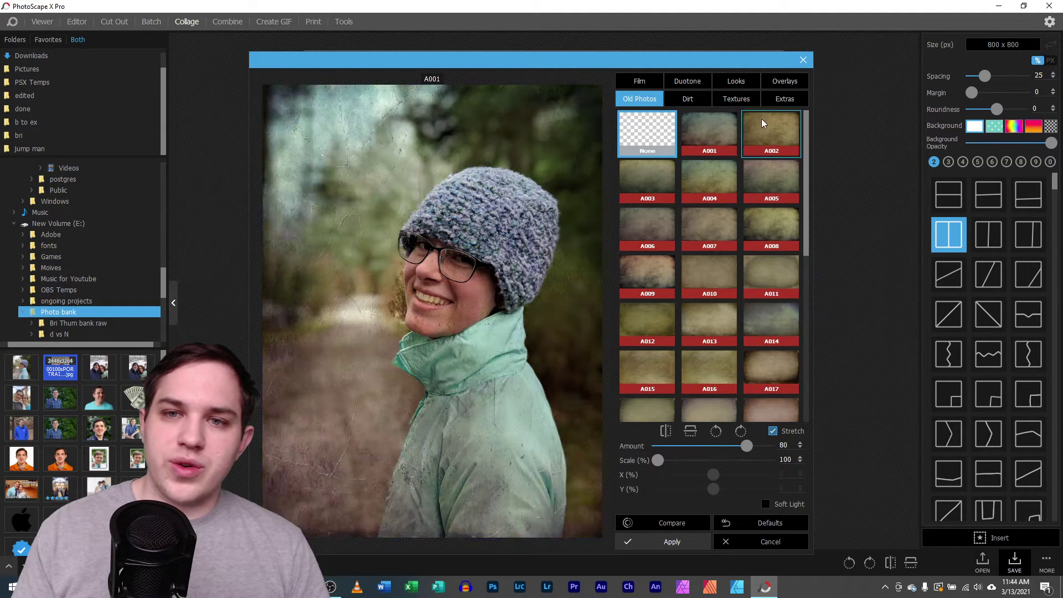
{"action": "left_click", "coordinate": [787, 82]}
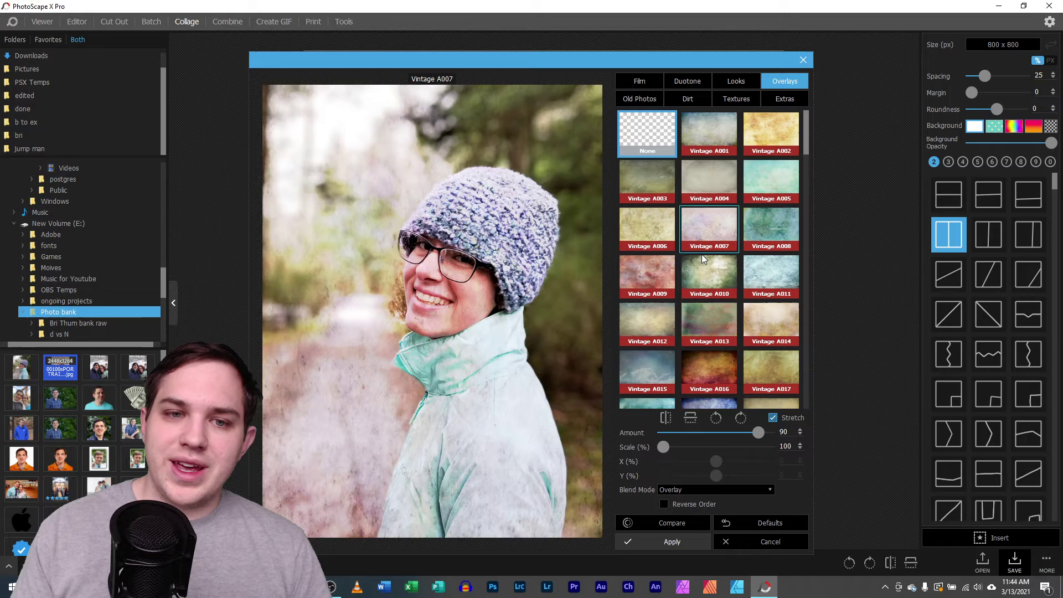
{"action": "left_click", "coordinate": [651, 84]}
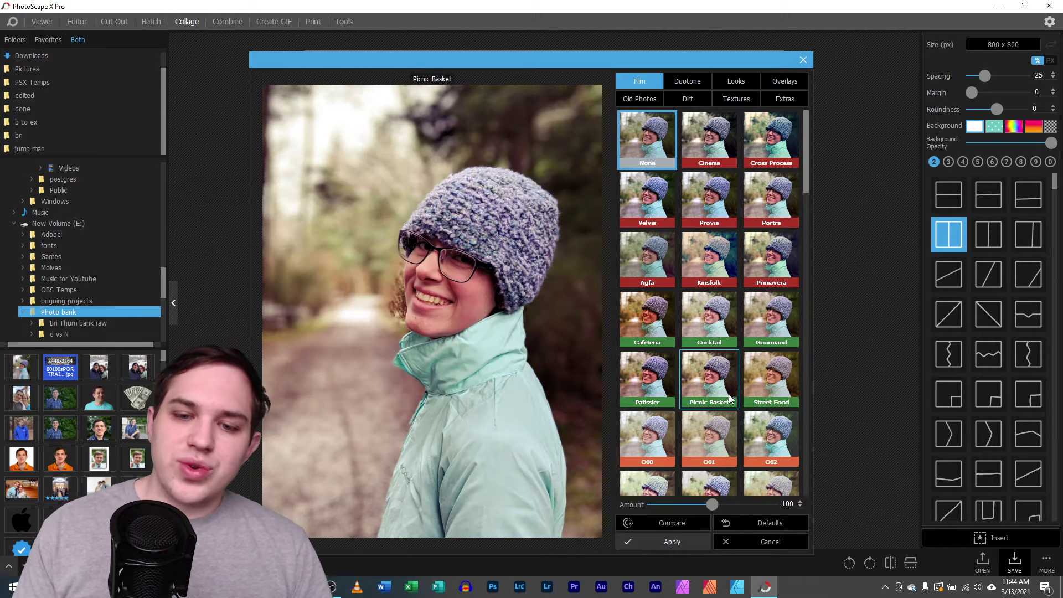
{"action": "left_click", "coordinate": [756, 545]}
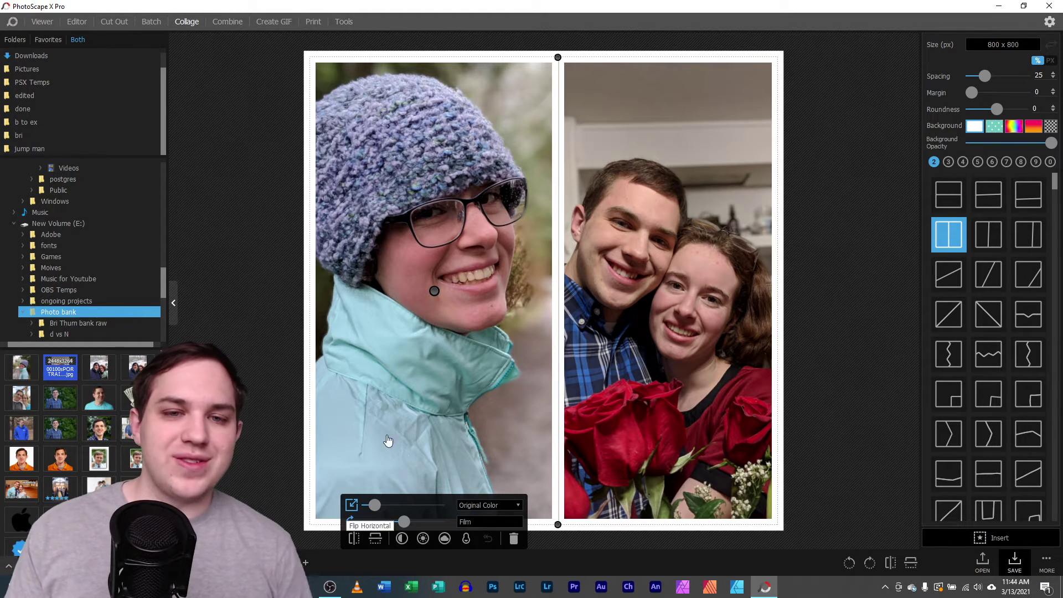
Shift and zoom out the left knit-hat photo, check a full-screen preview, then reopen the context menu
{"action": "left_click_drag", "start_coordinate": [422, 362], "coordinate": [445, 369]}
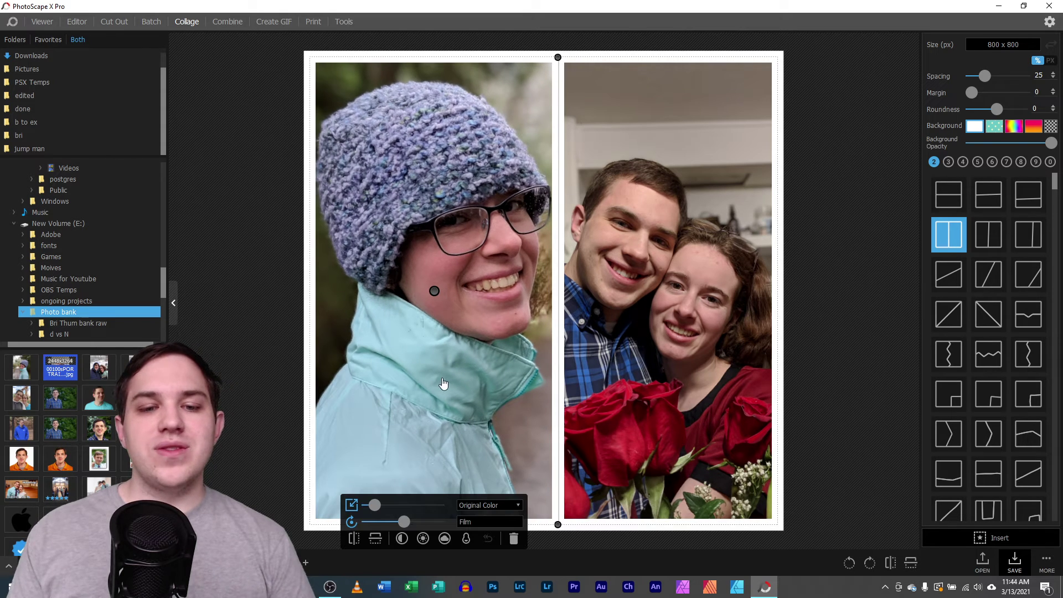
{"action": "left_click_drag", "start_coordinate": [375, 507], "coordinate": [371, 504]}
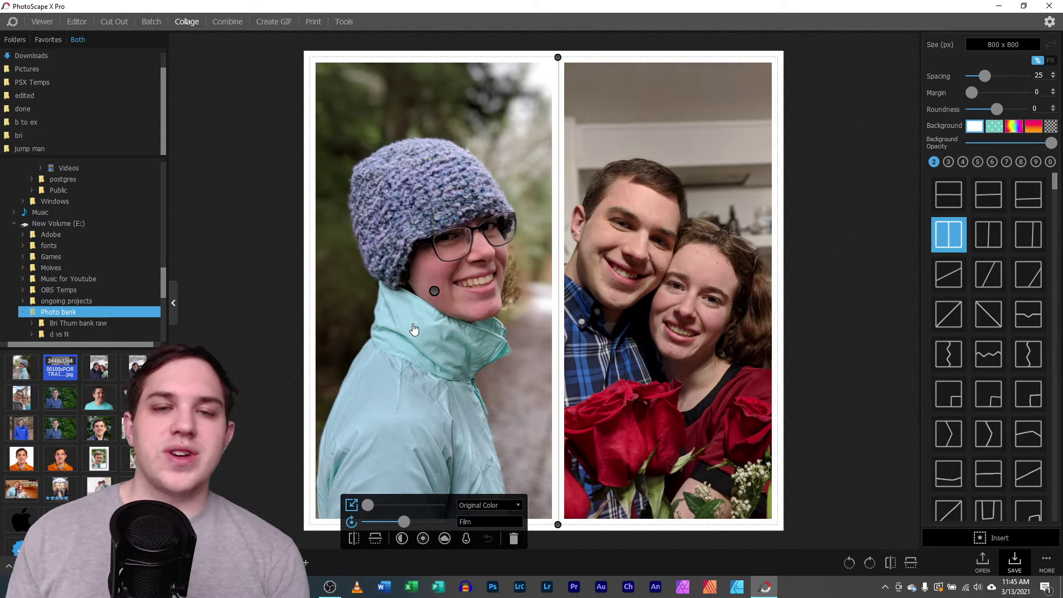
{"action": "right_click", "coordinate": [378, 201]}
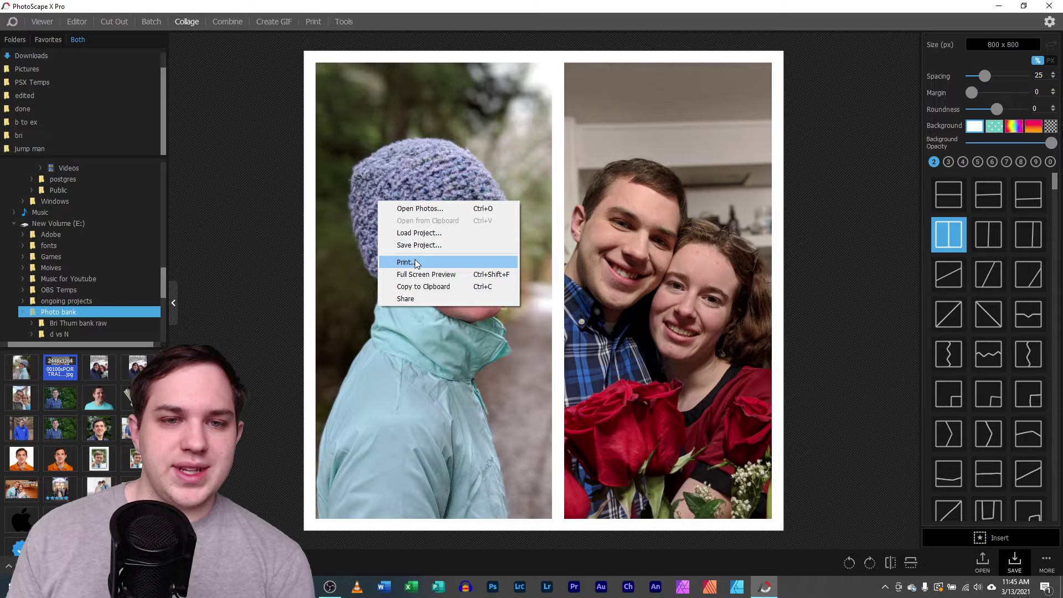
{"action": "left_click", "coordinate": [427, 273]}
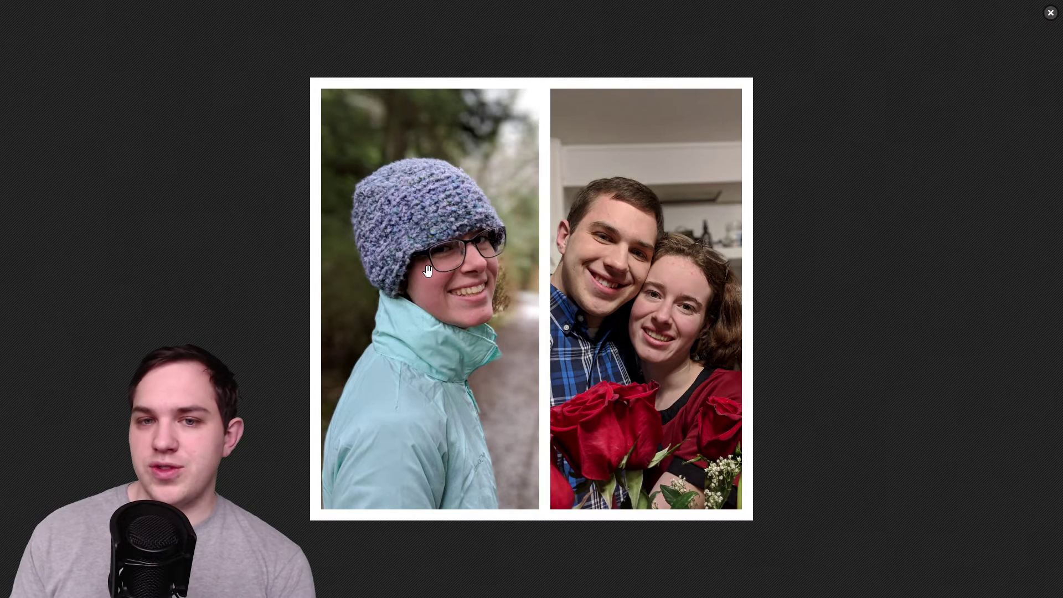
{"action": "left_click", "coordinate": [1051, 12]}
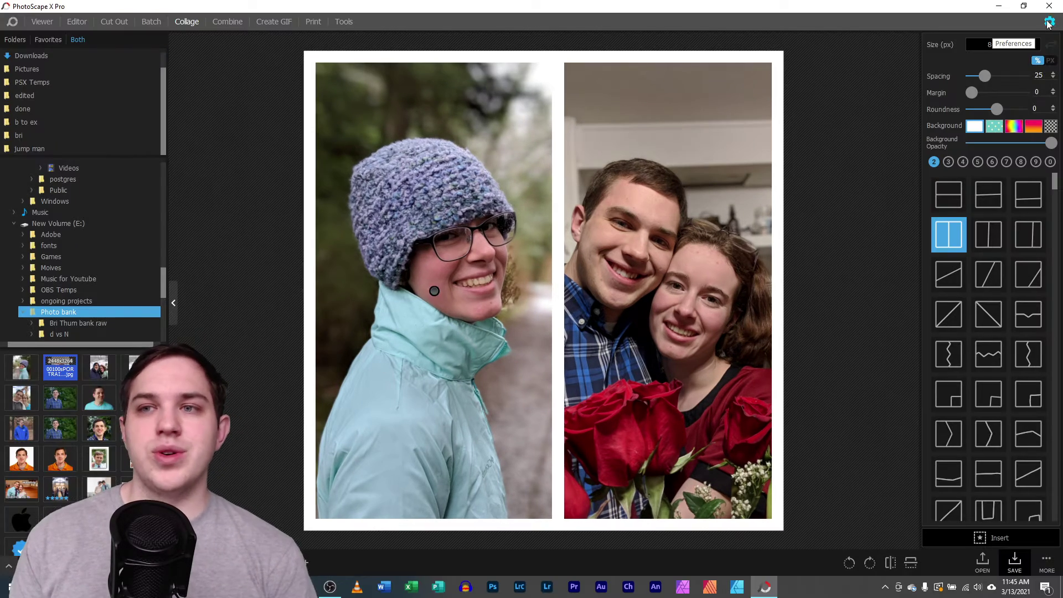
{"action": "right_click", "coordinate": [468, 231]}
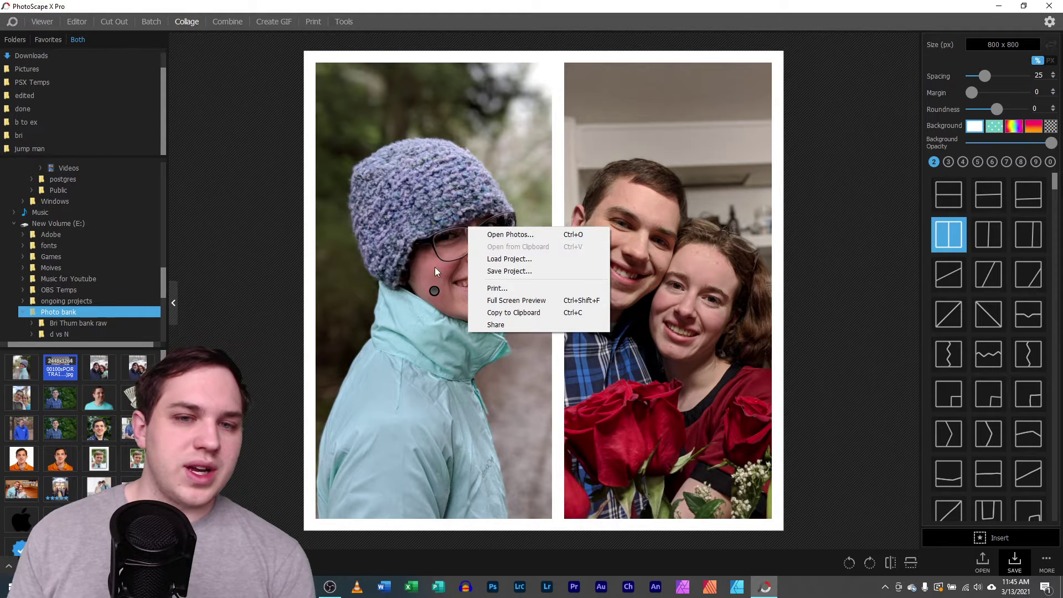
Open a new photo, briefly swap it into the left cell, undo, and nudge the hat photo left
{"action": "left_click", "coordinate": [535, 237]}
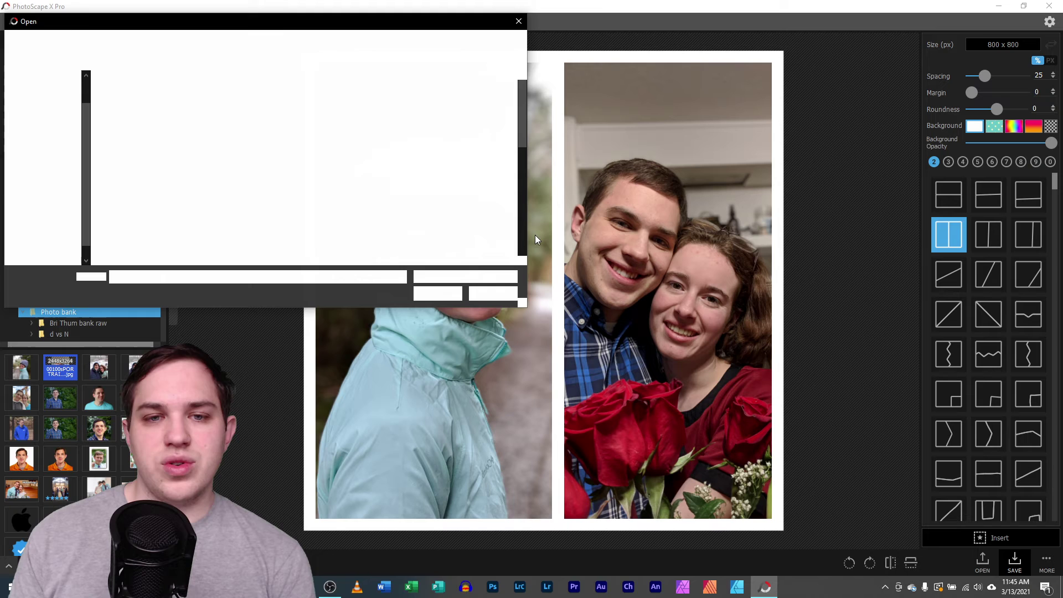
{"action": "double_click", "coordinate": [484, 189]}
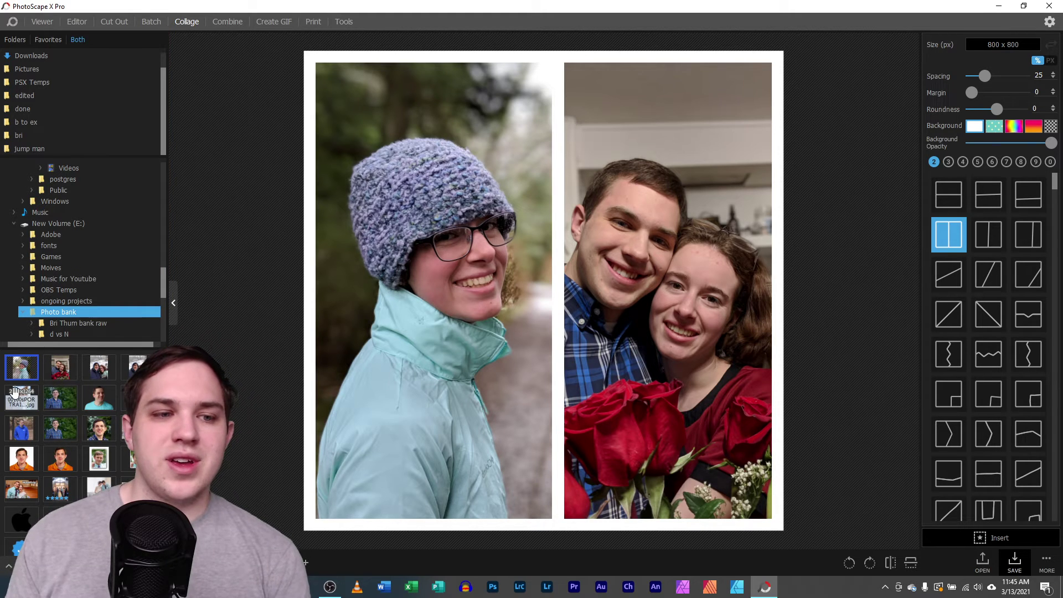
{"action": "left_click_drag", "start_coordinate": [22, 402], "coordinate": [446, 313]}
{"action": "key", "text": "ctrl+z"}
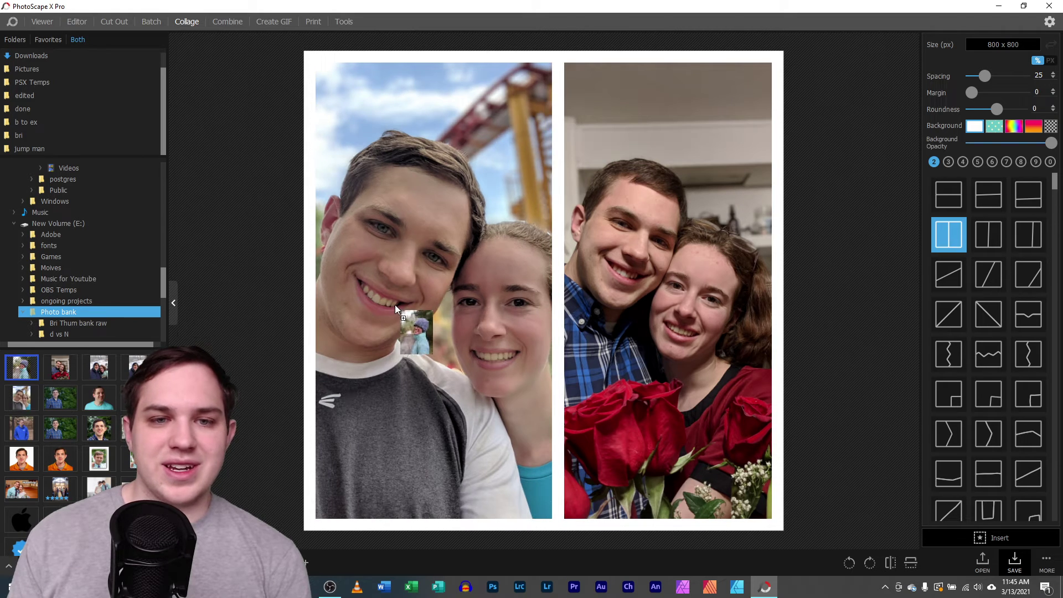
{"action": "left_click_drag", "start_coordinate": [398, 310], "coordinate": [390, 306]}
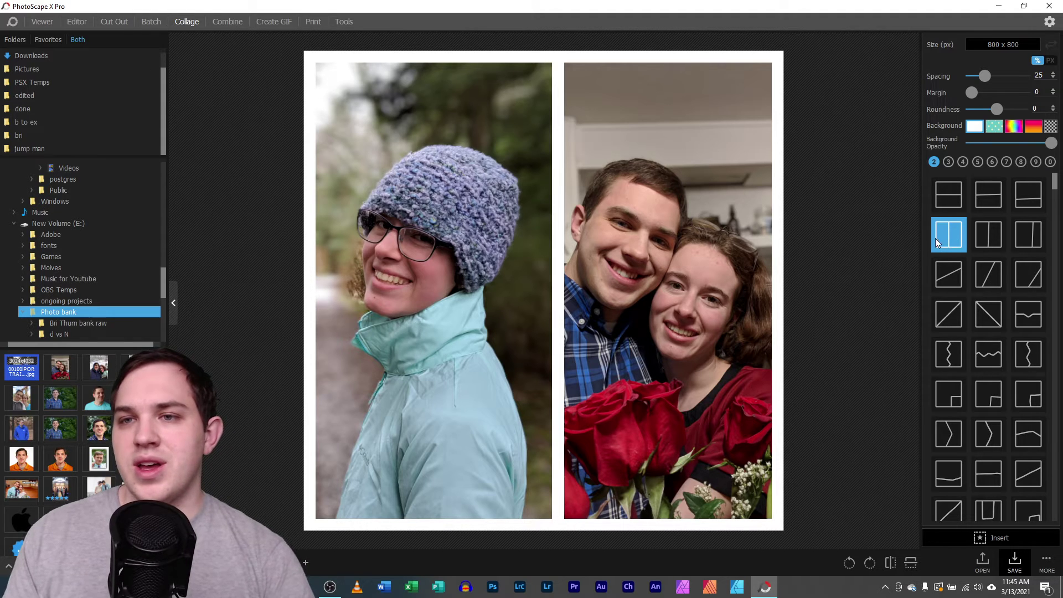
Open the collage Size settings and select the current width value
{"action": "left_click", "coordinate": [996, 45]}
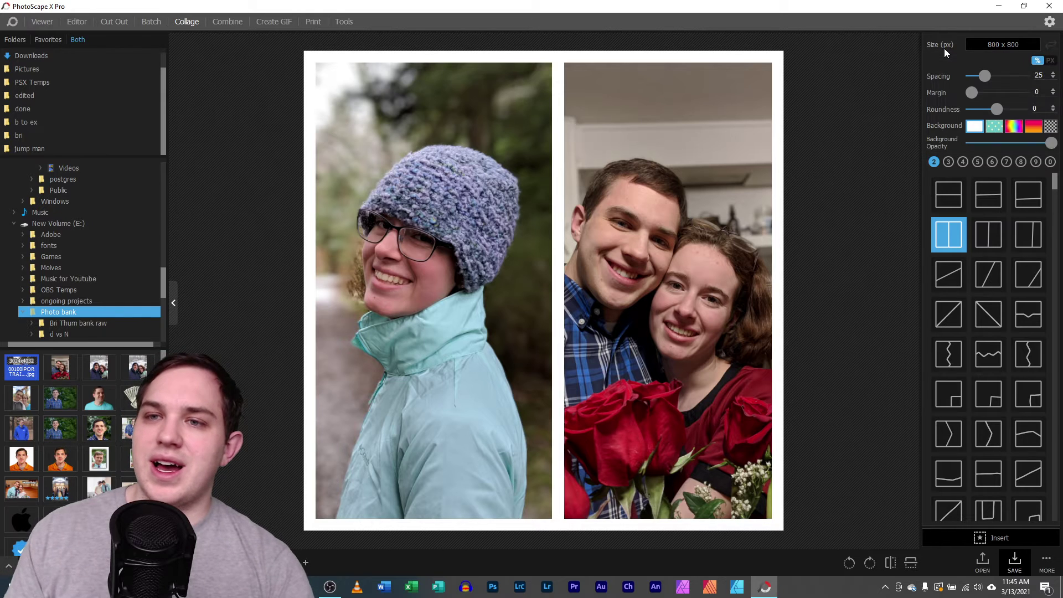
{"action": "left_click", "coordinate": [978, 50]}
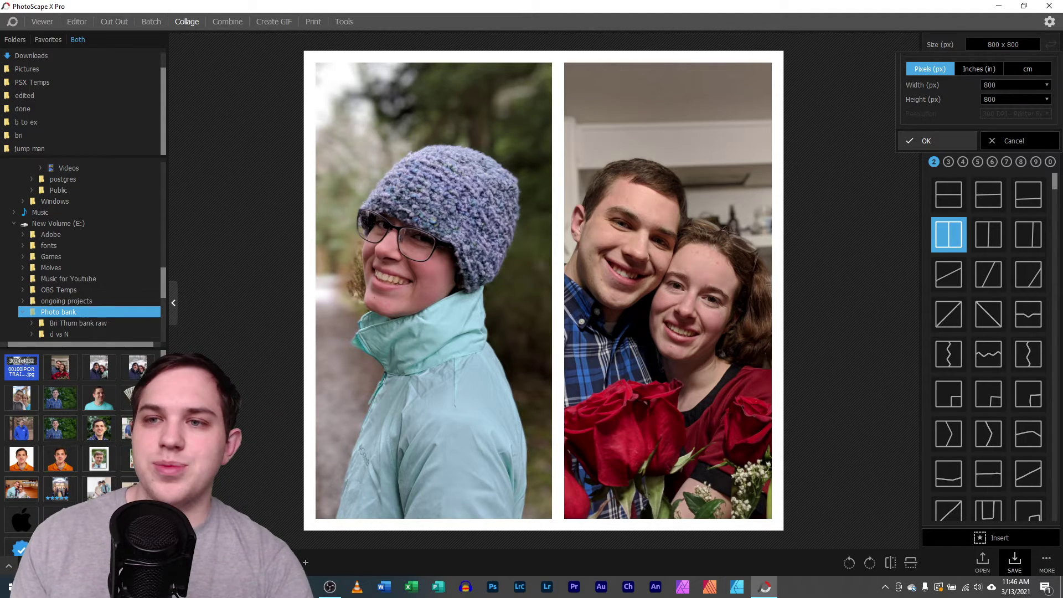
{"action": "left_click", "coordinate": [989, 85]}
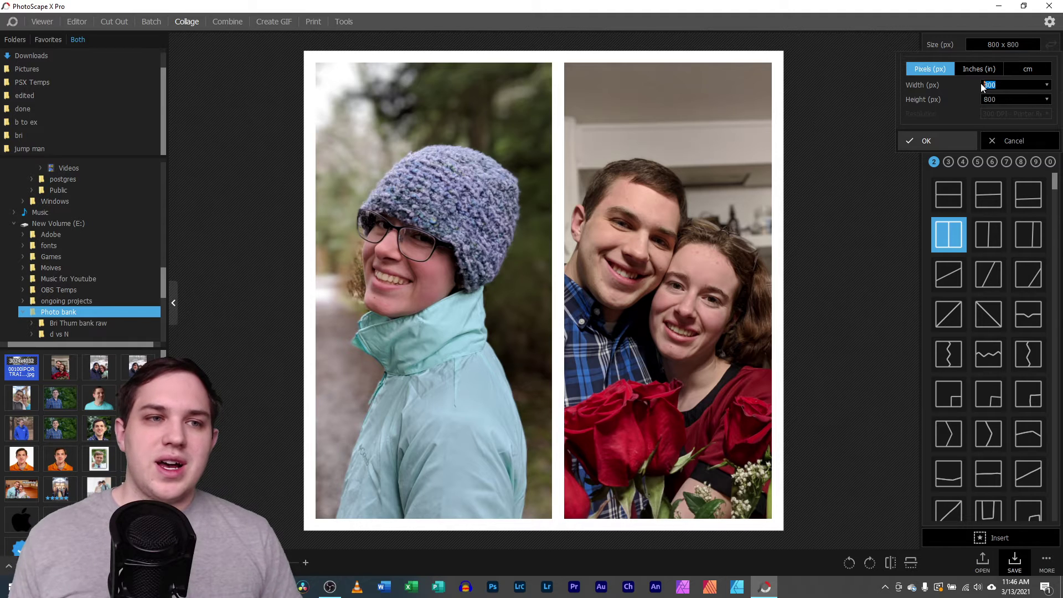
Browse the folder list from Downloads to the Desktop folder's images
{"action": "left_click", "coordinate": [60, 55]}
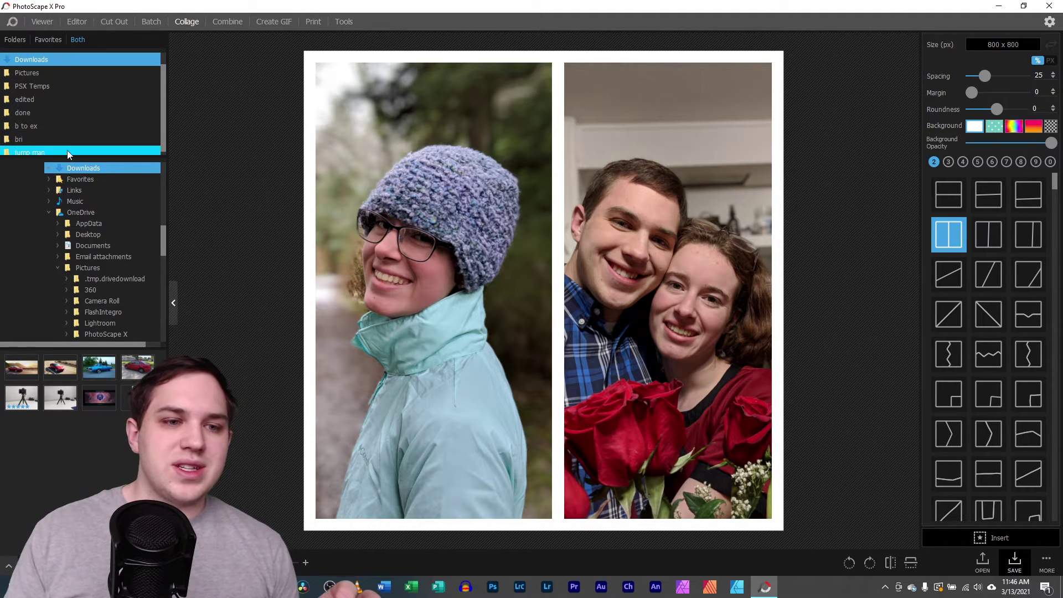
{"action": "scroll", "coordinate": [61, 72], "scroll_direction": "up", "scroll_amount": 1}
{"action": "left_click", "coordinate": [62, 58]}
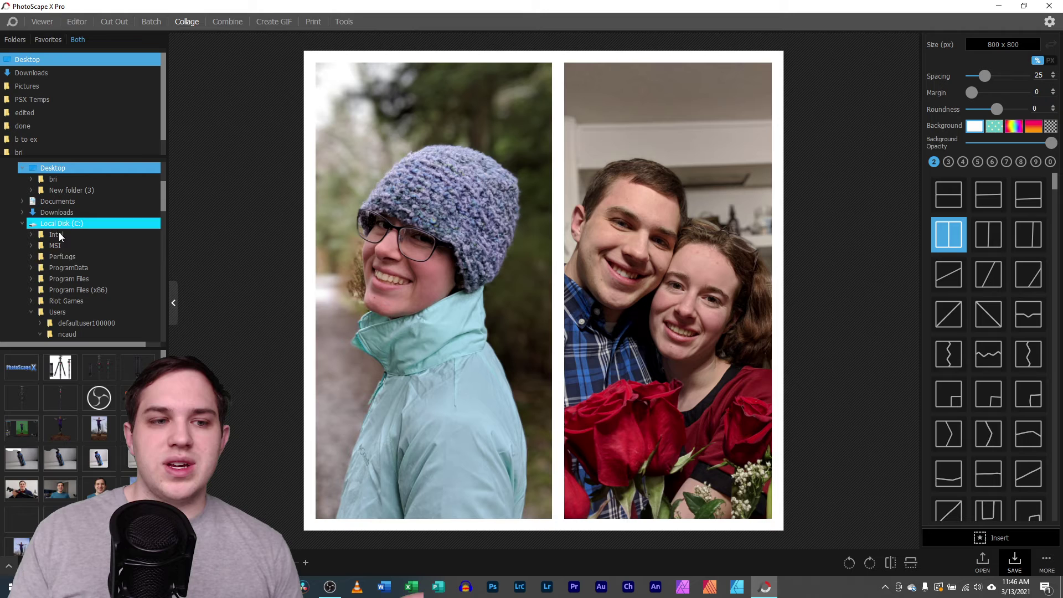
{"action": "scroll", "coordinate": [78, 437], "scroll_direction": "down", "scroll_amount": 2}
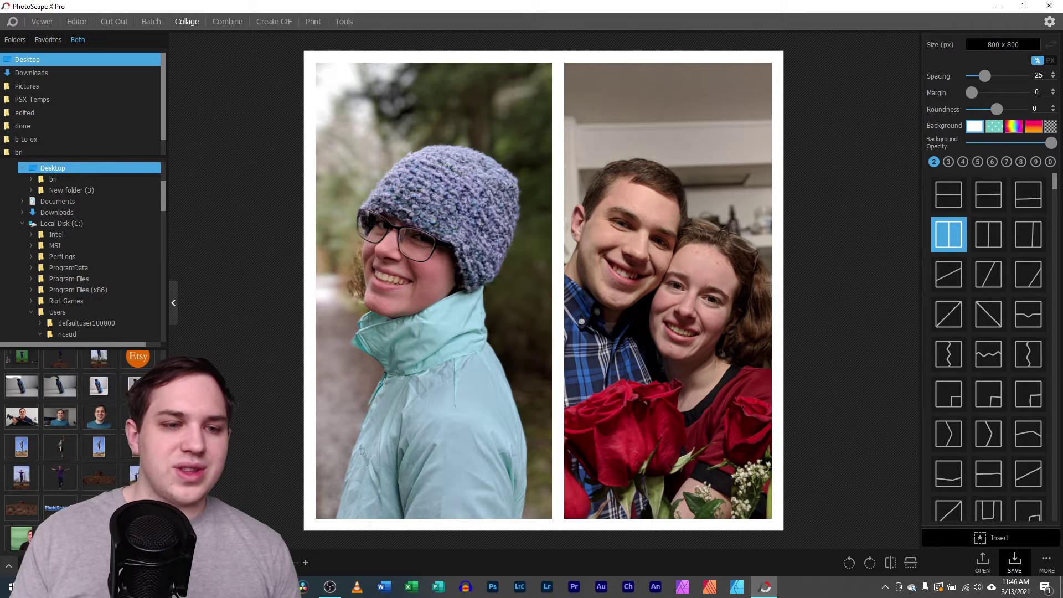
View the Social Media Image Sizes 2021 chart in the Editor, then return to Collage
{"action": "left_click", "coordinate": [73, 20]}
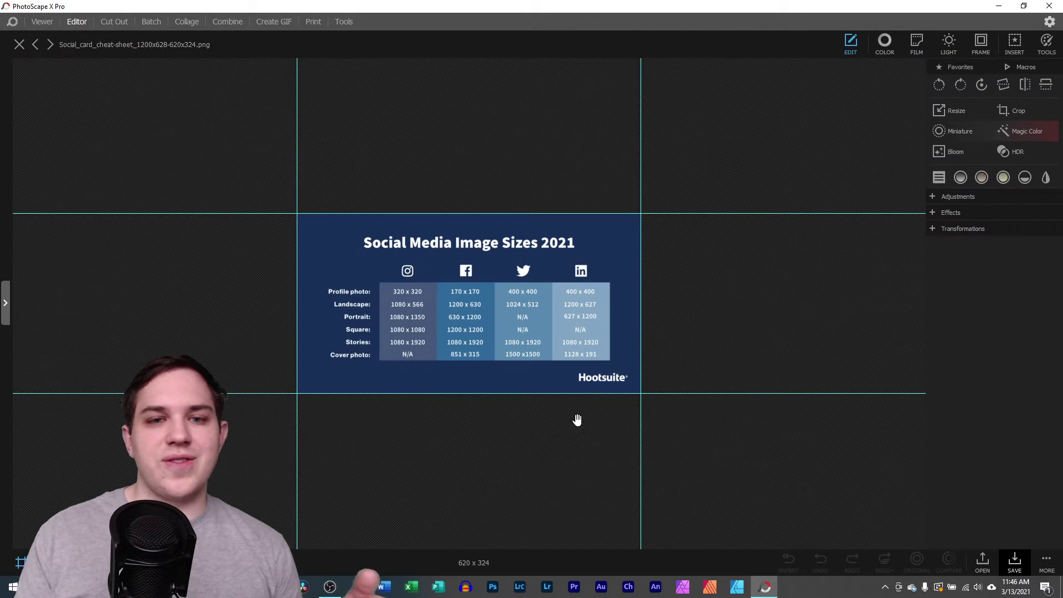
{"action": "scroll", "coordinate": [380, 430], "scroll_direction": "up", "scroll_amount": 3}
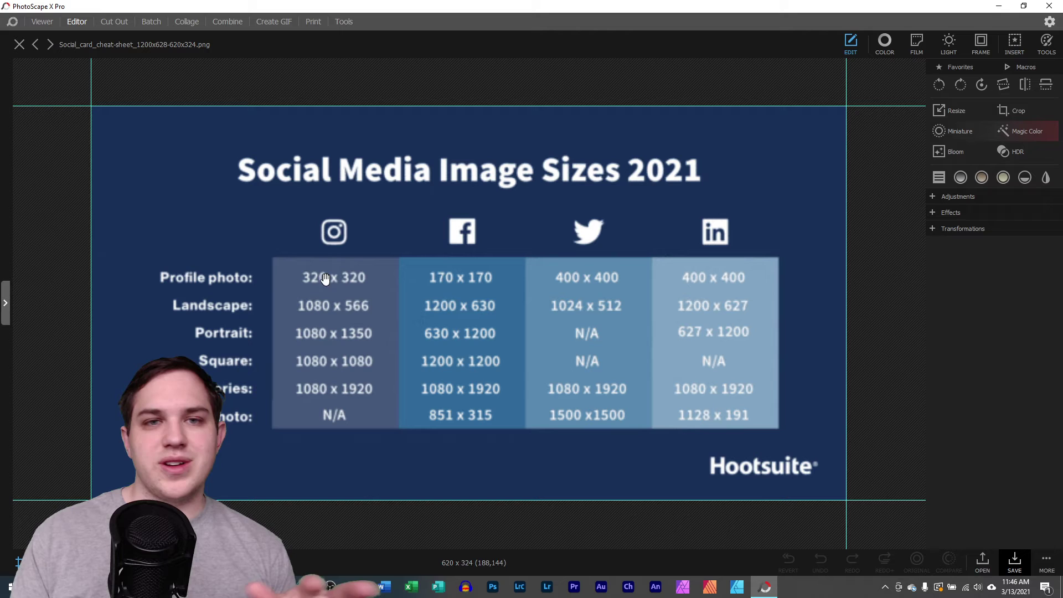
{"action": "left_click", "coordinate": [194, 21]}
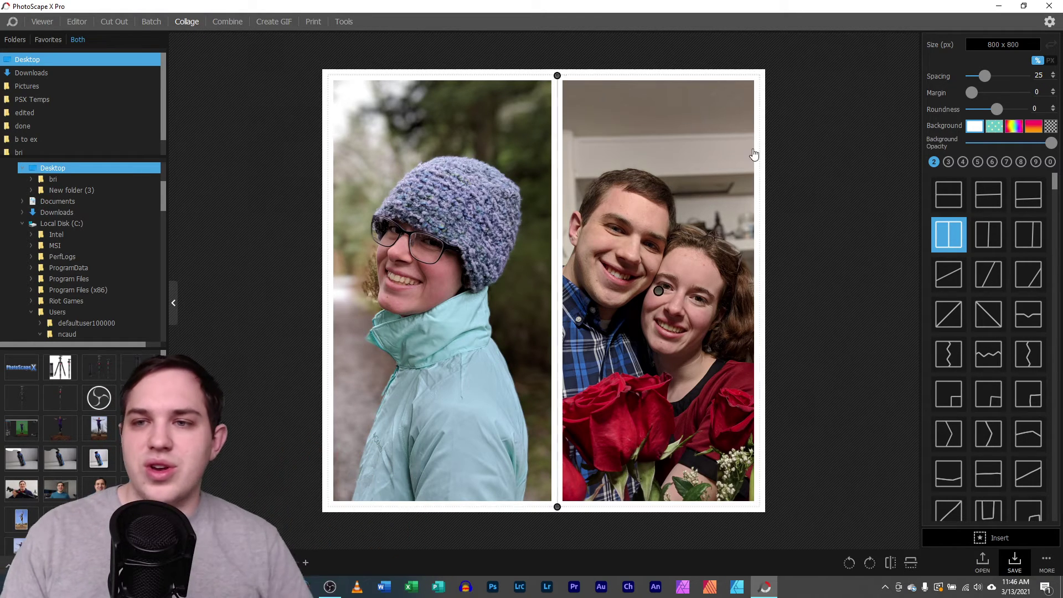
Set the collage canvas width and height to 1000 pixels each
{"action": "left_click", "coordinate": [1007, 48]}
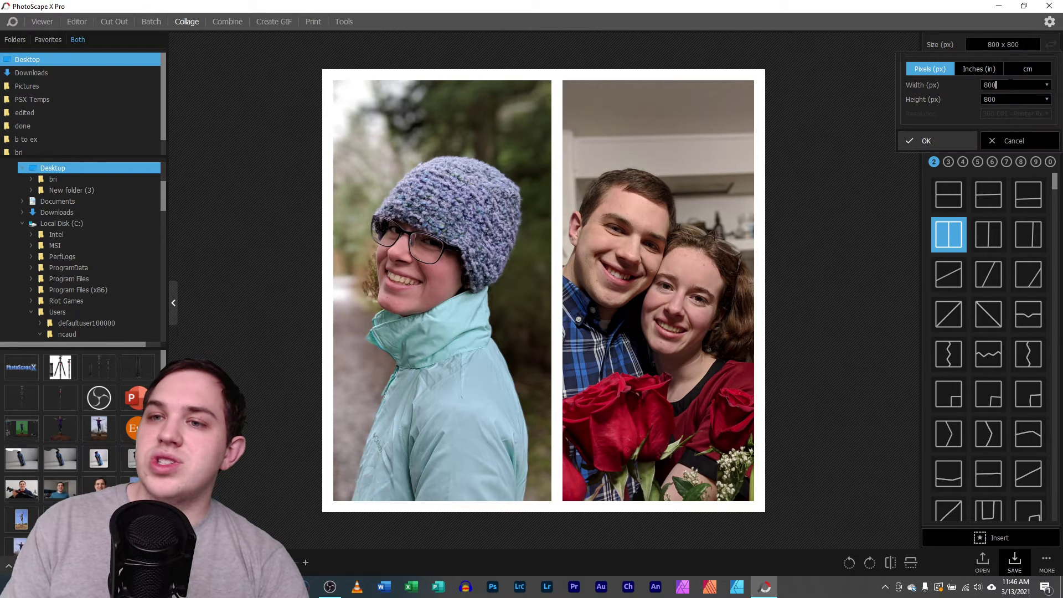
{"action": "type", "text": "1000"}
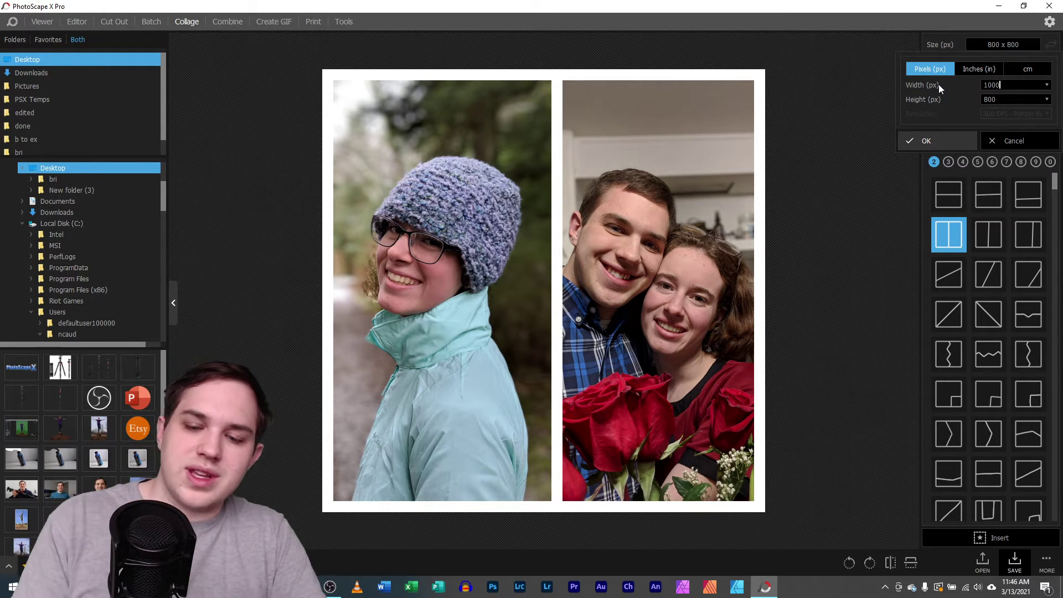
{"action": "key", "text": "Return"}
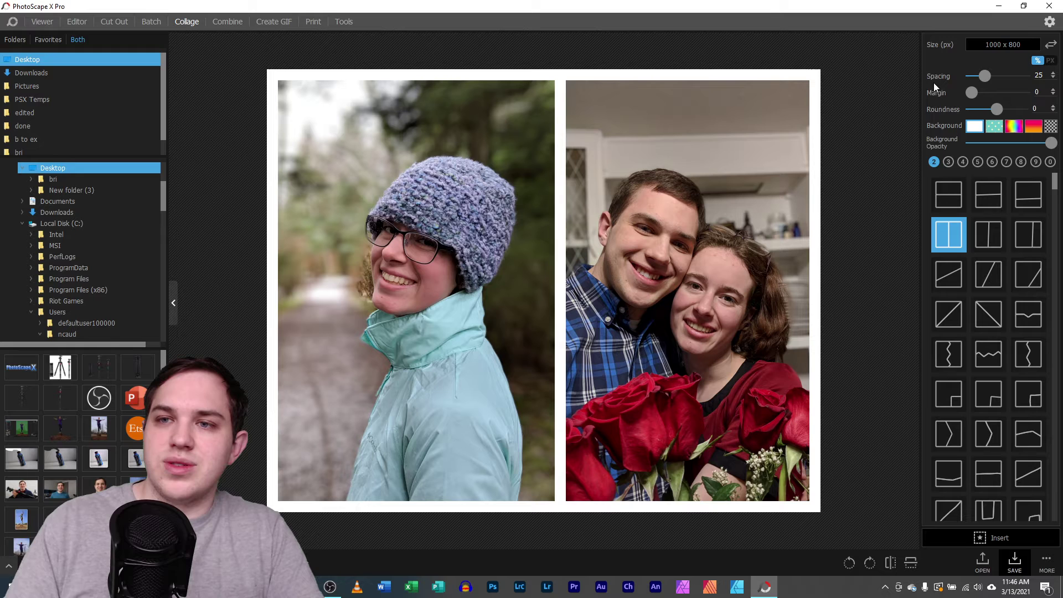
{"action": "left_click", "coordinate": [1021, 44]}
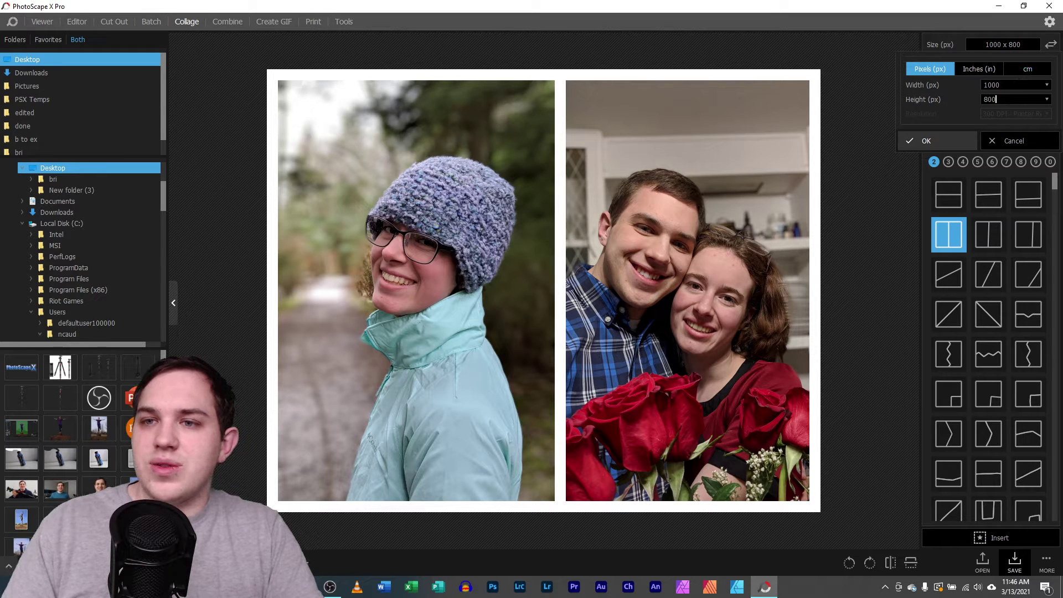
{"action": "type", "text": "1000"}
{"action": "key", "text": "Return"}
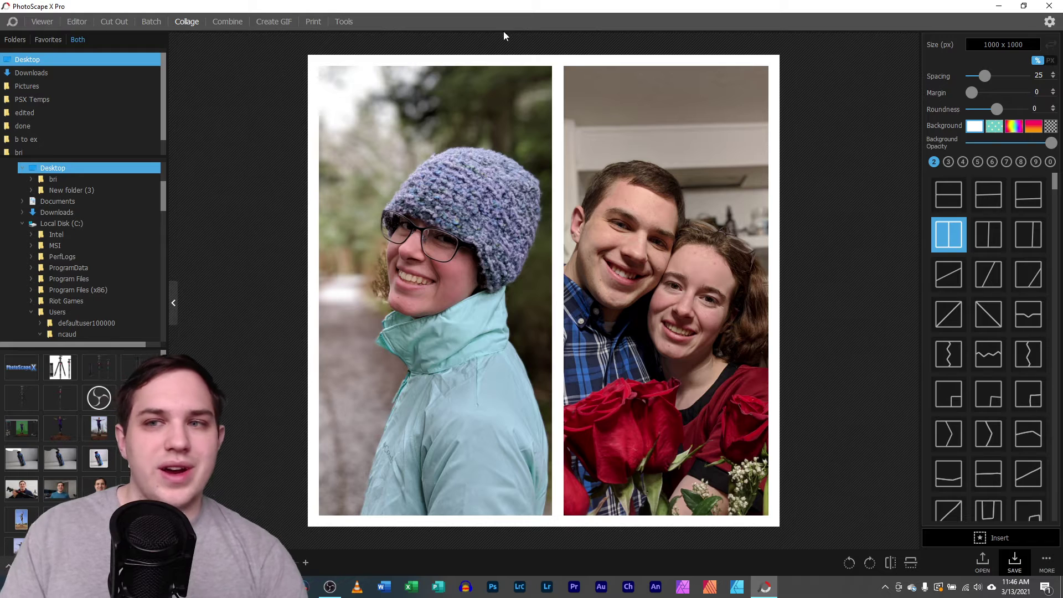
Reopen and dismiss the size settings, and toggle spacing between percent and pixel units
{"action": "left_click", "coordinate": [1025, 43]}
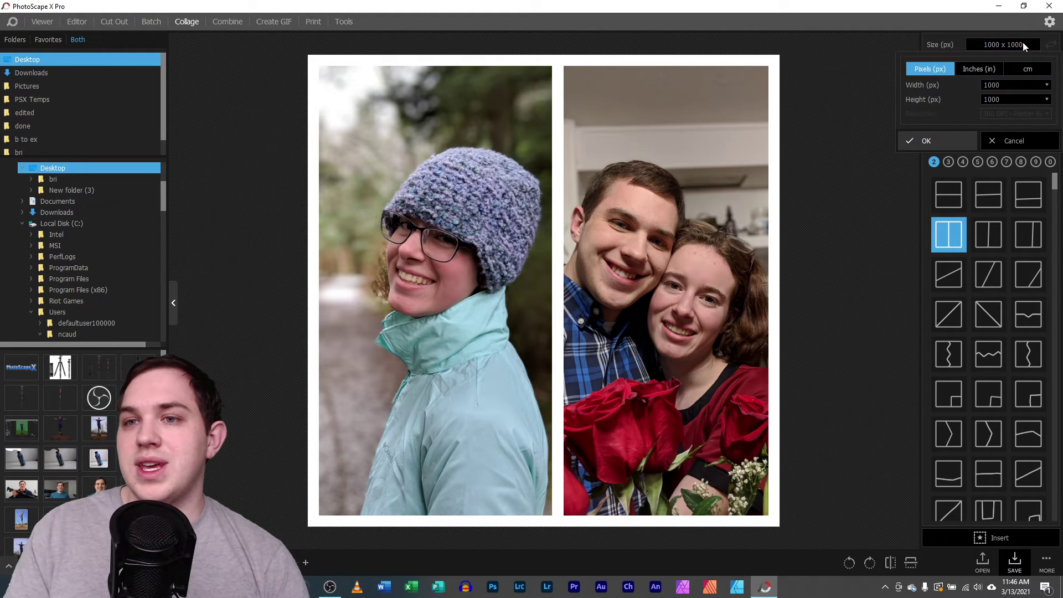
{"action": "left_click", "coordinate": [1022, 43]}
{"action": "left_click", "coordinate": [1021, 43]}
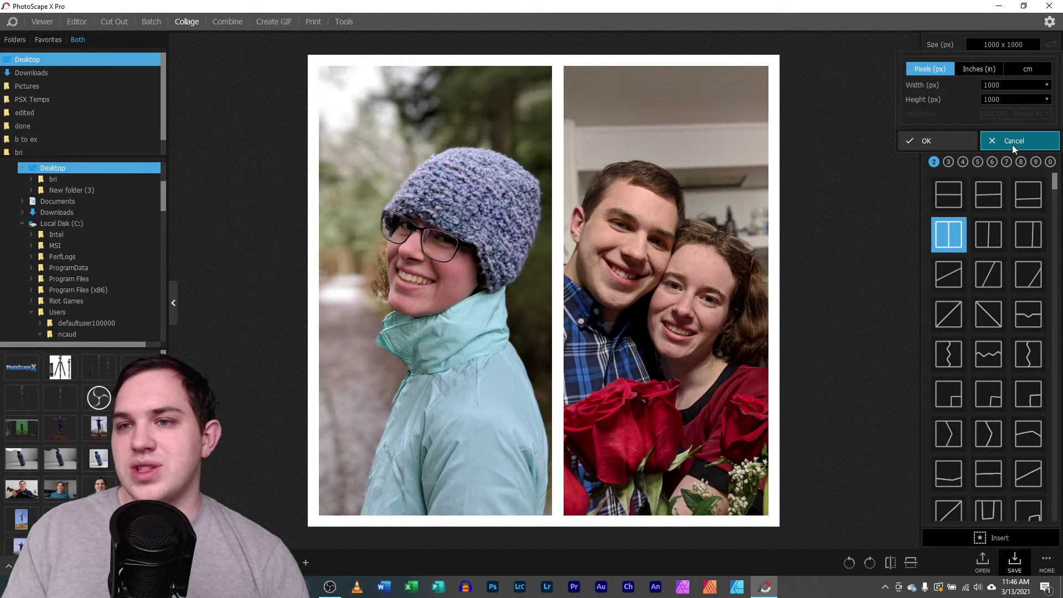
{"action": "left_click", "coordinate": [1012, 142]}
{"action": "left_click", "coordinate": [1039, 60]}
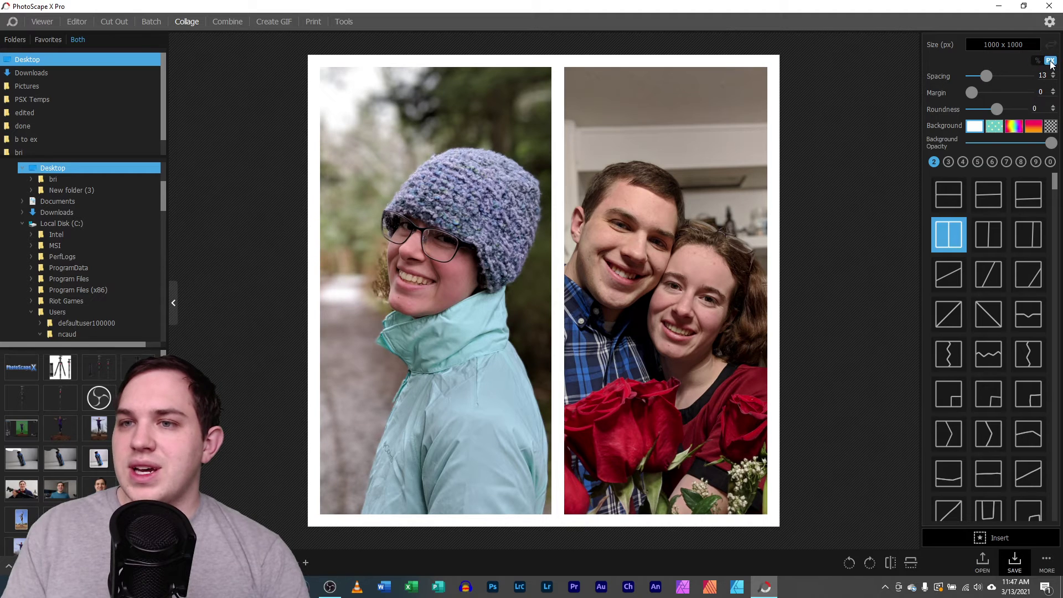
Browse the preset size list and view the 1000 size in inches and centimetres, without changes
{"action": "left_click", "coordinate": [1004, 43]}
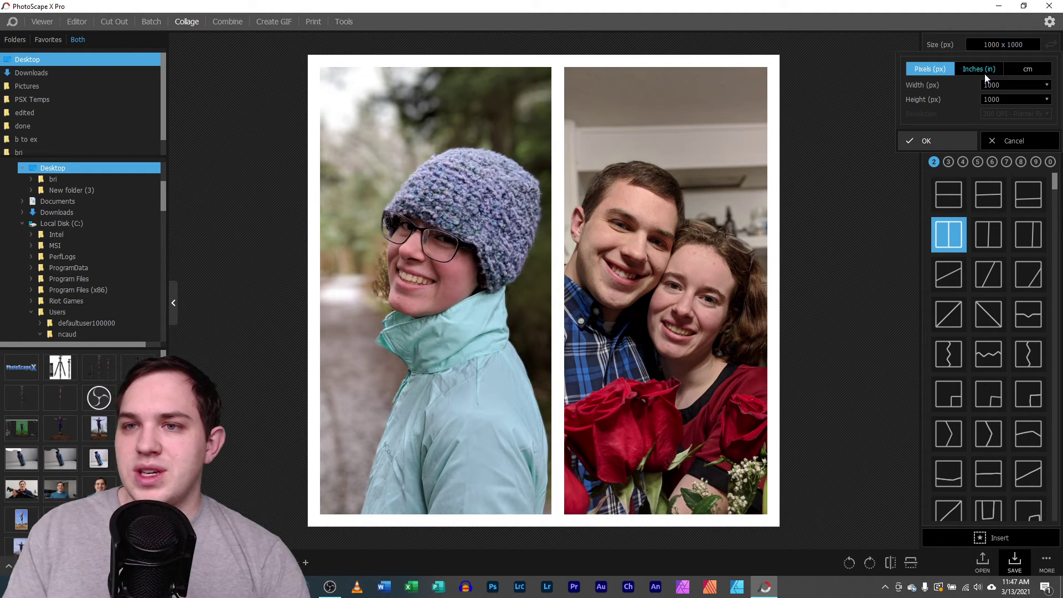
{"action": "left_click", "coordinate": [1046, 100]}
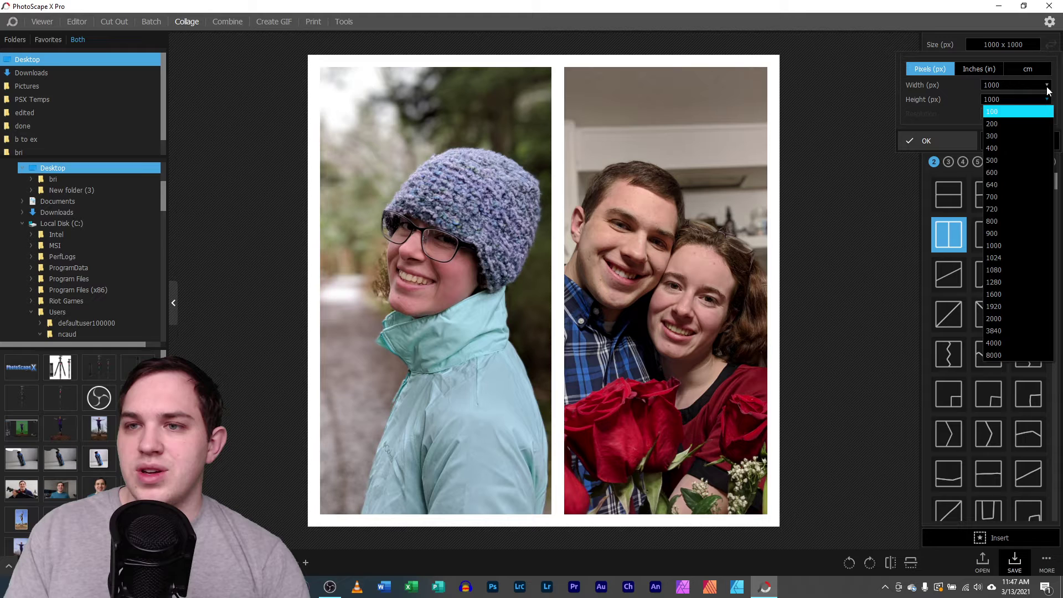
{"action": "key", "text": "Escape"}
{"action": "left_click", "coordinate": [989, 70]}
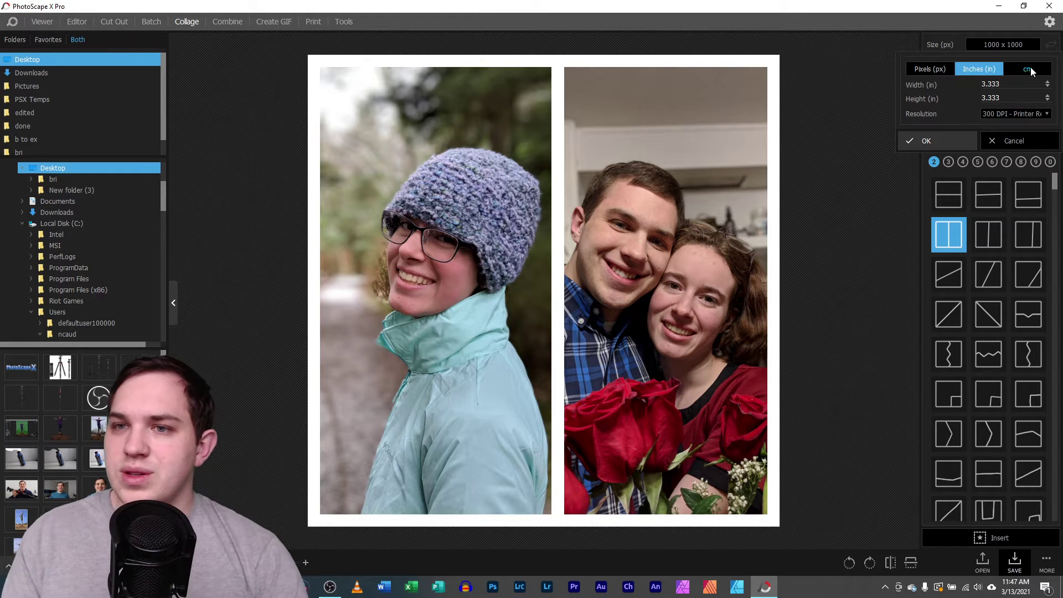
{"action": "left_click", "coordinate": [1028, 70]}
{"action": "left_click", "coordinate": [920, 69]}
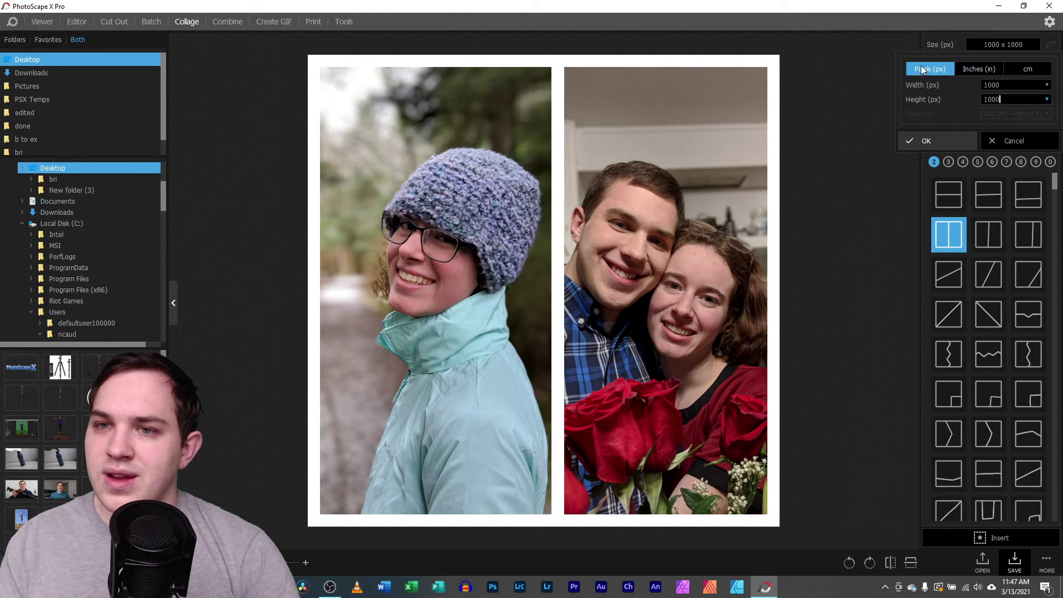
{"action": "left_click", "coordinate": [997, 69]}
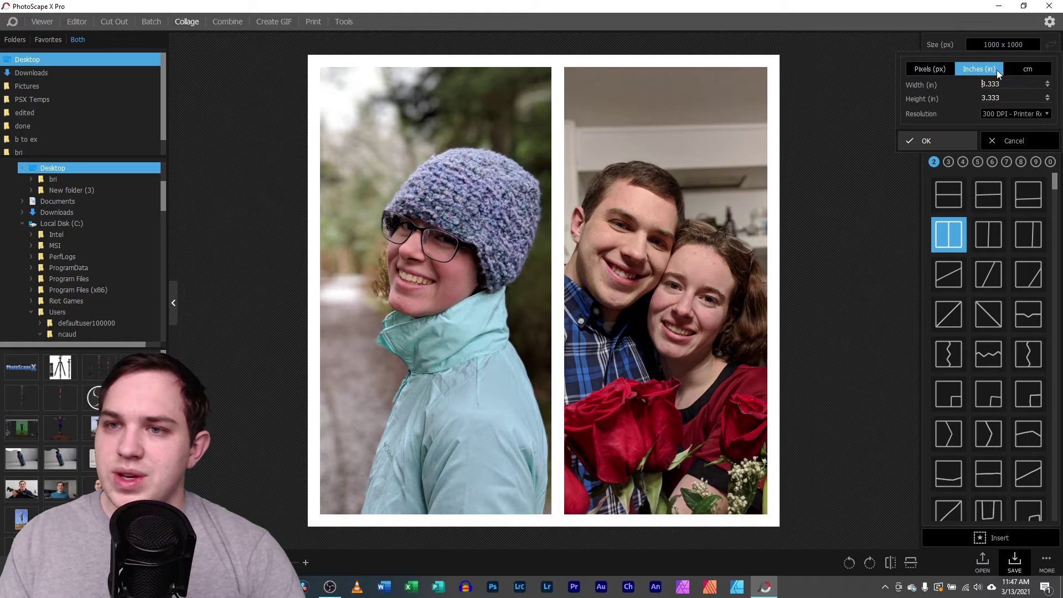
{"action": "left_click", "coordinate": [1029, 68]}
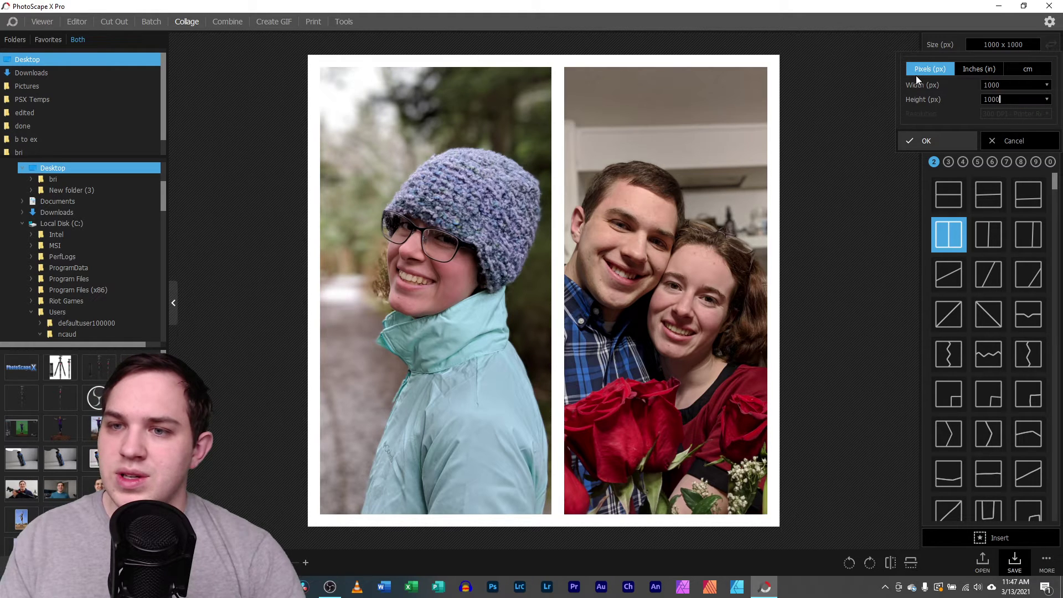
{"action": "left_click", "coordinate": [1012, 136]}
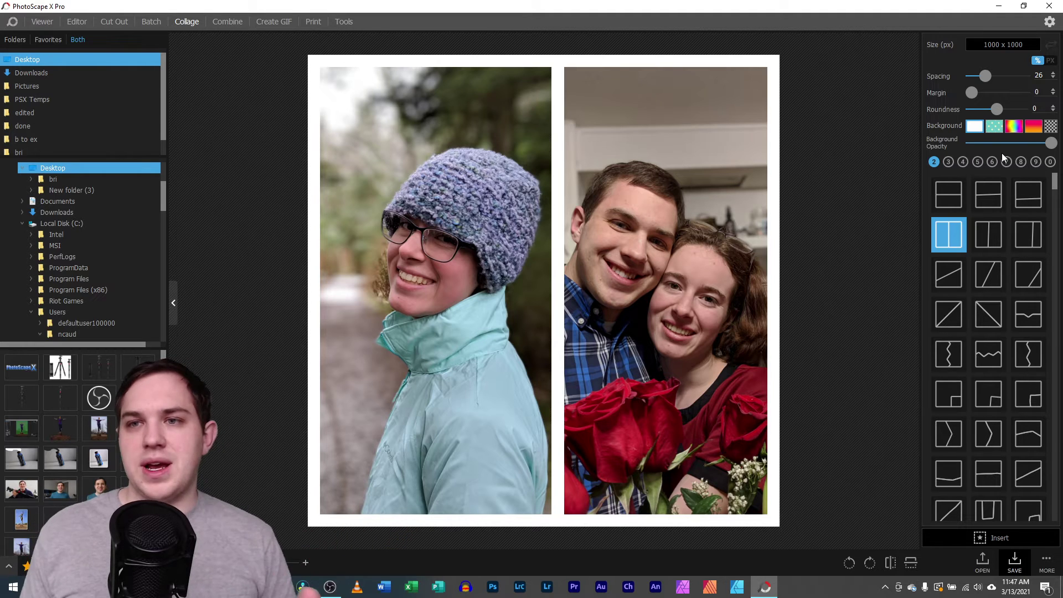
Begin entering width 1080 and a new height, then check the social media size chart
{"action": "left_click", "coordinate": [1026, 47]}
{"action": "left_click_drag", "start_coordinate": [1000, 85], "coordinate": [973, 90]}
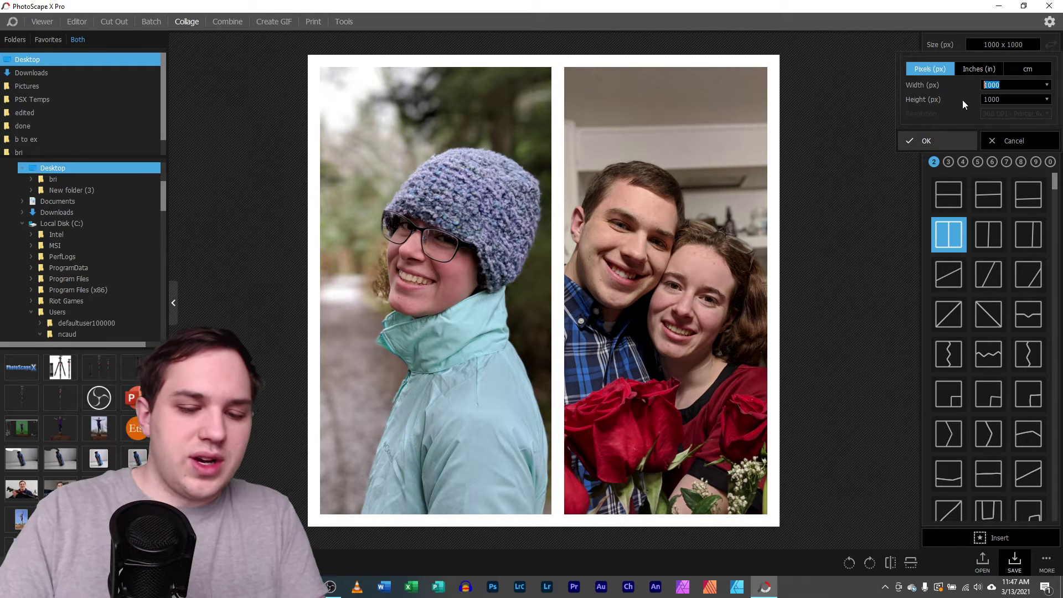
{"action": "type", "text": "1080"}
{"action": "key", "text": "Tab"}
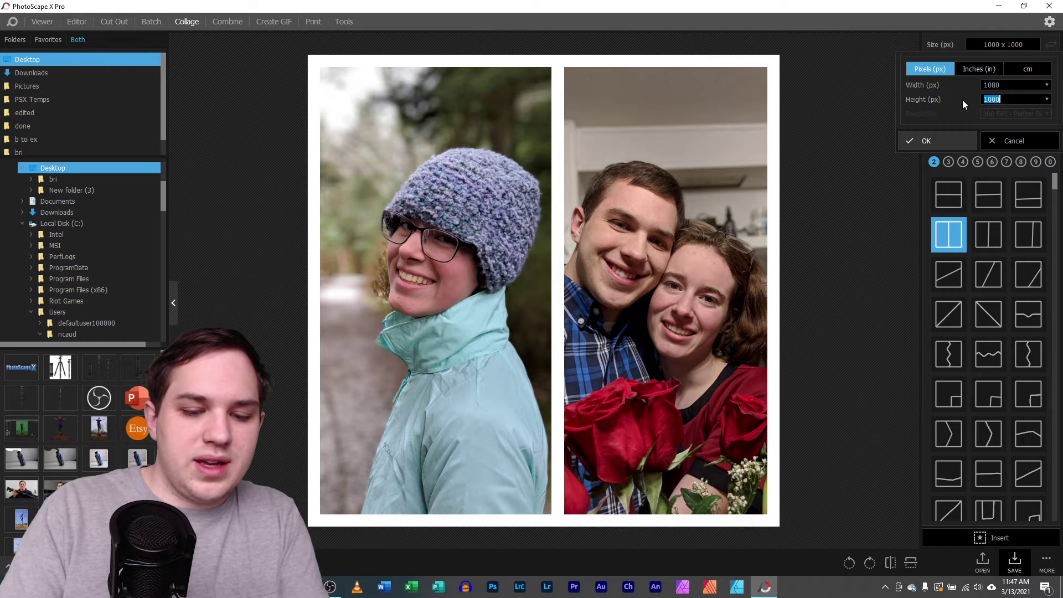
{"action": "type", "text": "1"}
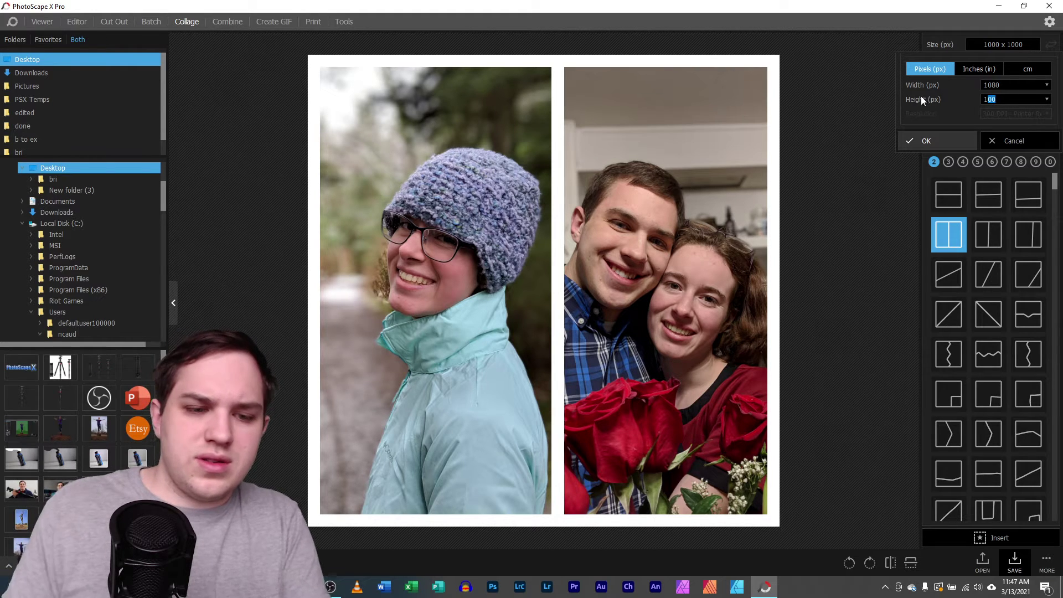
{"action": "left_click", "coordinate": [72, 23]}
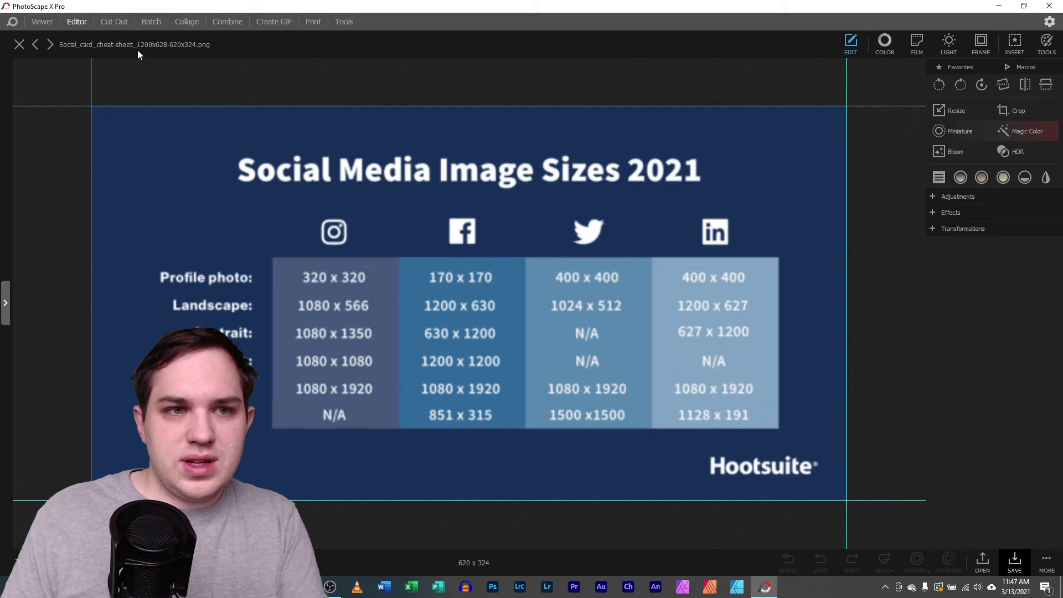
Pass through the Cut Out and Combine workspaces and return to Collage
{"action": "left_click", "coordinate": [114, 21]}
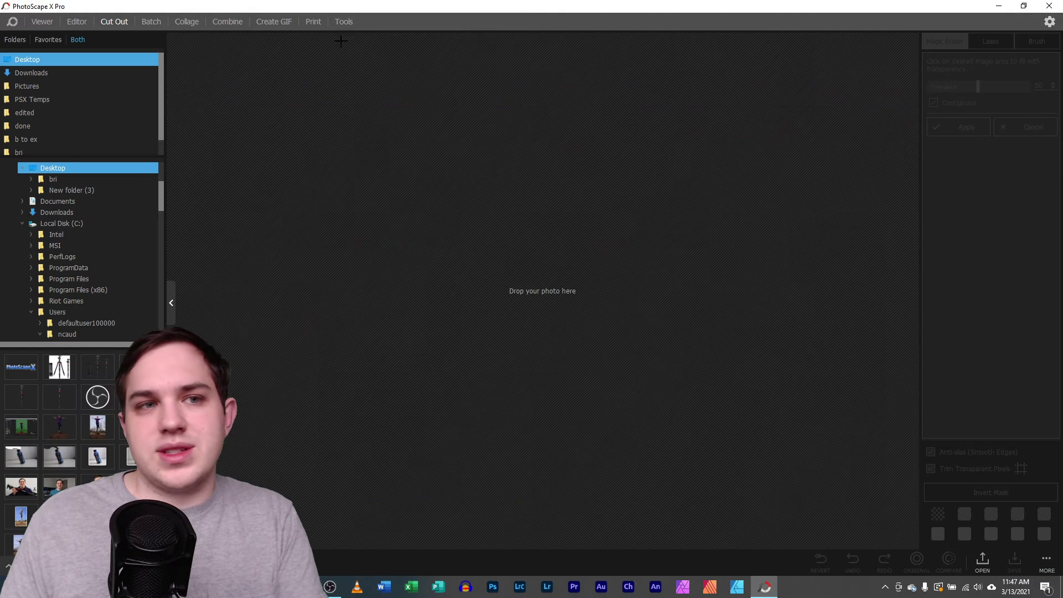
{"action": "left_click", "coordinate": [214, 22]}
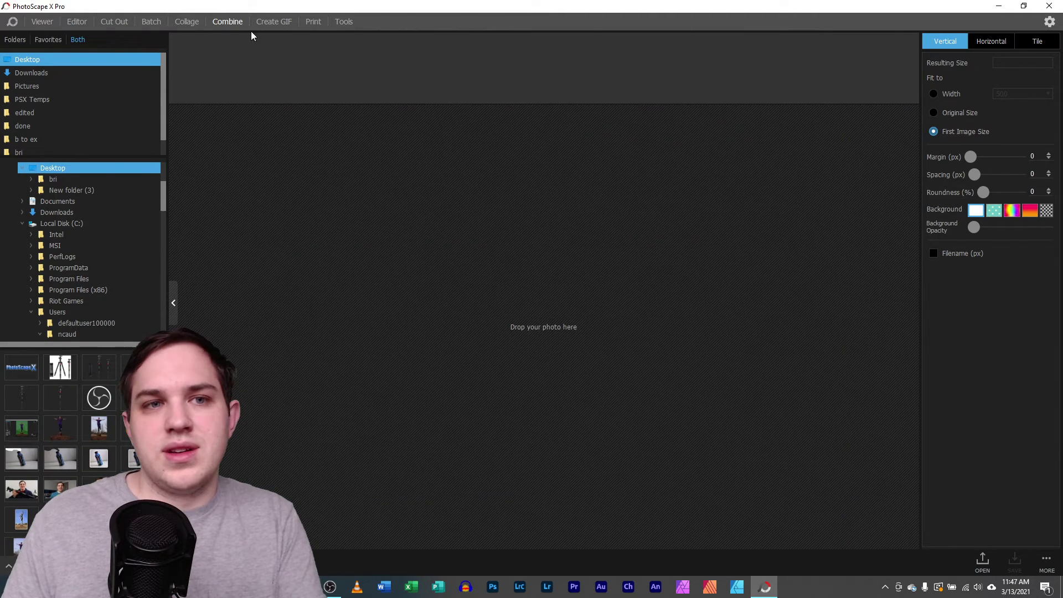
{"action": "left_click", "coordinate": [186, 22]}
Set the canvas to 1080 x 1920, then swap width and height for 1920 x 1080
{"action": "left_click", "coordinate": [1020, 45]}
{"action": "left_click_drag", "start_coordinate": [1001, 85], "coordinate": [972, 84]}
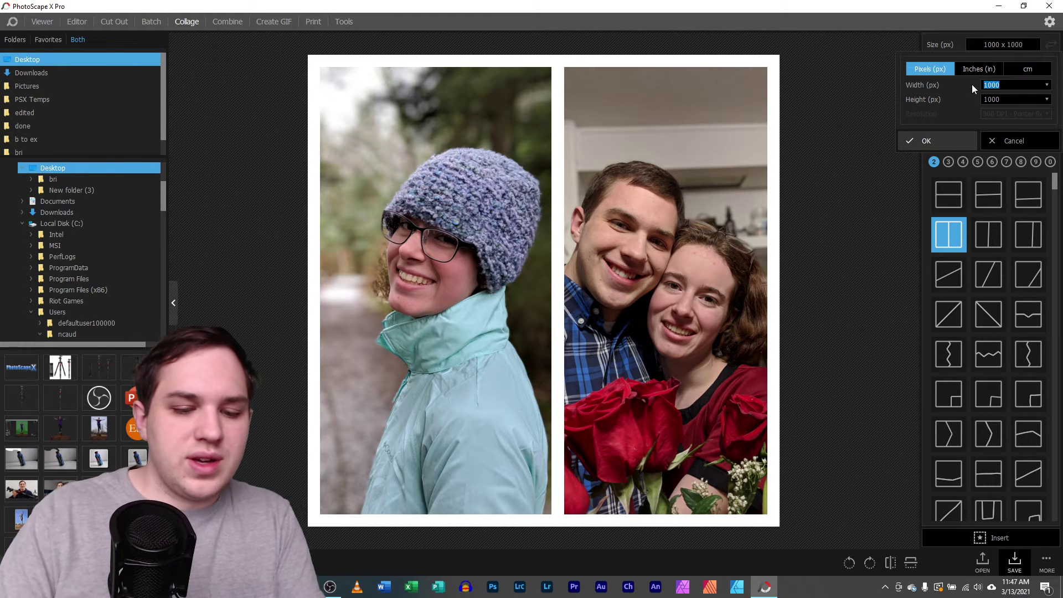
{"action": "type", "text": "18"}
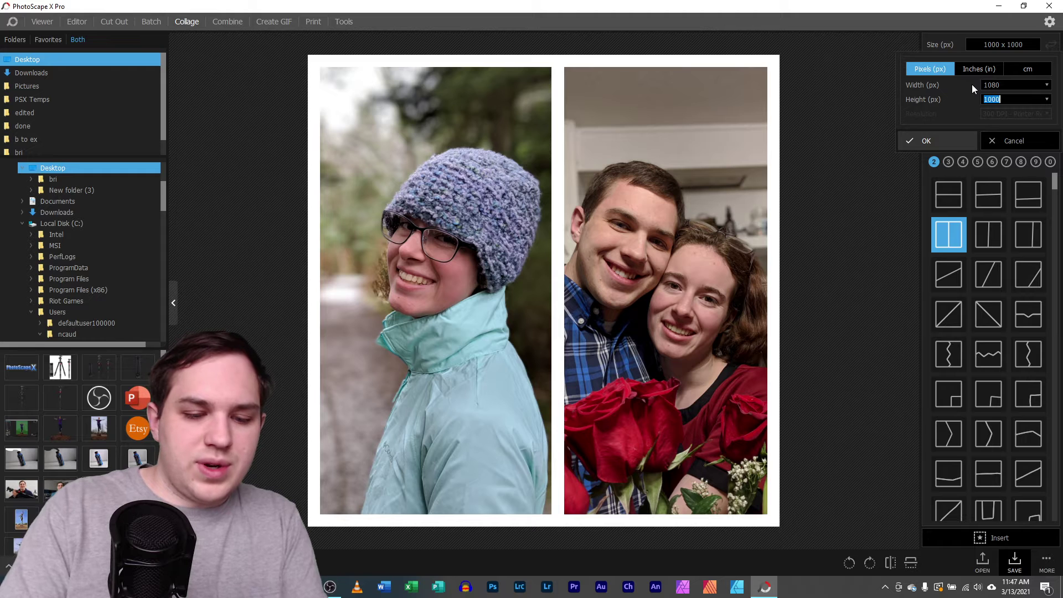
{"action": "key", "text": "Return"}
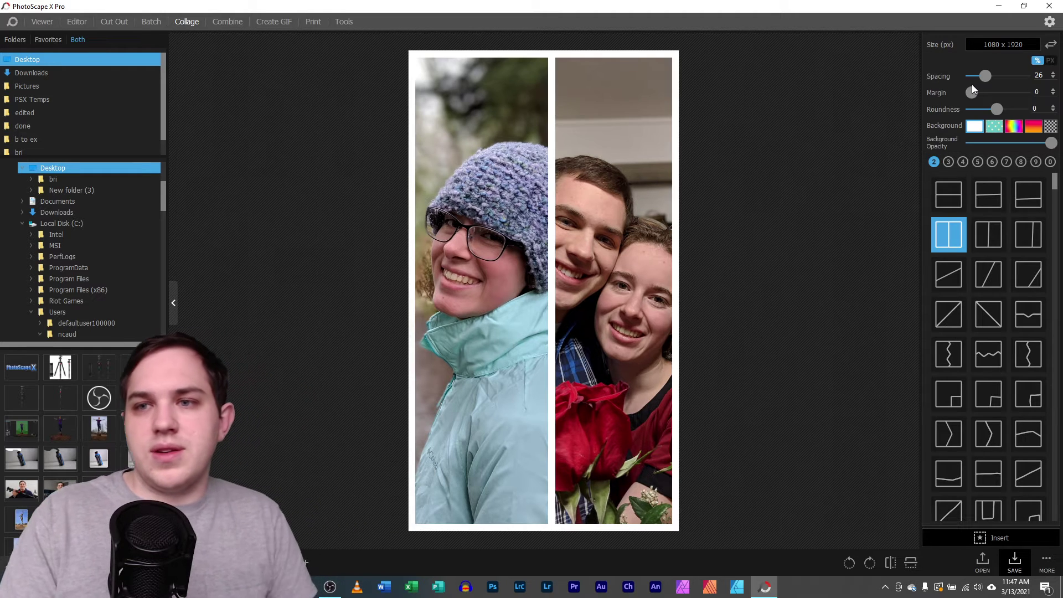
{"action": "left_click", "coordinate": [1015, 45]}
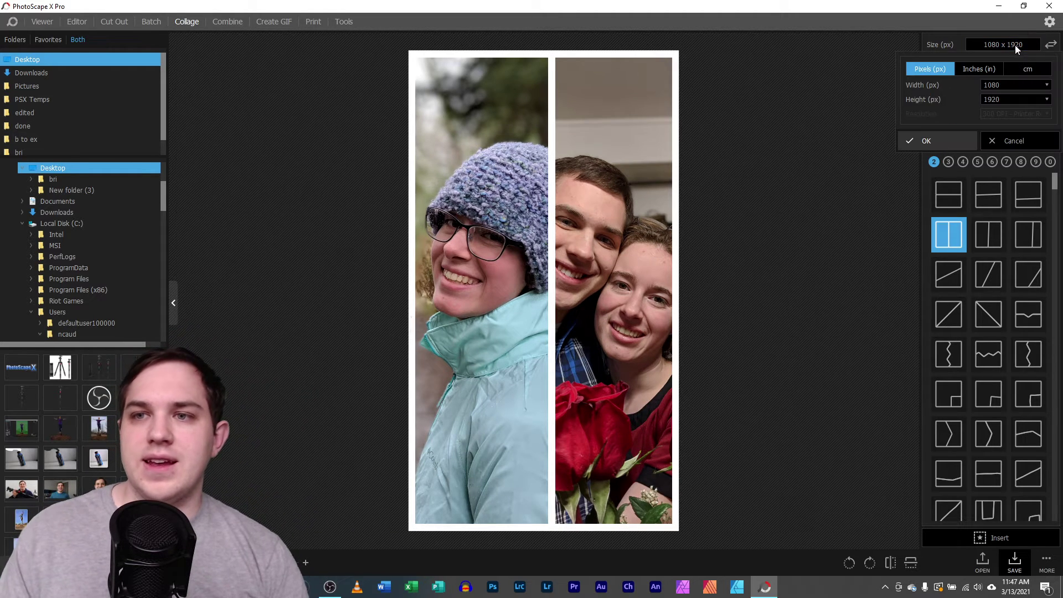
{"action": "left_click", "coordinate": [1051, 47]}
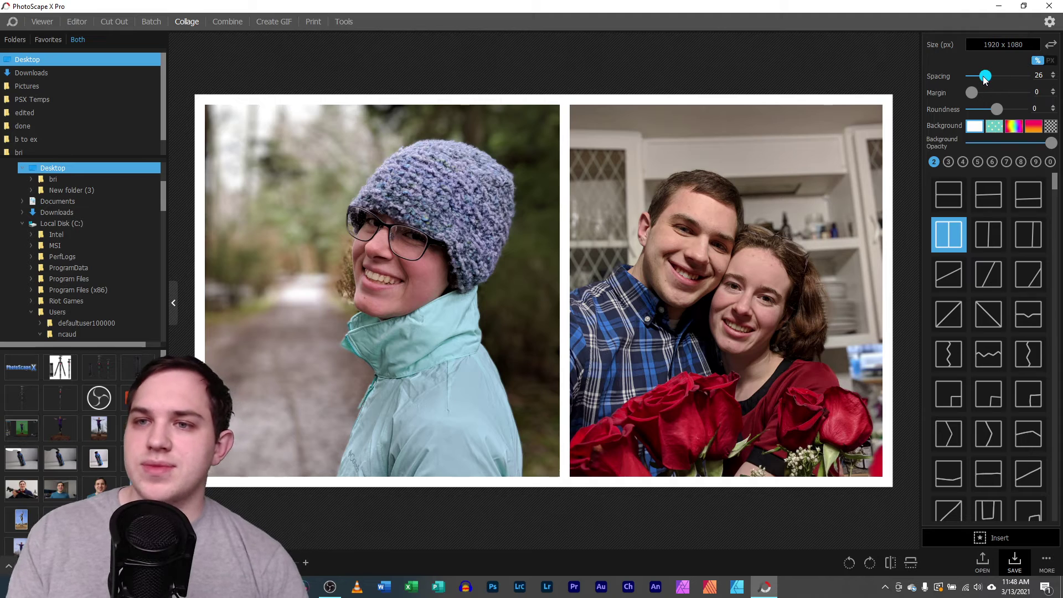
Adjust the Spacing and Margin sliders, ending at spacing 57, margin 29 with roundness 62
{"action": "mouse_move", "coordinate": [985, 80]}
{"action": "left_mouse_down"}
{"action": "mouse_move", "coordinate": [1037, 79]}
{"action": "mouse_move", "coordinate": [965, 80]}
{"action": "mouse_move", "coordinate": [992, 75]}
{"action": "left_mouse_up"}
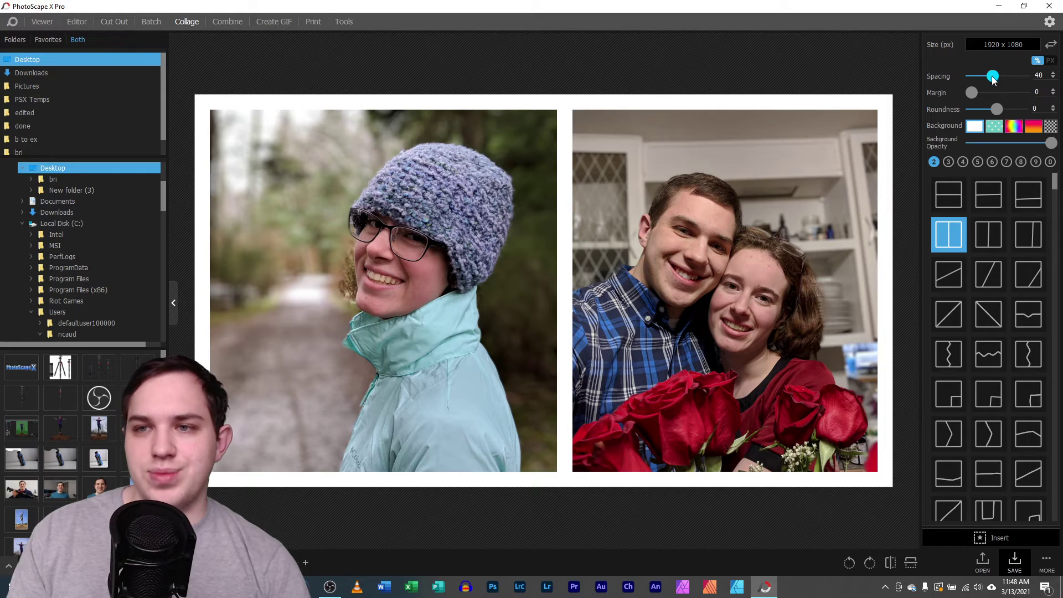
{"action": "left_click_drag", "start_coordinate": [972, 95], "coordinate": [1030, 94]}
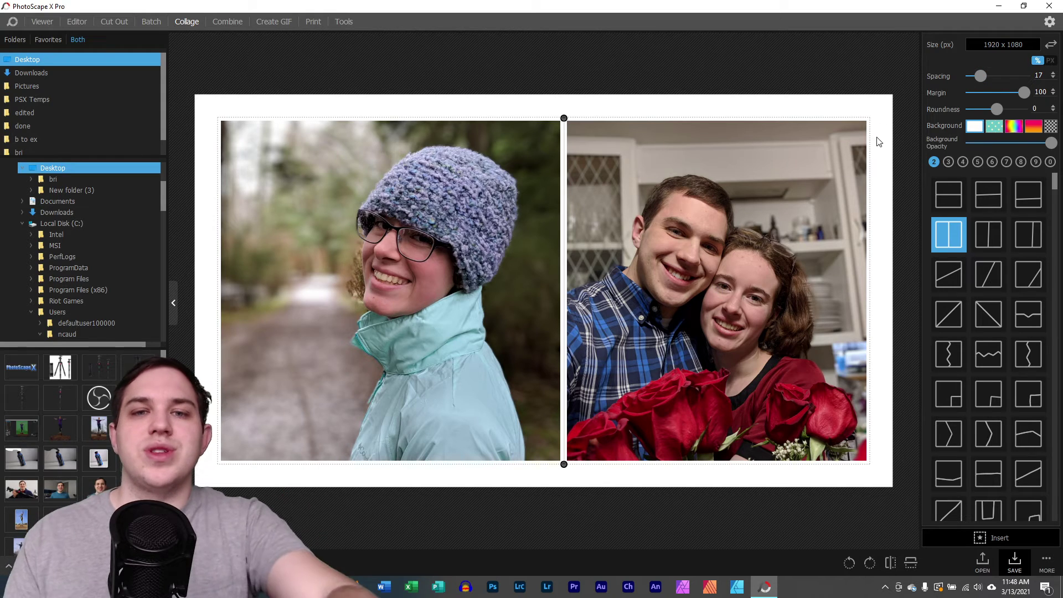
{"action": "left_click_drag", "start_coordinate": [980, 76], "coordinate": [948, 85]}
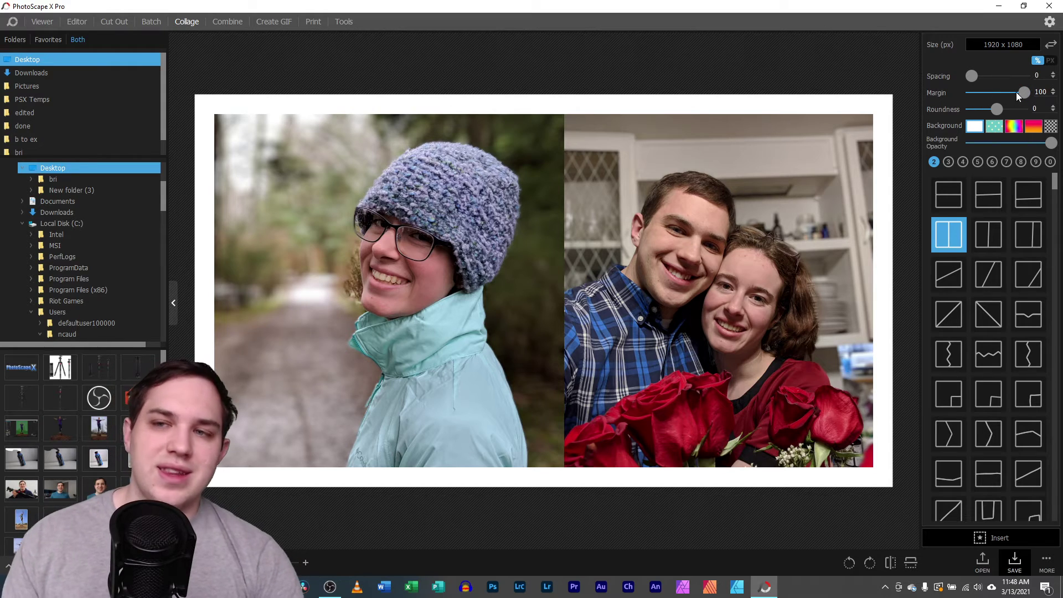
{"action": "left_click_drag", "start_coordinate": [1017, 93], "coordinate": [987, 91]}
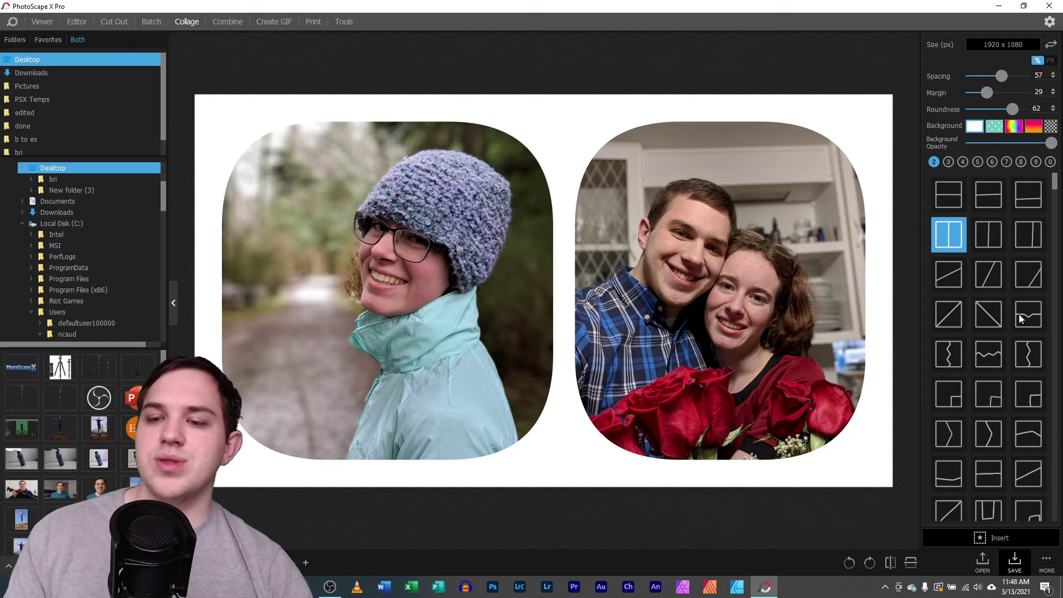
Dismiss the Insert list unused and lower Roundness from 62 to 42
{"action": "left_click", "coordinate": [987, 539]}
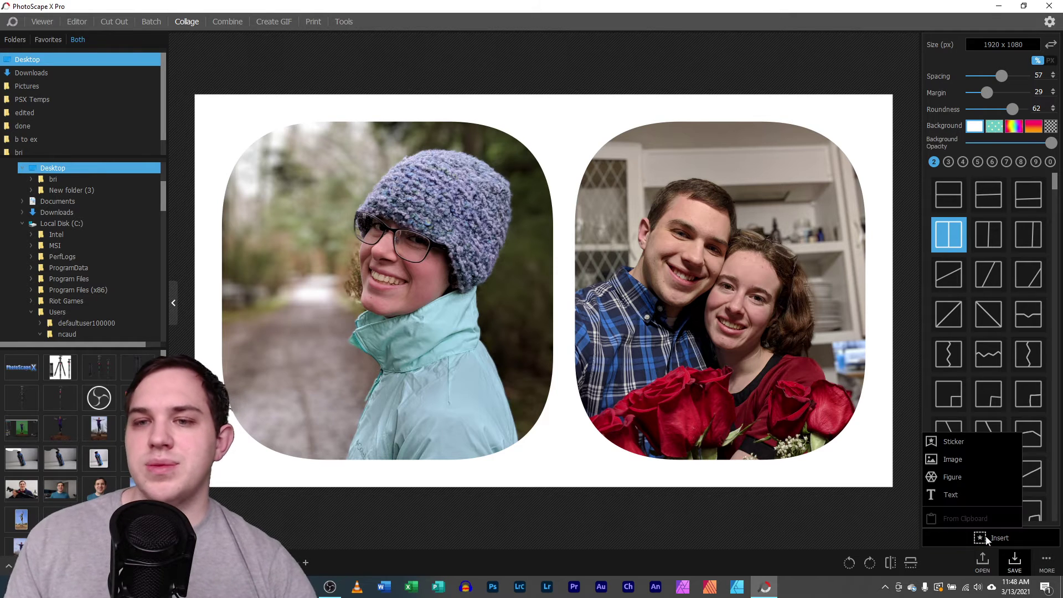
{"action": "left_click", "coordinate": [851, 513]}
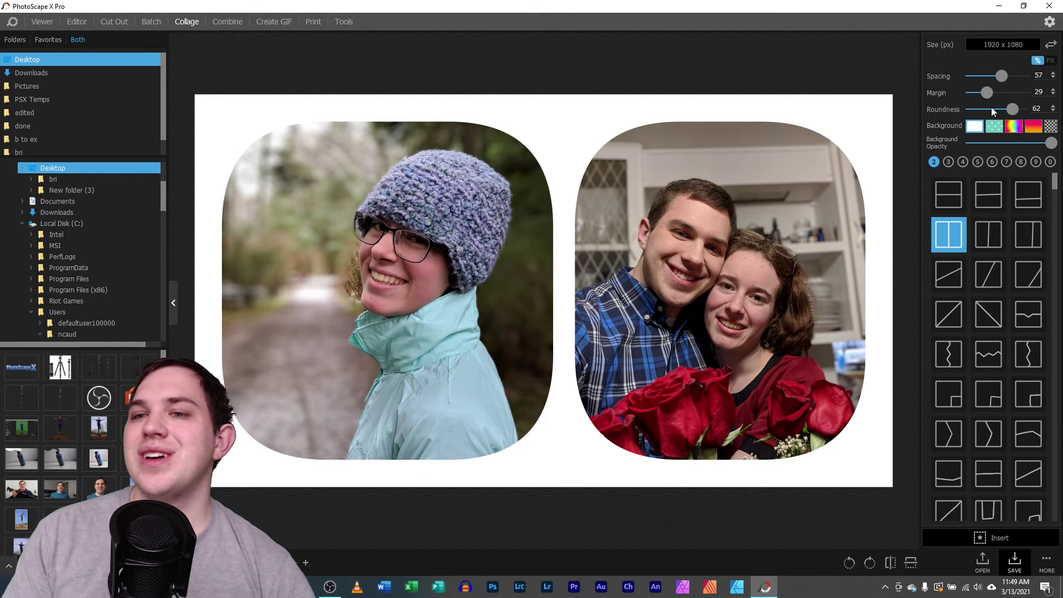
{"action": "left_click_drag", "start_coordinate": [1018, 107], "coordinate": [1008, 109]}
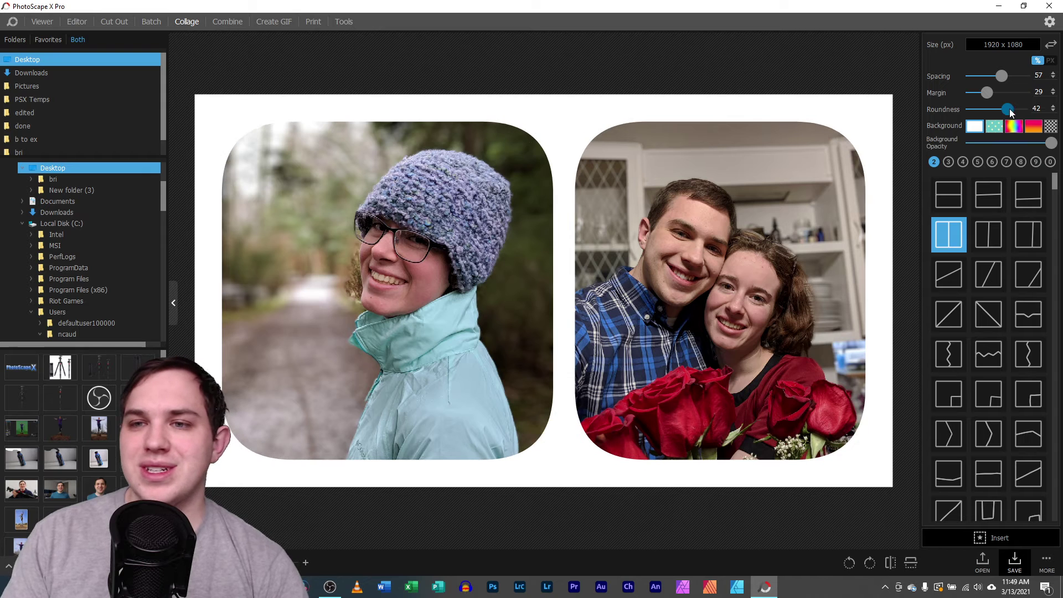
Try several dot-pattern and gradient backgrounds, then a transparent one
{"action": "left_click", "coordinate": [991, 127]}
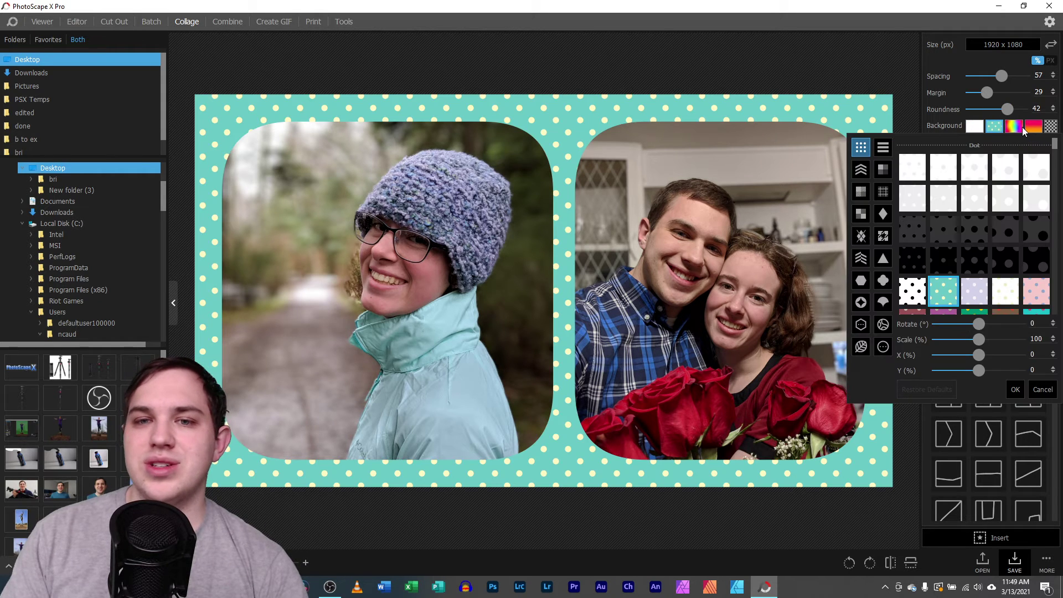
{"action": "left_click", "coordinate": [1002, 128]}
{"action": "left_click", "coordinate": [1002, 225]}
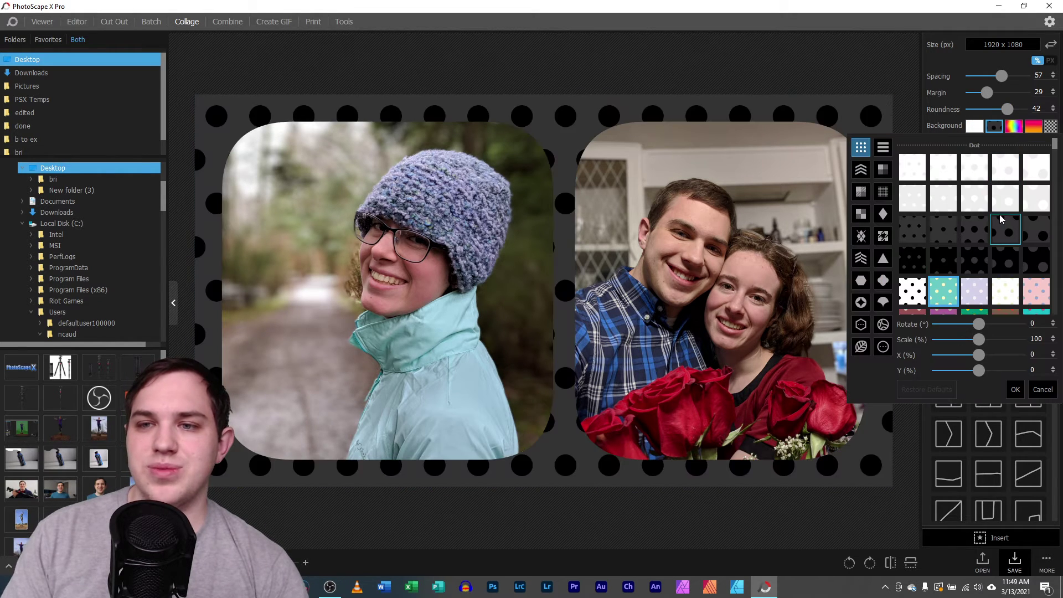
{"action": "left_click", "coordinate": [1006, 252]}
{"action": "left_click", "coordinate": [975, 291]}
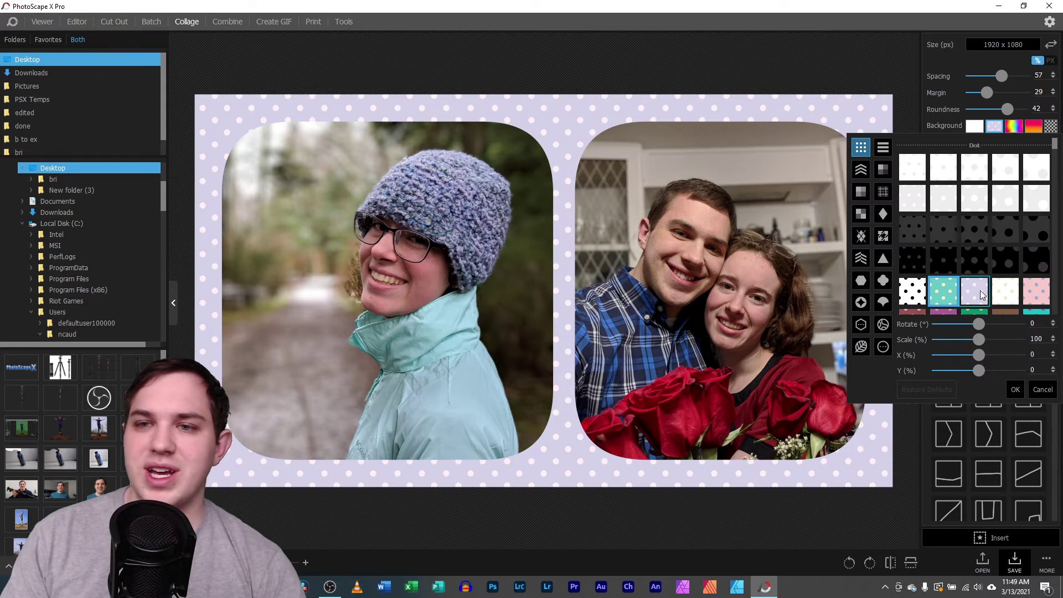
{"action": "left_click", "coordinate": [1018, 127]}
{"action": "left_click", "coordinate": [1032, 128]}
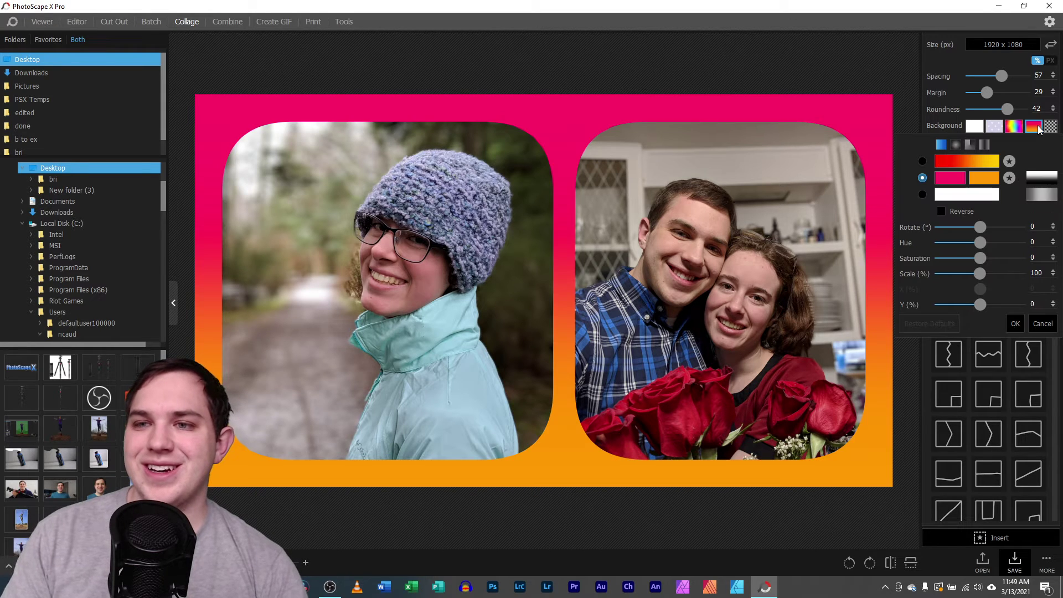
{"action": "left_click", "coordinate": [993, 125]}
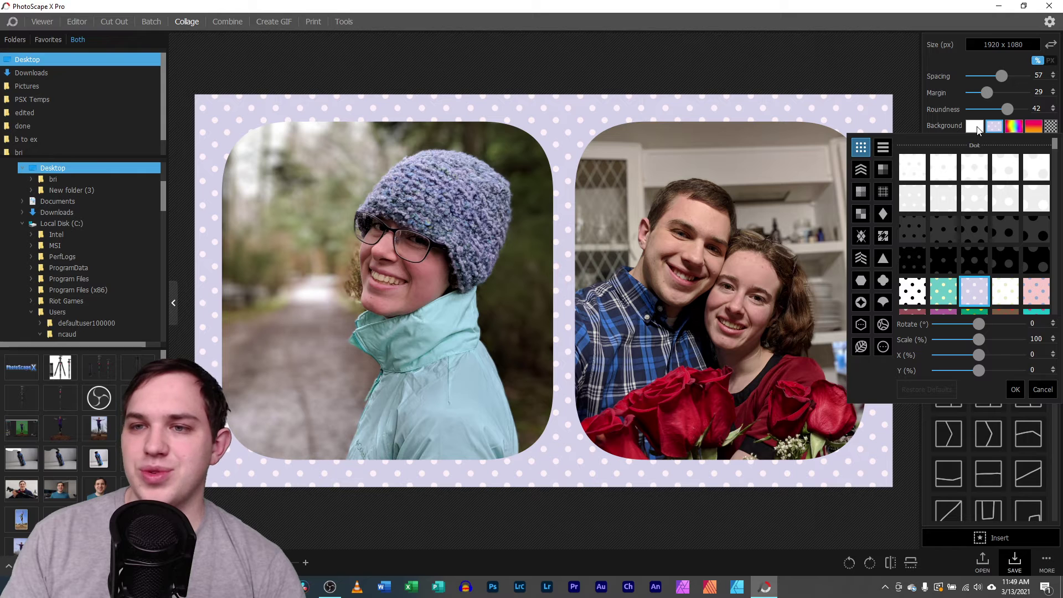
{"action": "left_click", "coordinate": [1051, 128]}
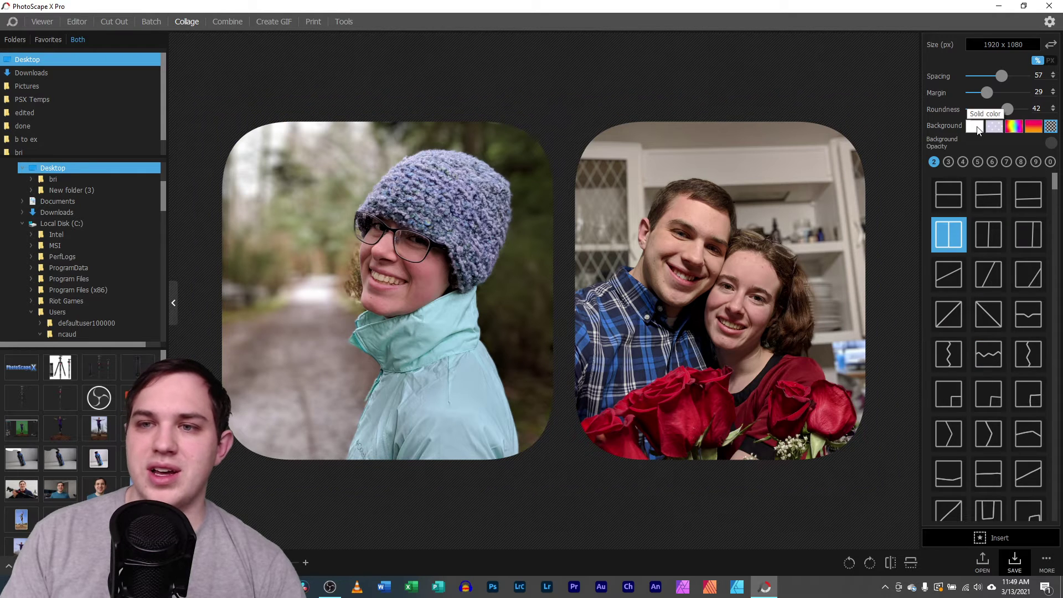
Try white, pink and grey solid colours, then eyedrop the hat's blue-grey as background
{"action": "left_click", "coordinate": [978, 129]}
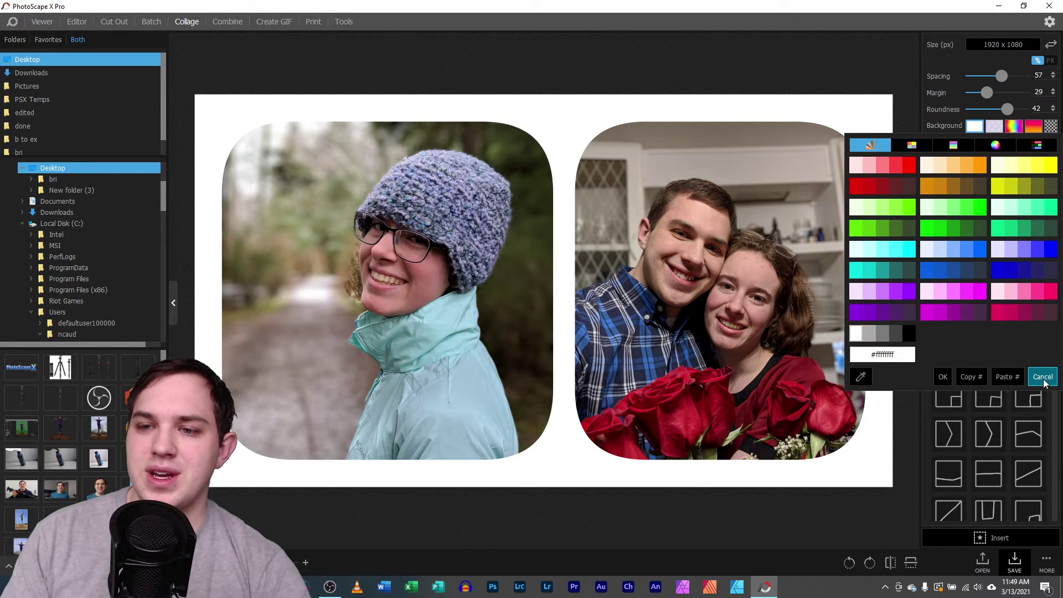
{"action": "left_click", "coordinate": [875, 168]}
{"action": "left_click", "coordinate": [862, 168]}
{"action": "left_click", "coordinate": [856, 334]}
{"action": "left_click", "coordinate": [870, 334]}
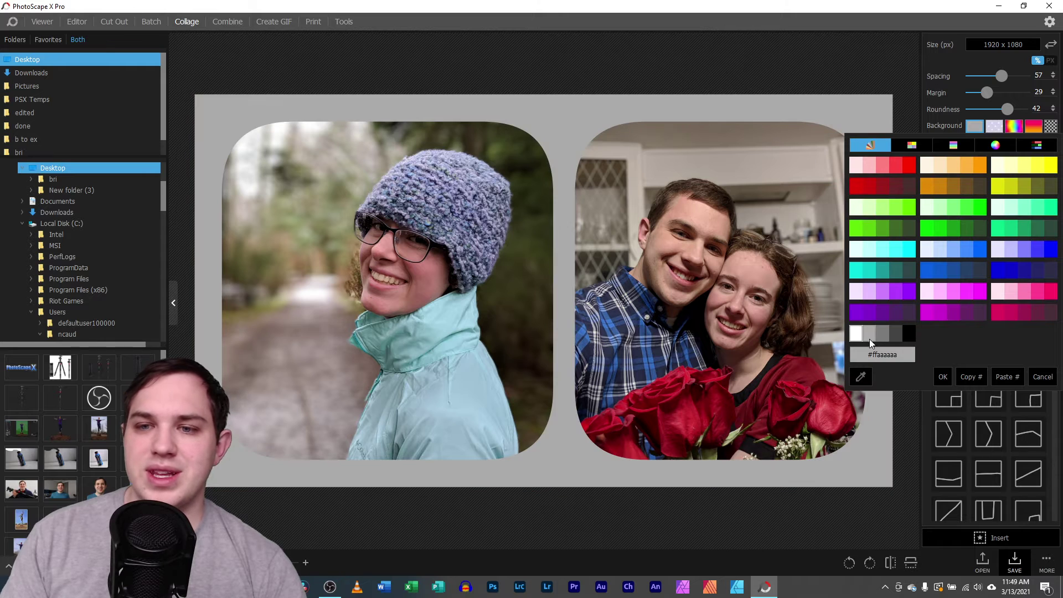
{"action": "left_click", "coordinate": [856, 333]}
{"action": "left_click", "coordinate": [861, 377]}
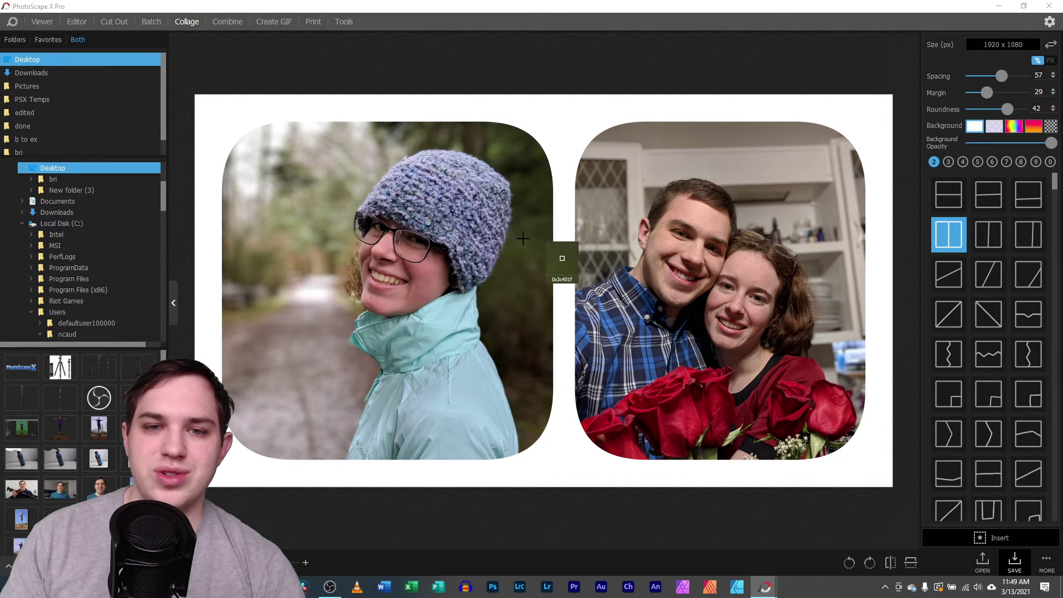
{"action": "left_click", "coordinate": [405, 199]}
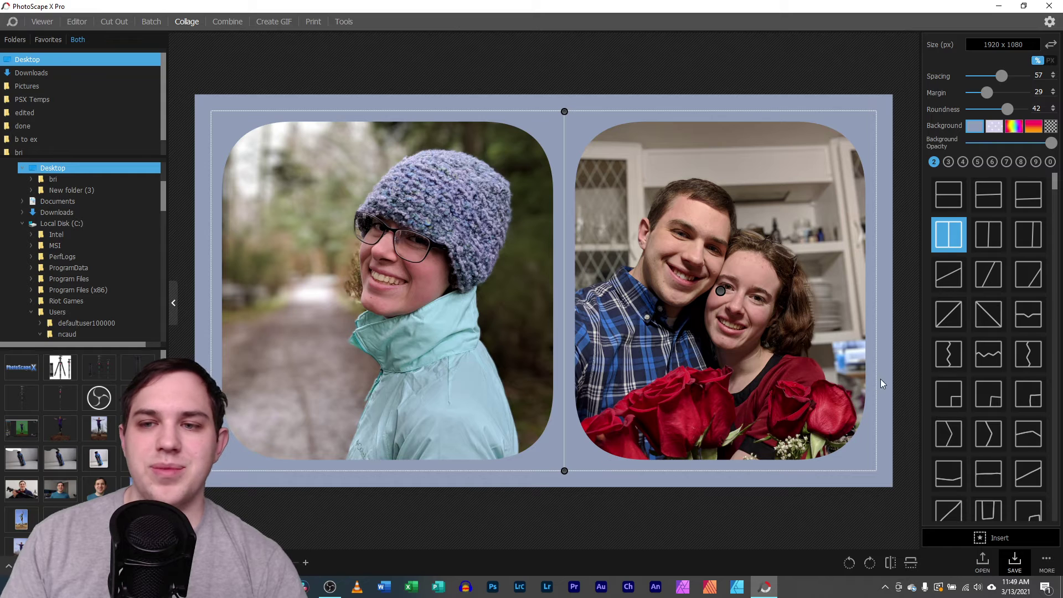
Try three-, six- and four-frame layouts, widening a slanted frame by dragging its divider
{"action": "scroll", "coordinate": [982, 367], "scroll_direction": "down", "scroll_amount": 3}
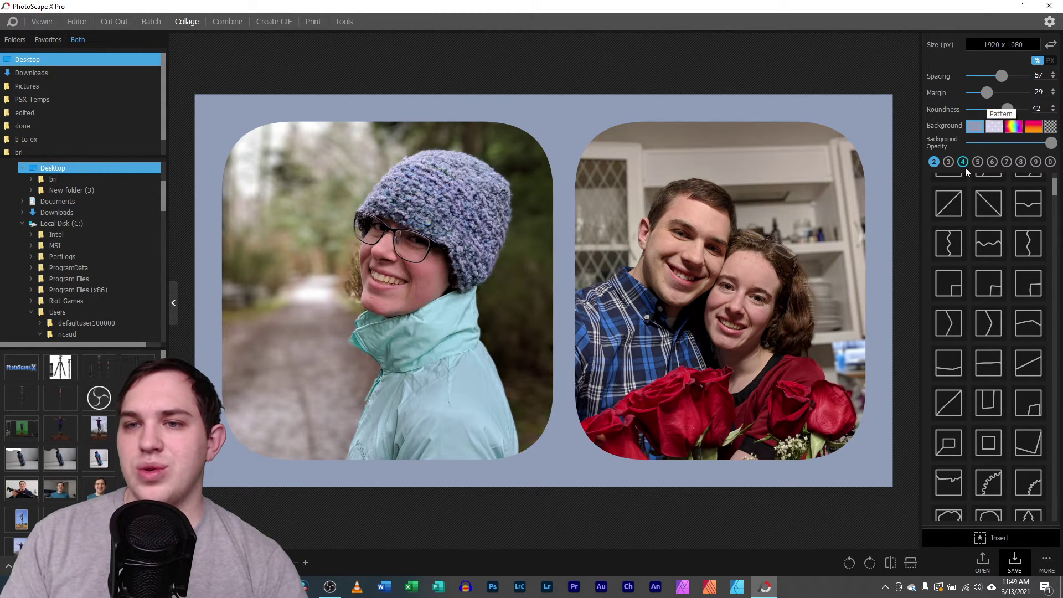
{"action": "left_click", "coordinate": [949, 163]}
{"action": "left_click", "coordinate": [990, 162]}
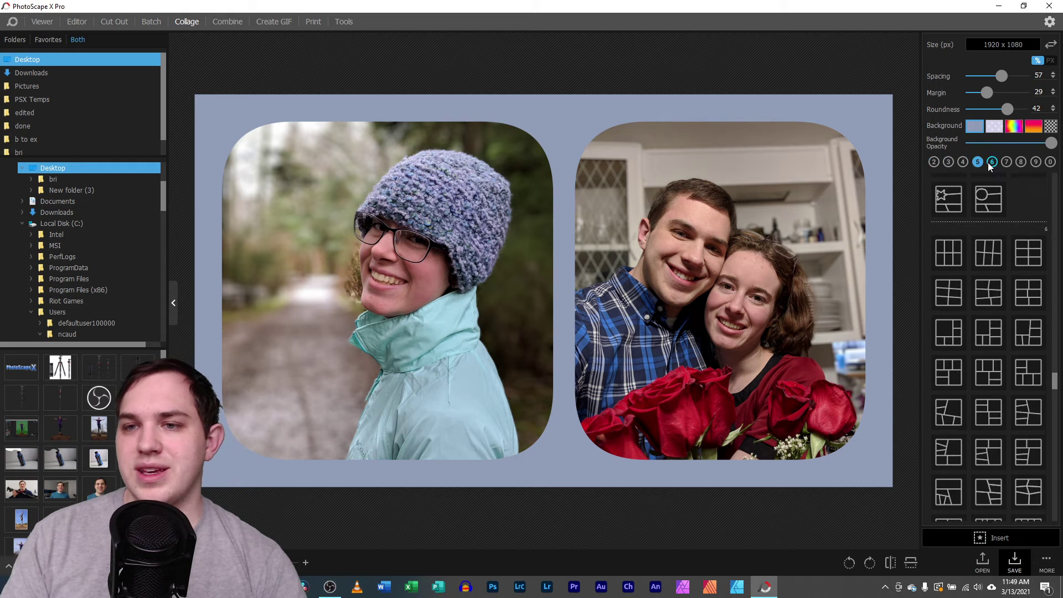
{"action": "left_click", "coordinate": [992, 245]}
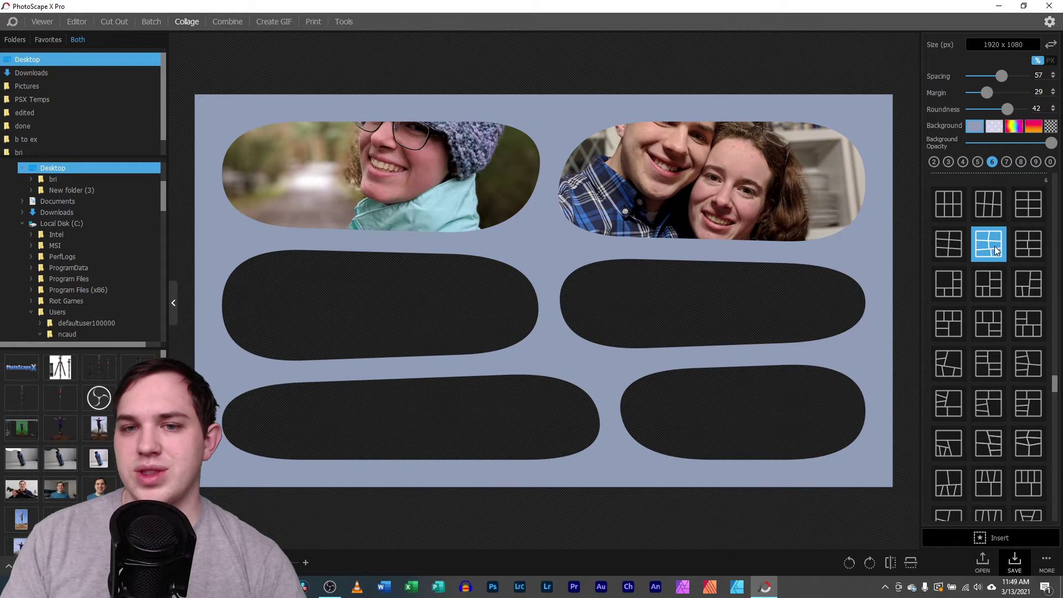
{"action": "left_click", "coordinate": [954, 208]}
{"action": "left_click", "coordinate": [965, 162]}
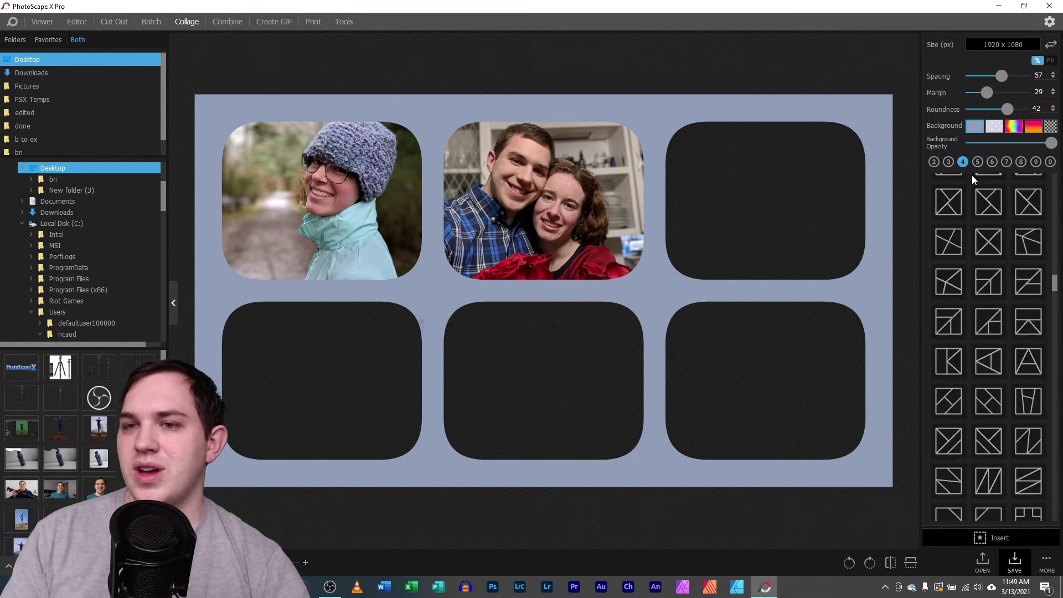
{"action": "left_click", "coordinate": [989, 241]}
{"action": "left_click", "coordinate": [993, 286]}
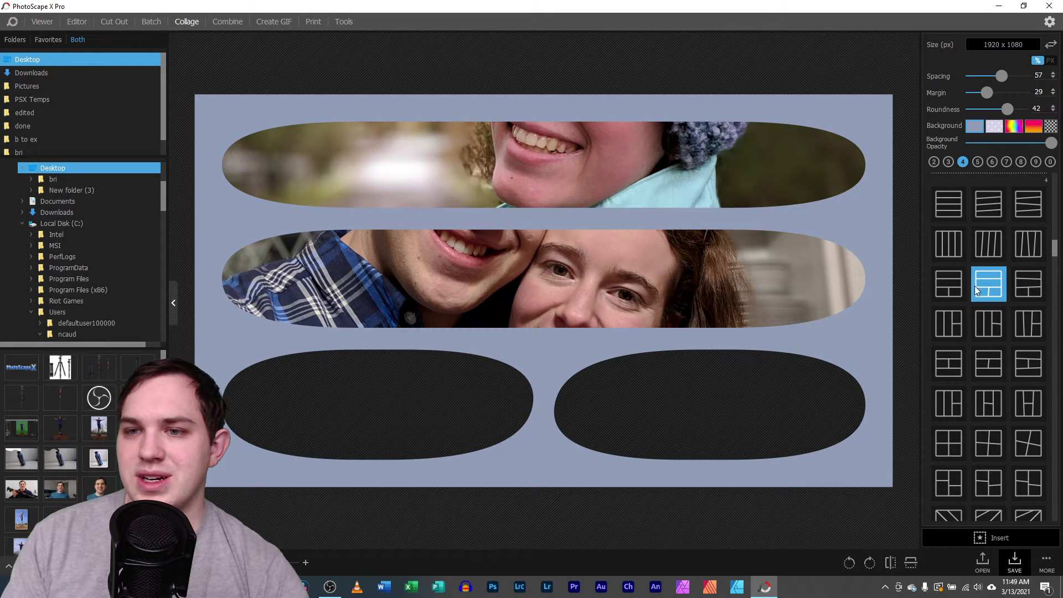
{"action": "left_click", "coordinate": [982, 245]}
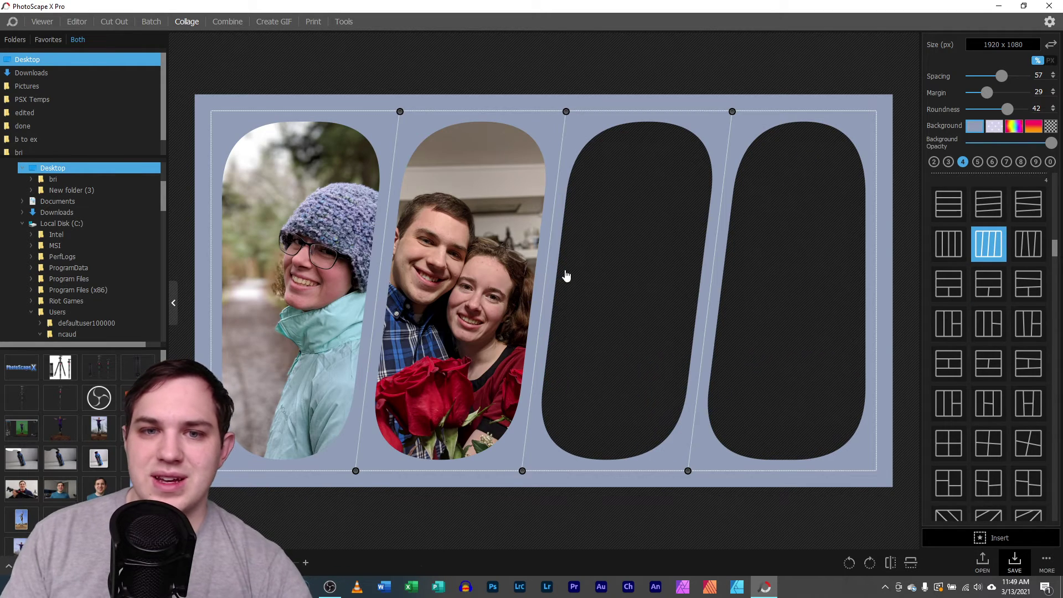
{"action": "left_click_drag", "start_coordinate": [547, 272], "coordinate": [582, 268]}
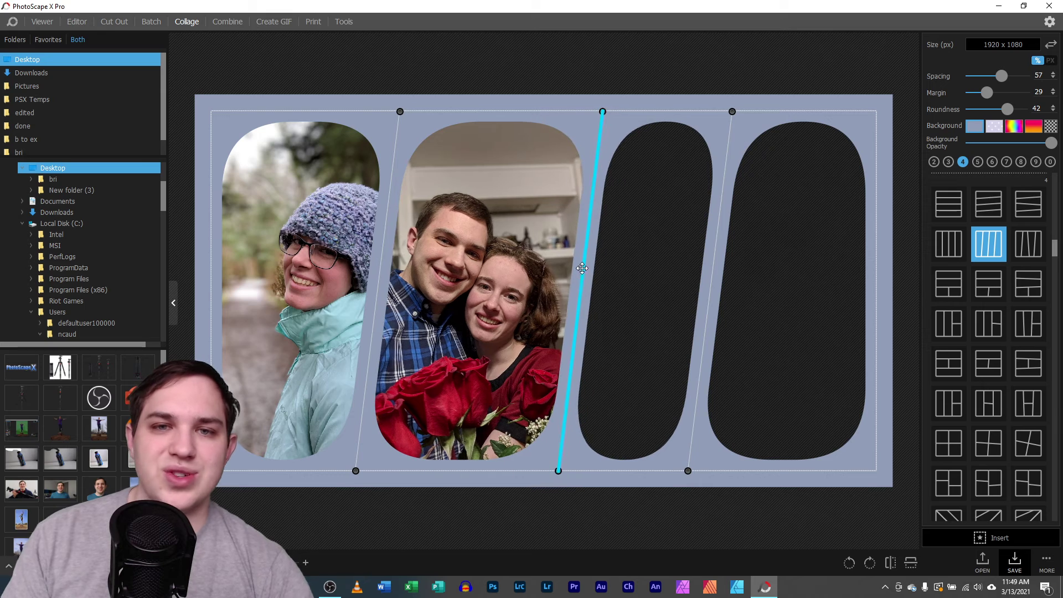
{"action": "left_click_drag", "start_coordinate": [603, 112], "coordinate": [694, 111]}
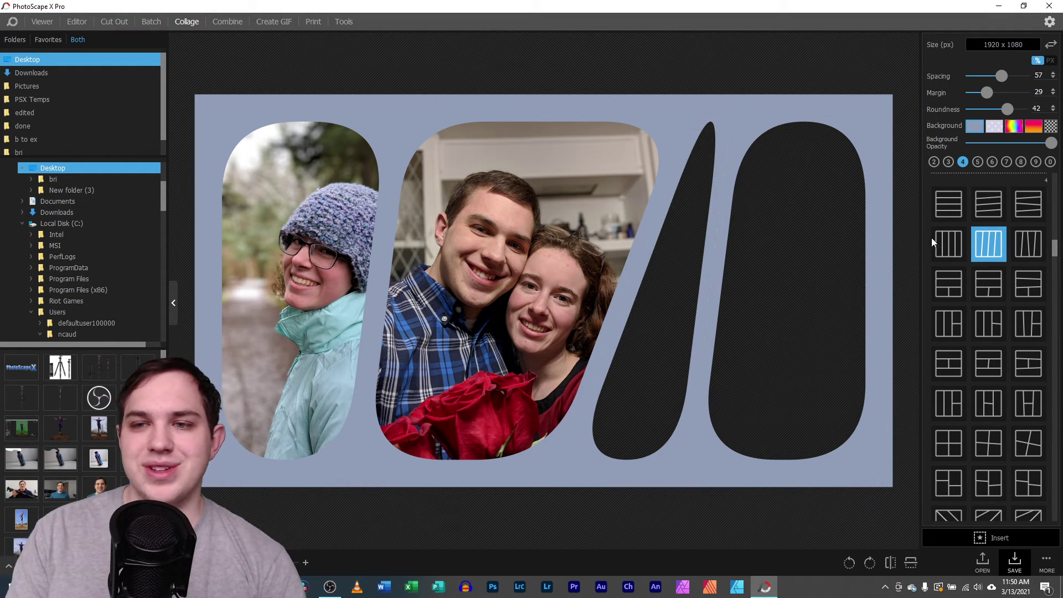
Try three-row, face-silhouette, wavy and two-row layouts, then settle on two side-by-side columns
{"action": "left_click", "coordinate": [952, 163]}
{"action": "left_click", "coordinate": [949, 211]}
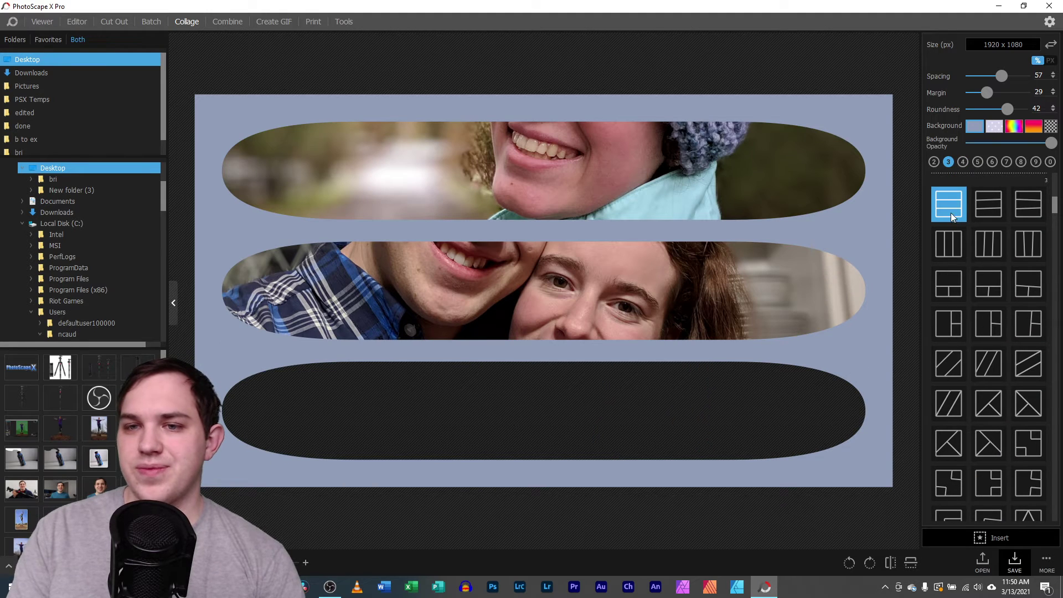
{"action": "scroll", "coordinate": [951, 244], "scroll_direction": "up", "scroll_amount": 3}
{"action": "left_click", "coordinate": [949, 281]}
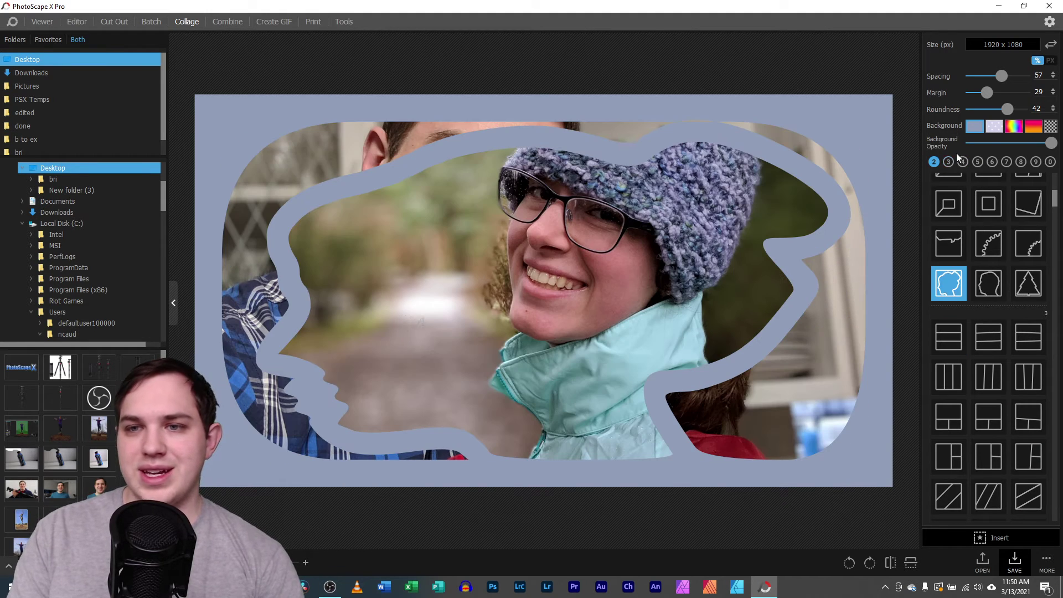
{"action": "scroll", "coordinate": [951, 260], "scroll_direction": "up", "scroll_amount": 3}
{"action": "left_click", "coordinate": [952, 265]}
{"action": "scroll", "coordinate": [1022, 216], "scroll_direction": "up", "scroll_amount": 2}
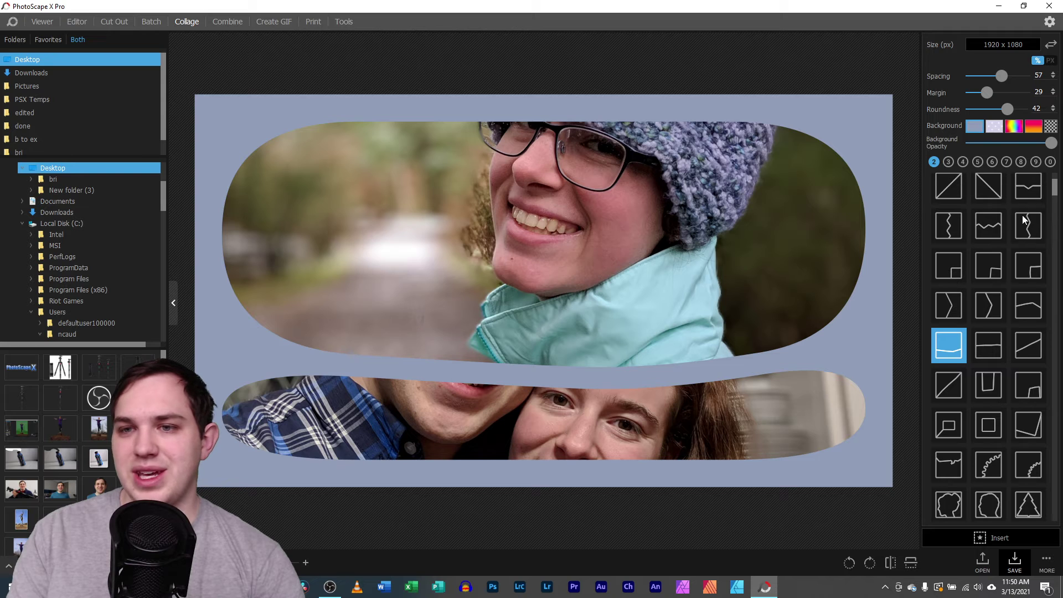
{"action": "scroll", "coordinate": [1055, 190], "scroll_direction": "up", "scroll_amount": 2}
{"action": "left_click", "coordinate": [959, 199]}
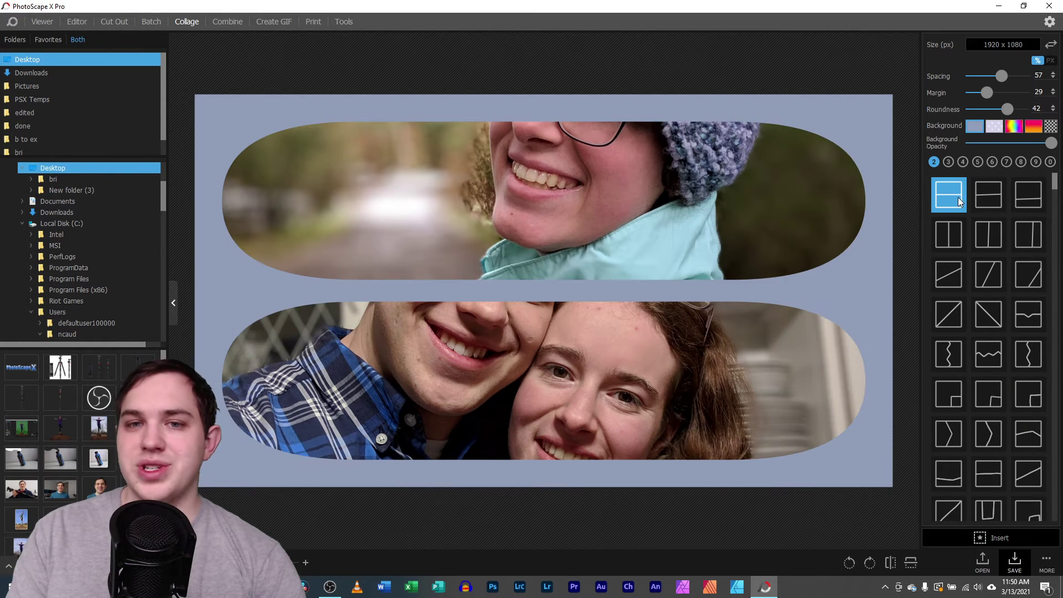
{"action": "left_click", "coordinate": [961, 228]}
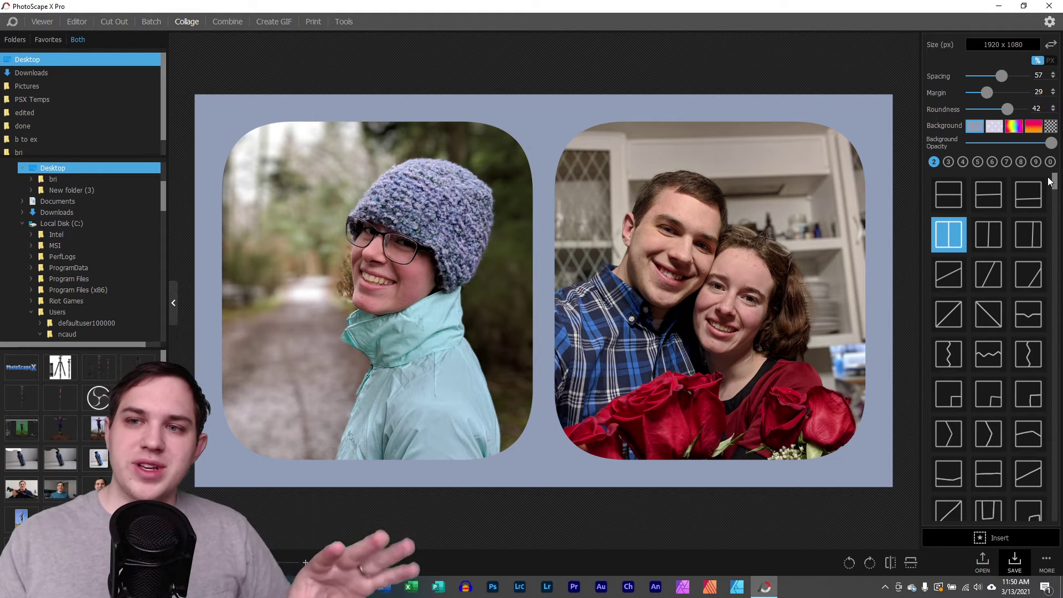
{"action": "mouse_move", "coordinate": [1054, 187]}
{"action": "left_mouse_down"}
{"action": "mouse_move", "coordinate": [1055, 501]}
{"action": "mouse_move", "coordinate": [1054, 182]}
{"action": "left_mouse_up"}
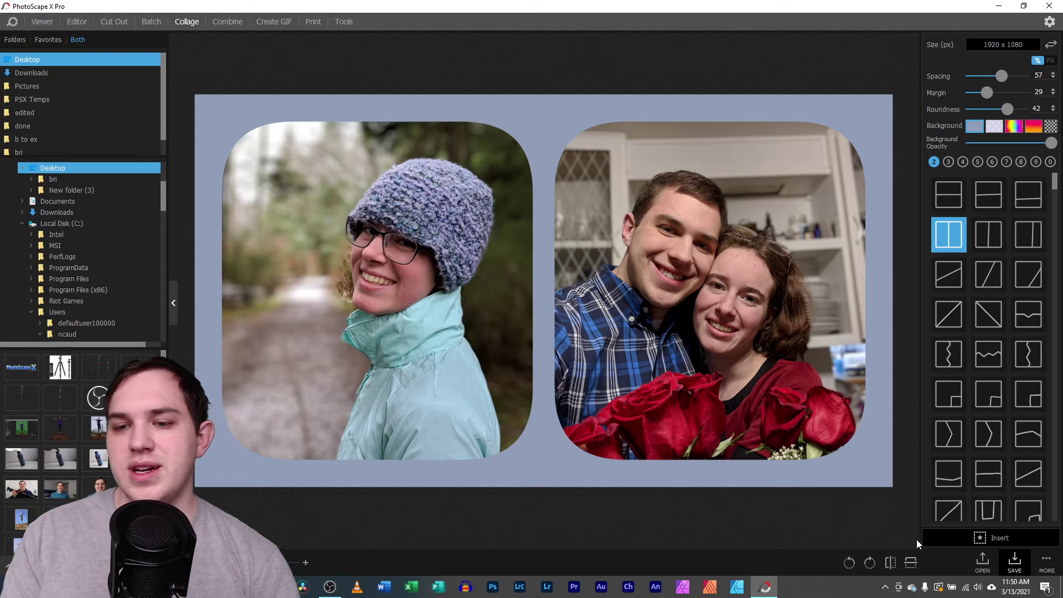
{"action": "left_click", "coordinate": [849, 562]}
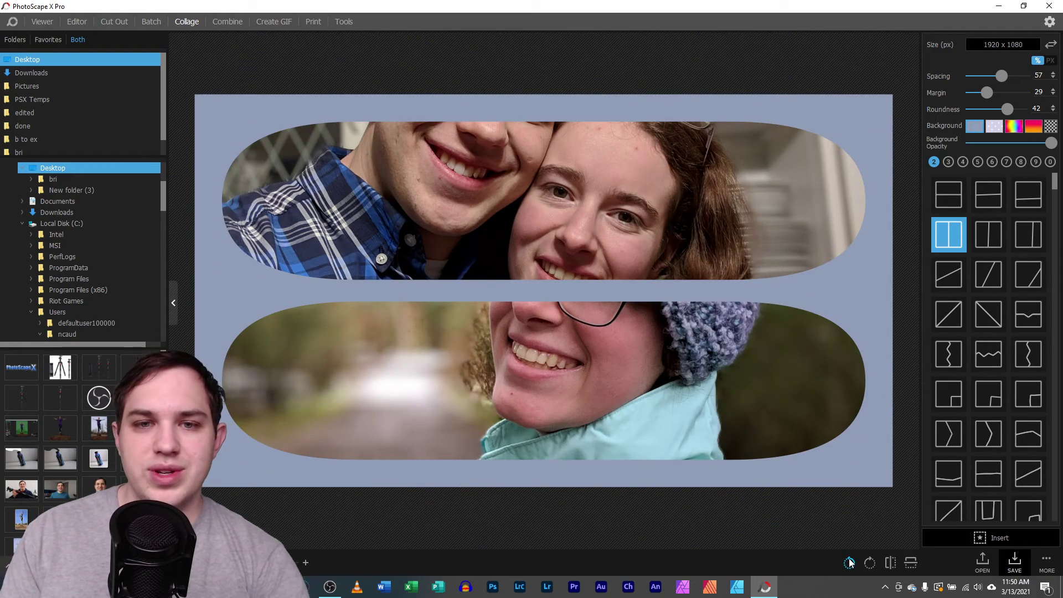
{"action": "left_click", "coordinate": [869, 564]}
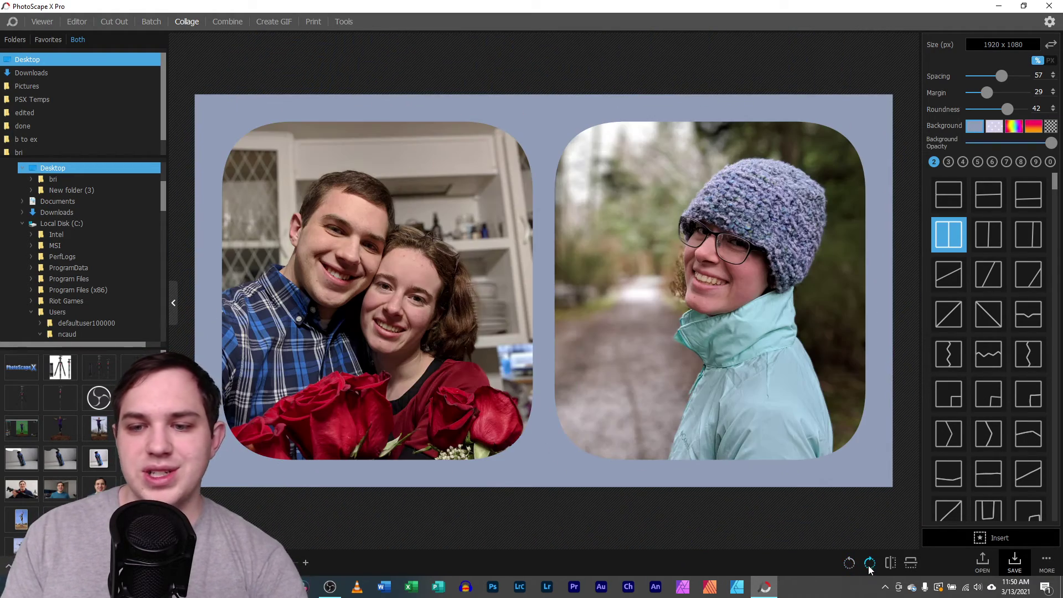
{"action": "left_click", "coordinate": [892, 564]}
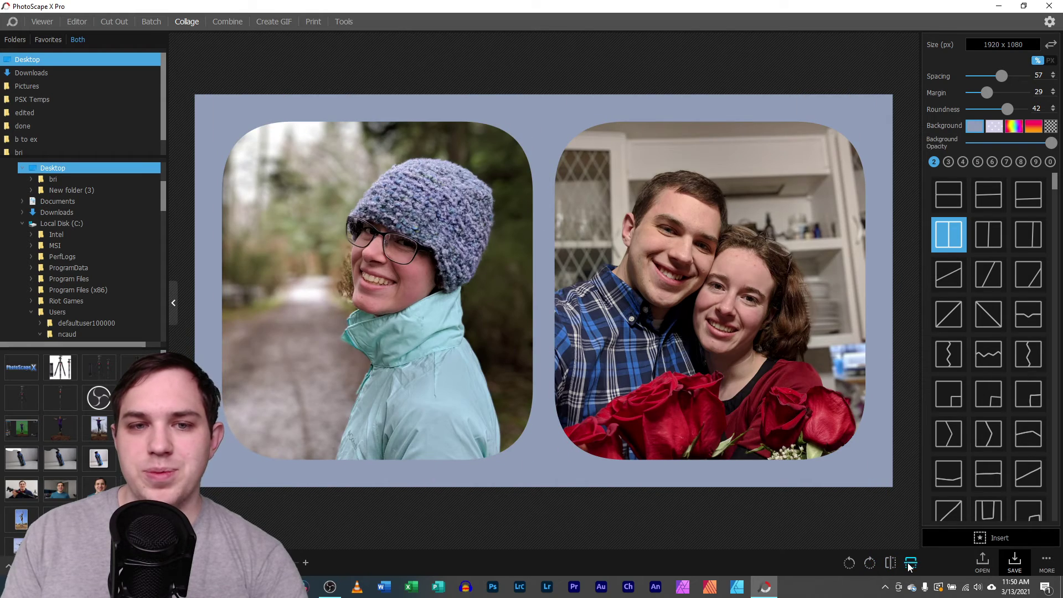
{"action": "left_click", "coordinate": [909, 565]}
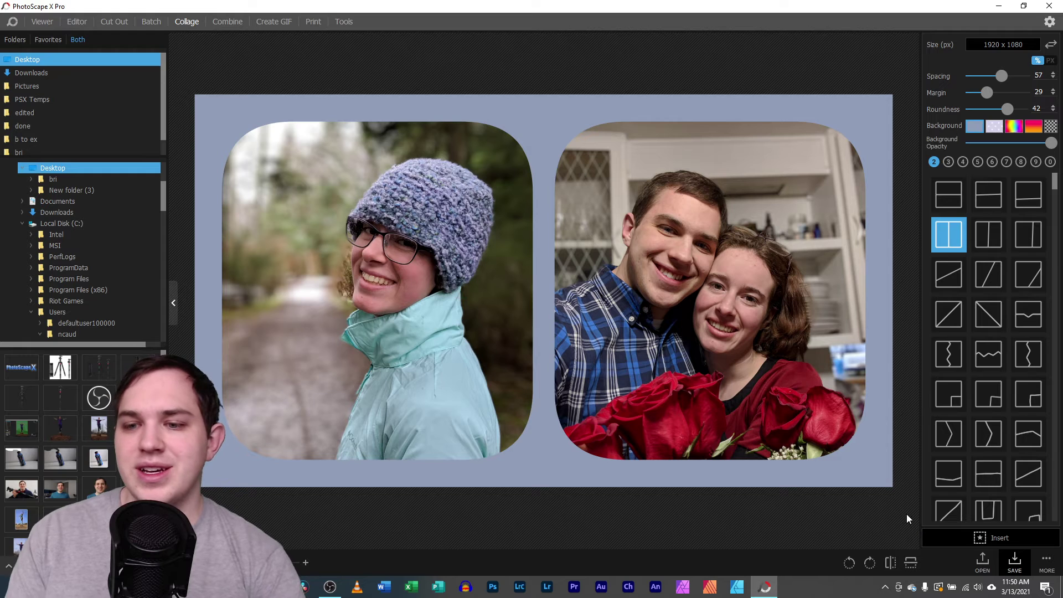
{"action": "left_click", "coordinate": [1052, 564]}
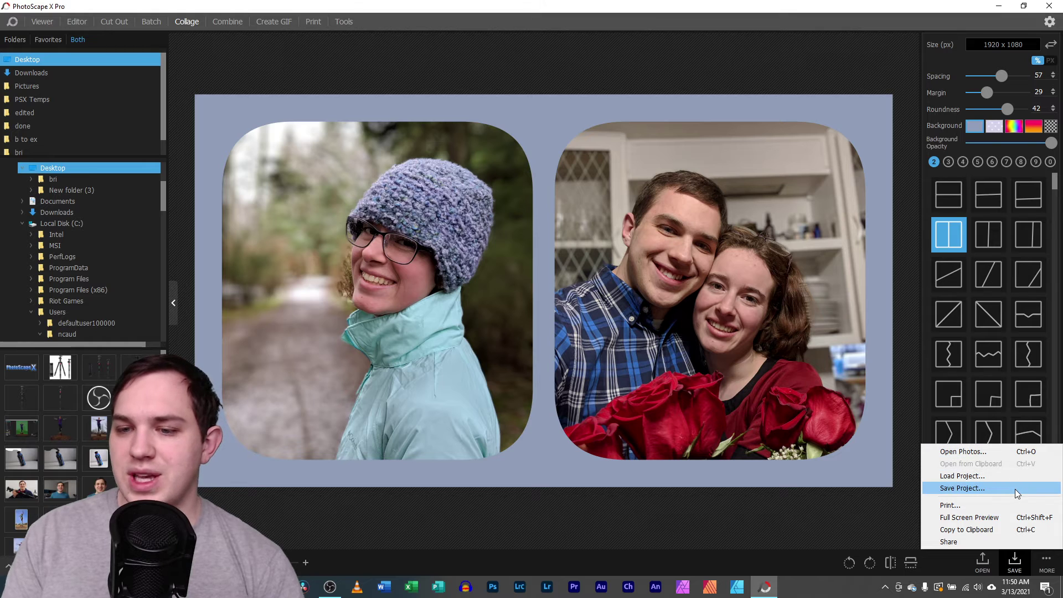
{"action": "left_click", "coordinate": [1015, 517]}
{"action": "left_click", "coordinate": [1050, 13]}
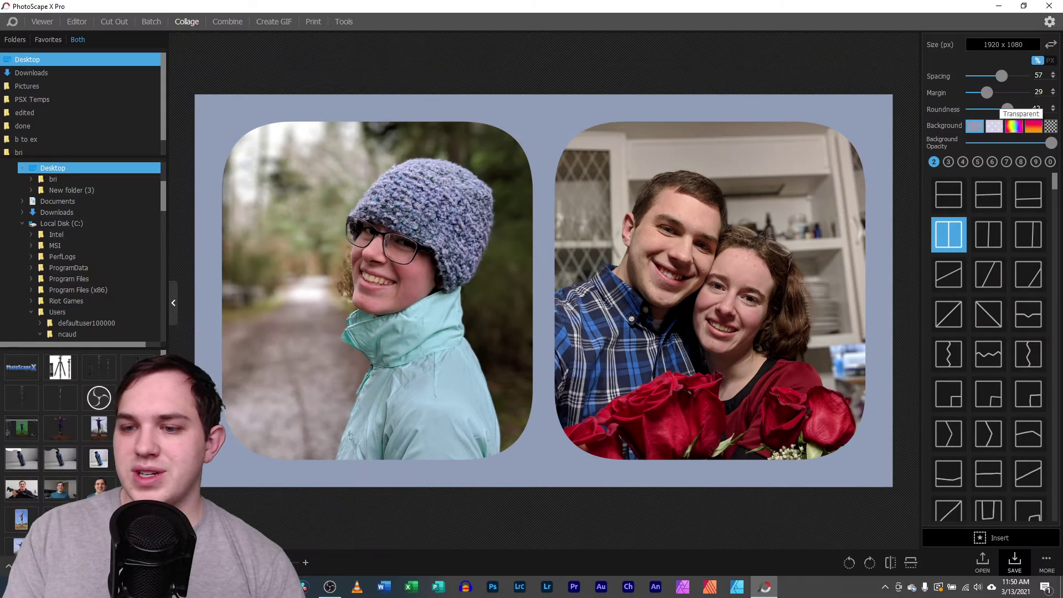
{"action": "left_click", "coordinate": [1046, 565]}
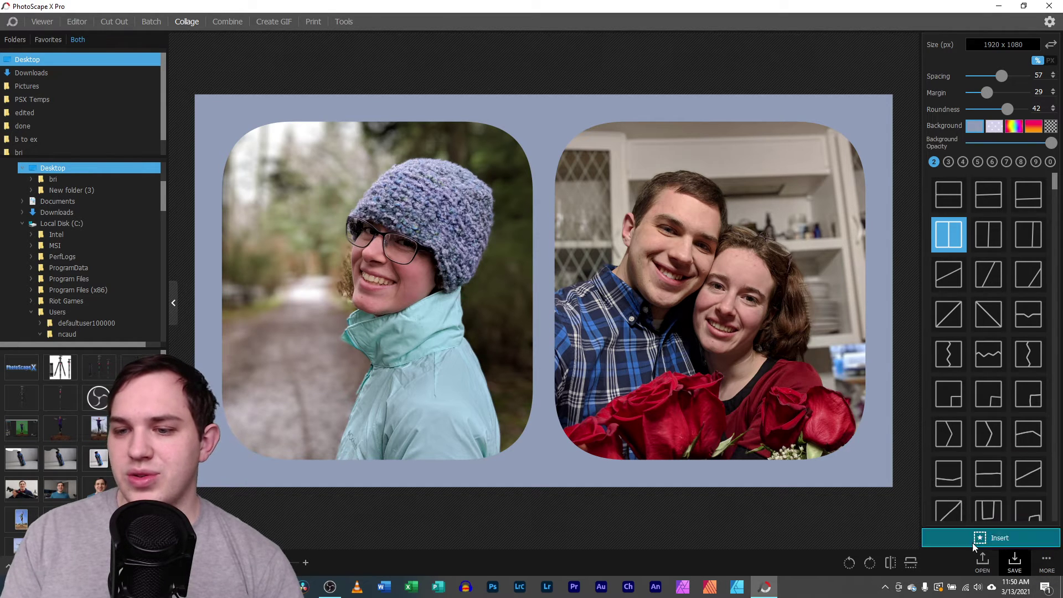
{"action": "left_click", "coordinate": [1018, 567]}
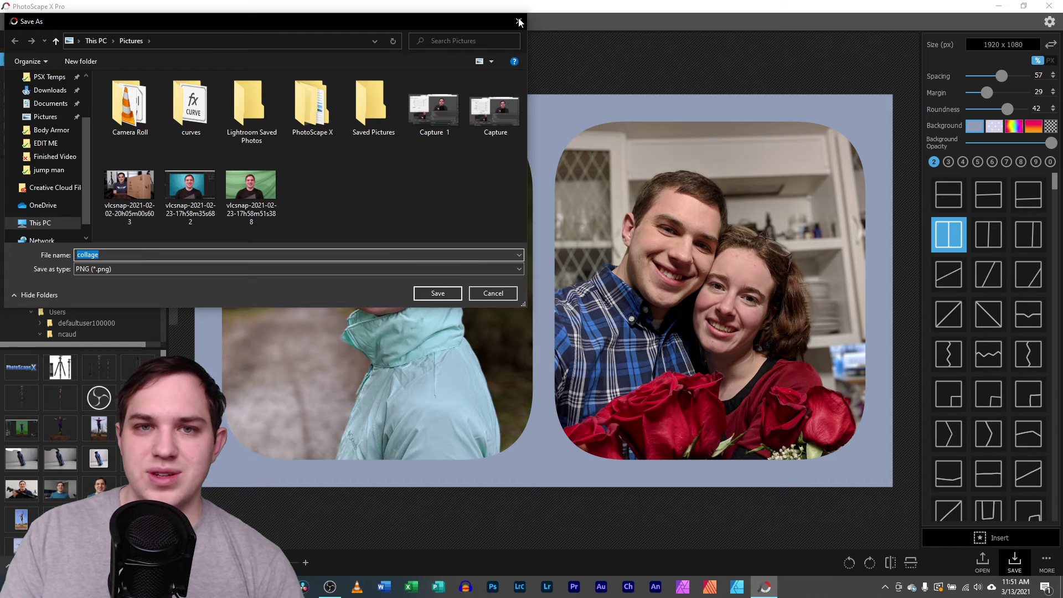
{"action": "key", "text": "Escape"}
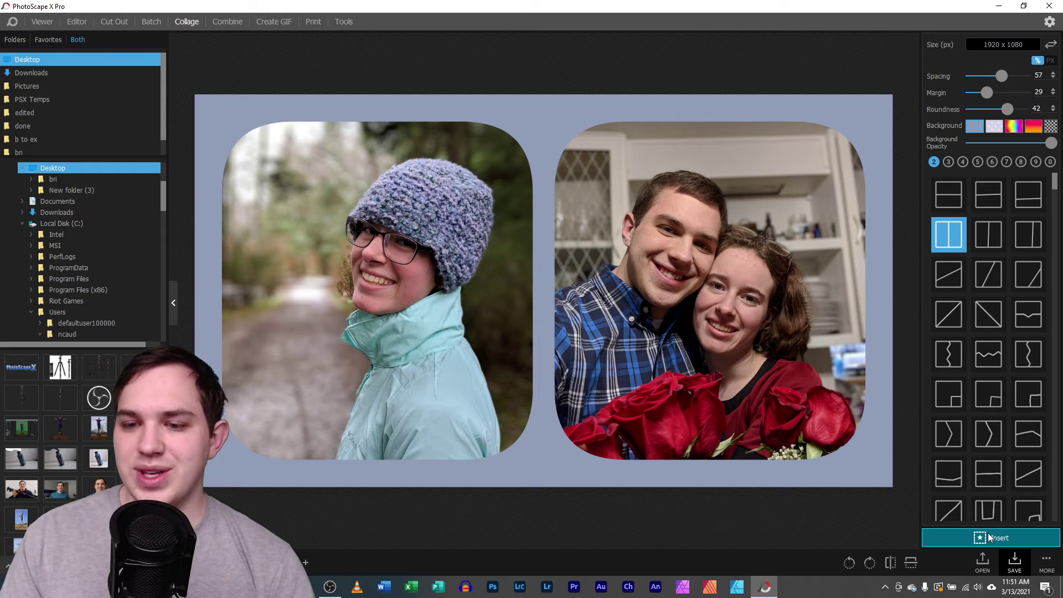
{"action": "left_click", "coordinate": [989, 538]}
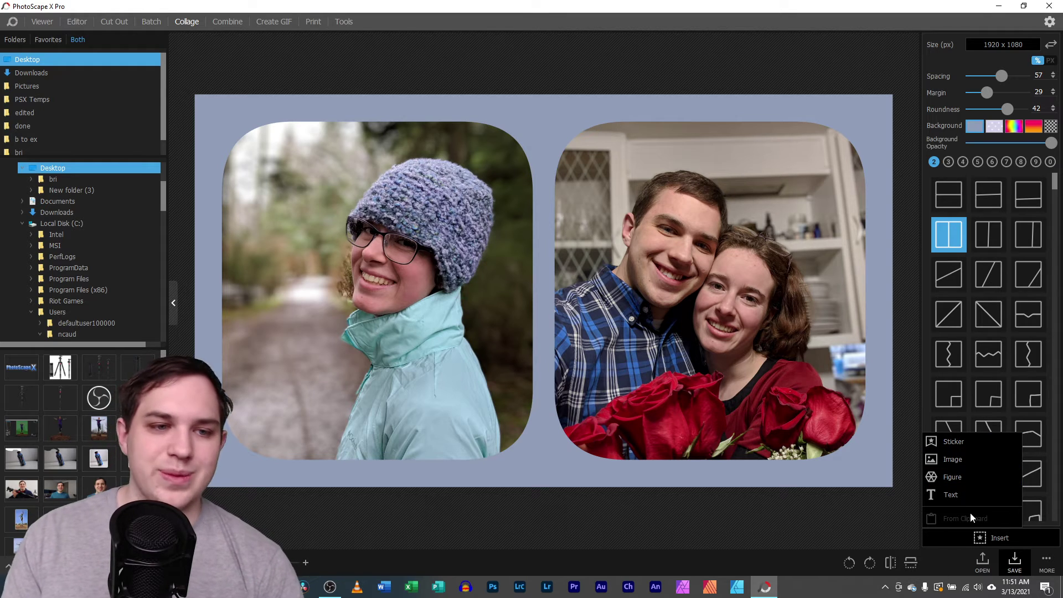
{"action": "left_click", "coordinate": [119, 467]}
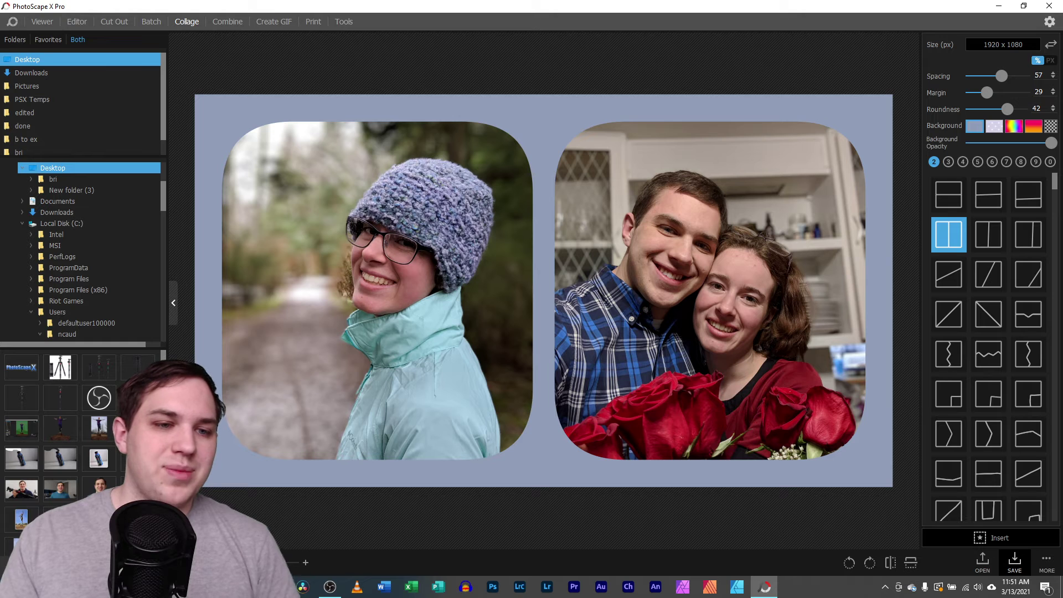
{"action": "left_click_drag", "start_coordinate": [119, 467], "coordinate": [76, 21]}
{"action": "right_click", "coordinate": [494, 343]}
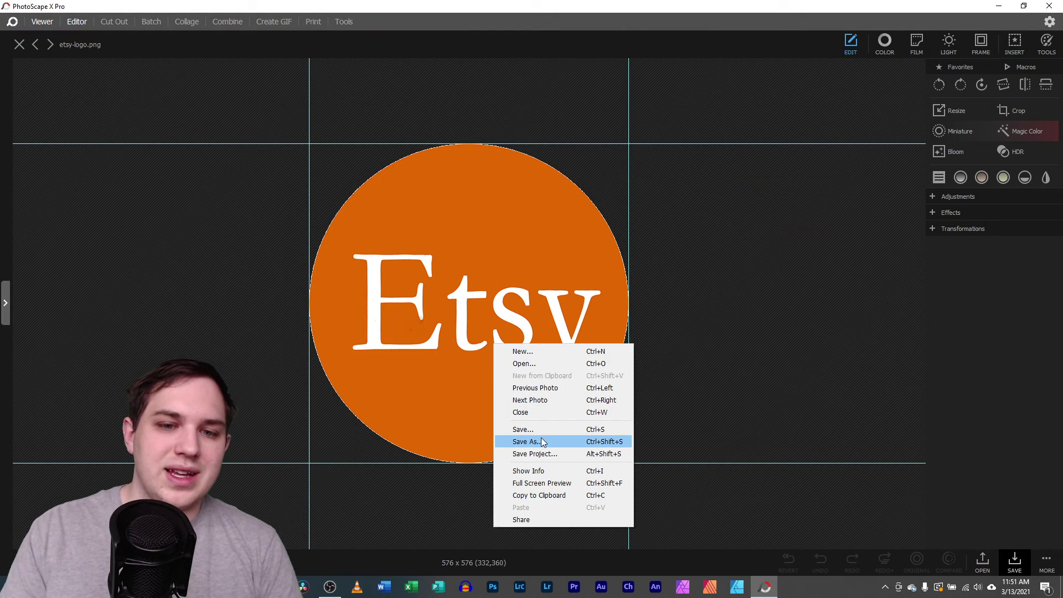
{"action": "left_click", "coordinate": [541, 498]}
{"action": "left_click", "coordinate": [115, 21]}
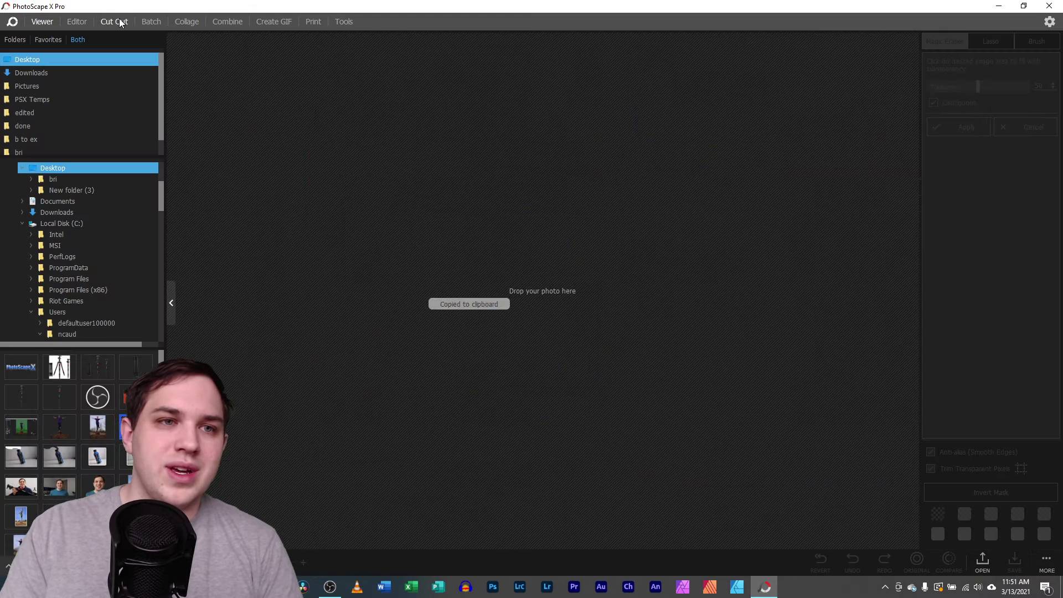
{"action": "left_click", "coordinate": [186, 21]}
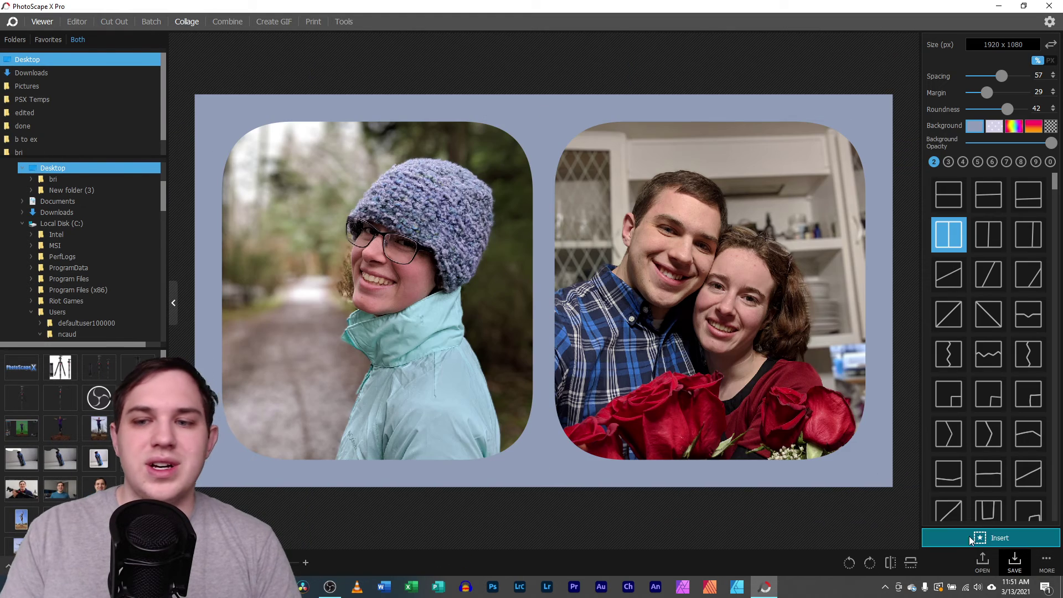
{"action": "left_click", "coordinate": [981, 537]}
{"action": "left_click", "coordinate": [967, 521]}
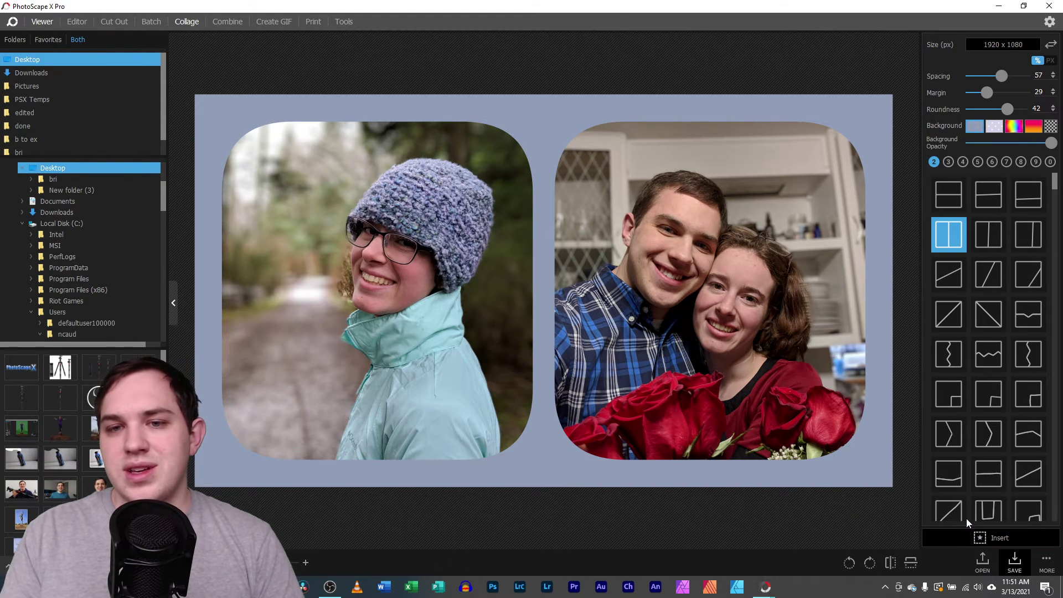
{"action": "left_click_drag", "start_coordinate": [604, 326], "coordinate": [313, 171]}
{"action": "scroll", "coordinate": [544, 291], "scroll_direction": "down", "scroll_amount": 2}
{"action": "scroll", "coordinate": [370, 222], "scroll_direction": "down", "scroll_amount": 1}
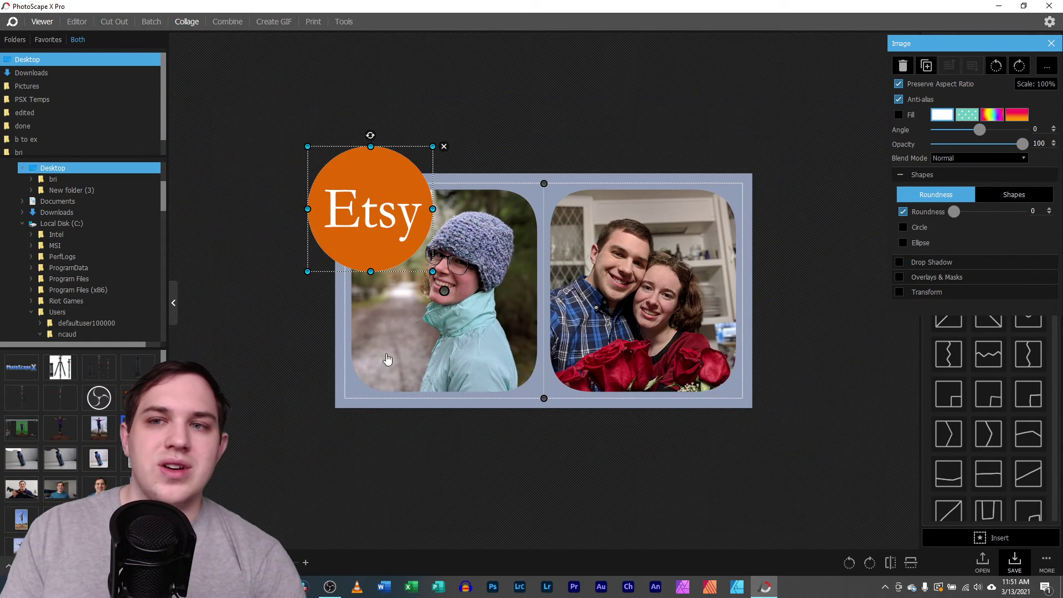
{"action": "left_click_drag", "start_coordinate": [370, 209], "coordinate": [392, 284]}
{"action": "left_click", "coordinate": [295, 303]}
{"action": "left_click", "coordinate": [456, 195]}
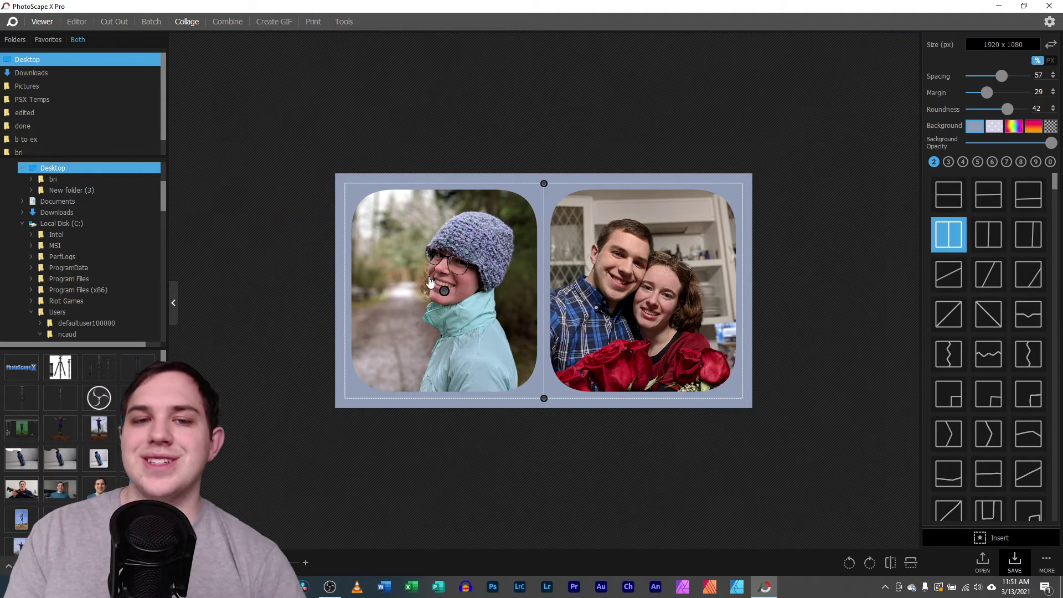
{"action": "scroll", "coordinate": [544, 291], "scroll_direction": "up", "scroll_amount": 3}
{"action": "scroll", "coordinate": [544, 291], "scroll_direction": "down", "scroll_amount": 3}
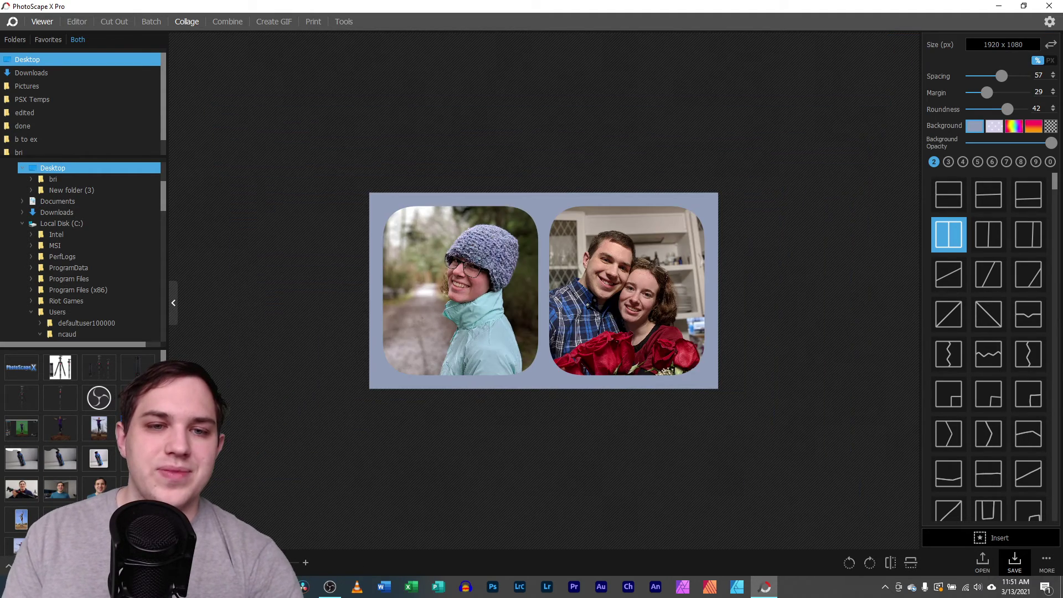
{"action": "scroll", "coordinate": [544, 291], "scroll_direction": "up", "scroll_amount": 3}
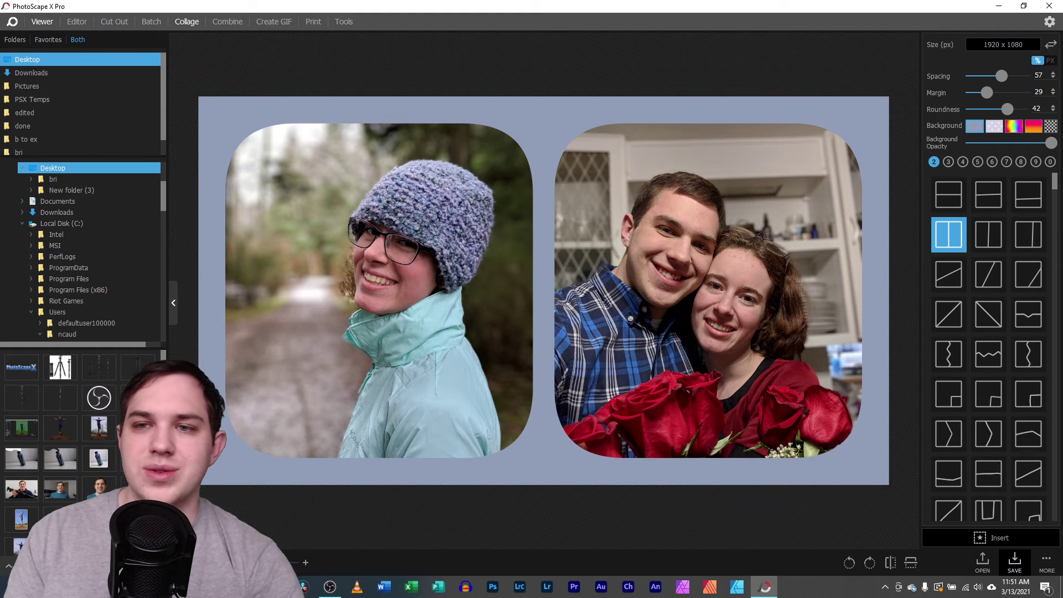
Open the sticker picker and browse the yellow emoji and cartoon face sticker sets
{"action": "left_click", "coordinate": [997, 538]}
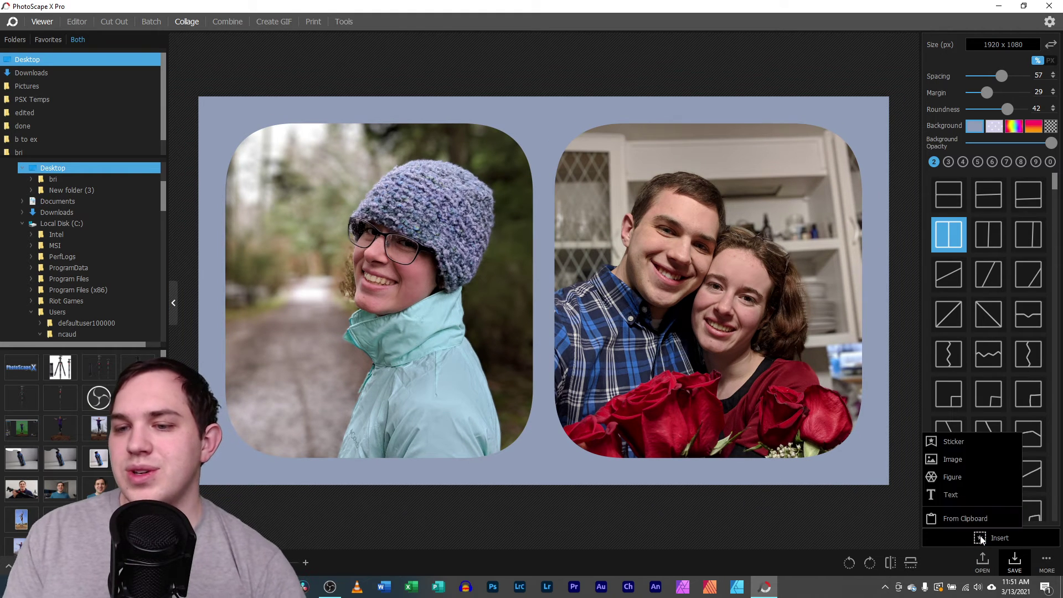
{"action": "left_click", "coordinate": [982, 442]}
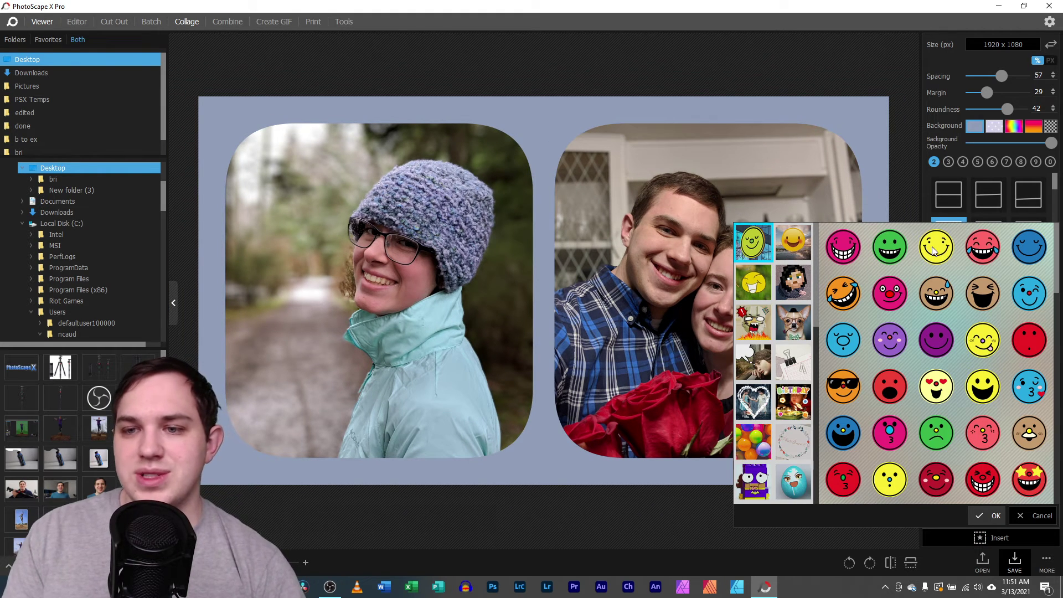
{"action": "scroll", "coordinate": [978, 407], "scroll_direction": "down", "scroll_amount": 4}
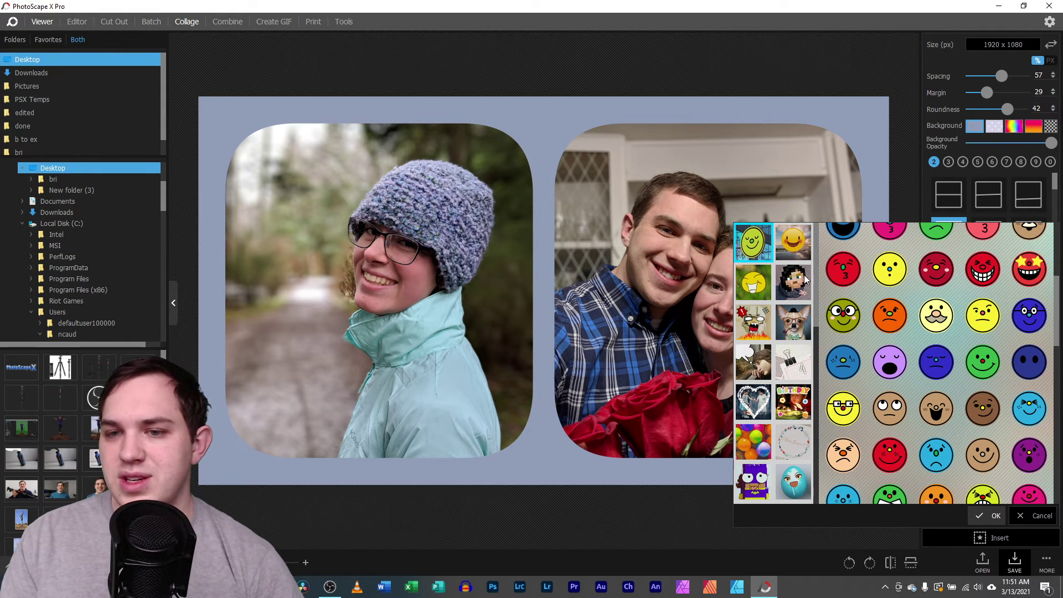
{"action": "scroll", "coordinate": [1022, 394], "scroll_direction": "down", "scroll_amount": 2}
{"action": "left_click", "coordinate": [800, 237]}
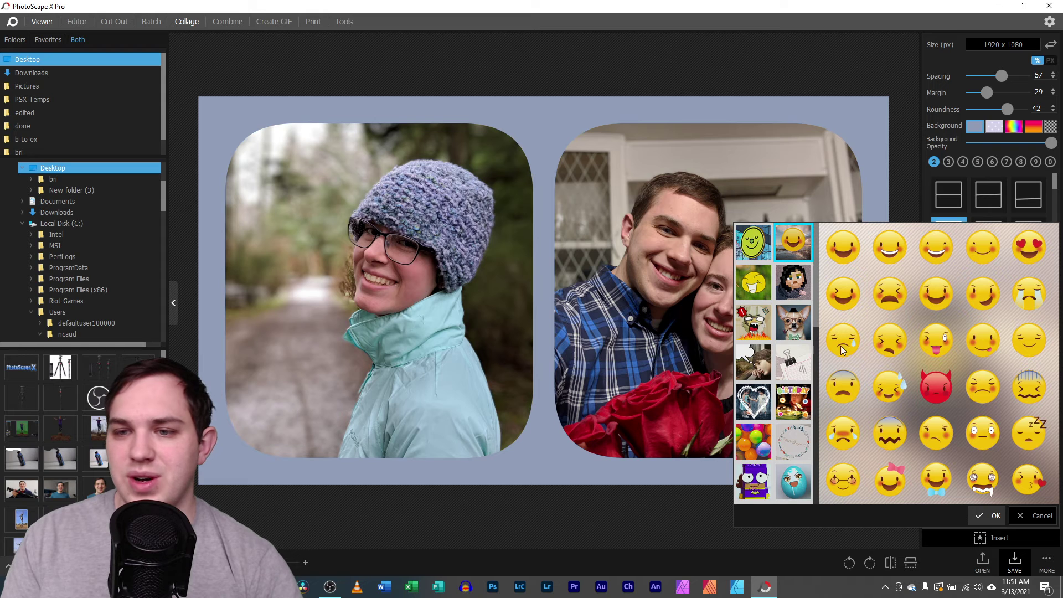
{"action": "left_click", "coordinate": [754, 282]}
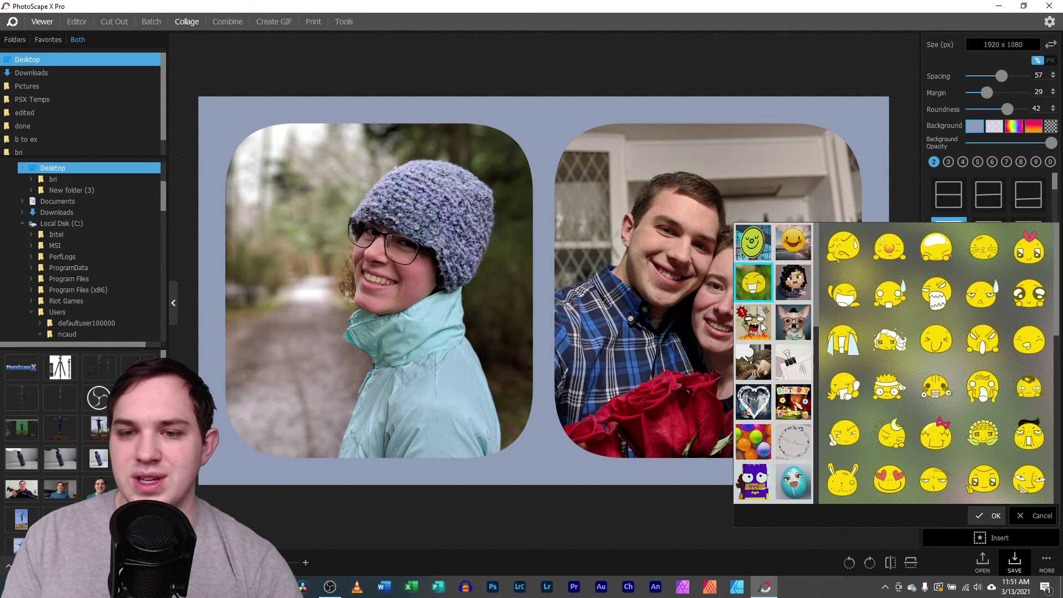
{"action": "left_click", "coordinate": [764, 450]}
Insert the white LOVE sticker from the love set and place it atop the right photo
{"action": "left_click", "coordinate": [793, 443]}
{"action": "left_click", "coordinate": [794, 404]}
{"action": "left_click", "coordinate": [798, 365]}
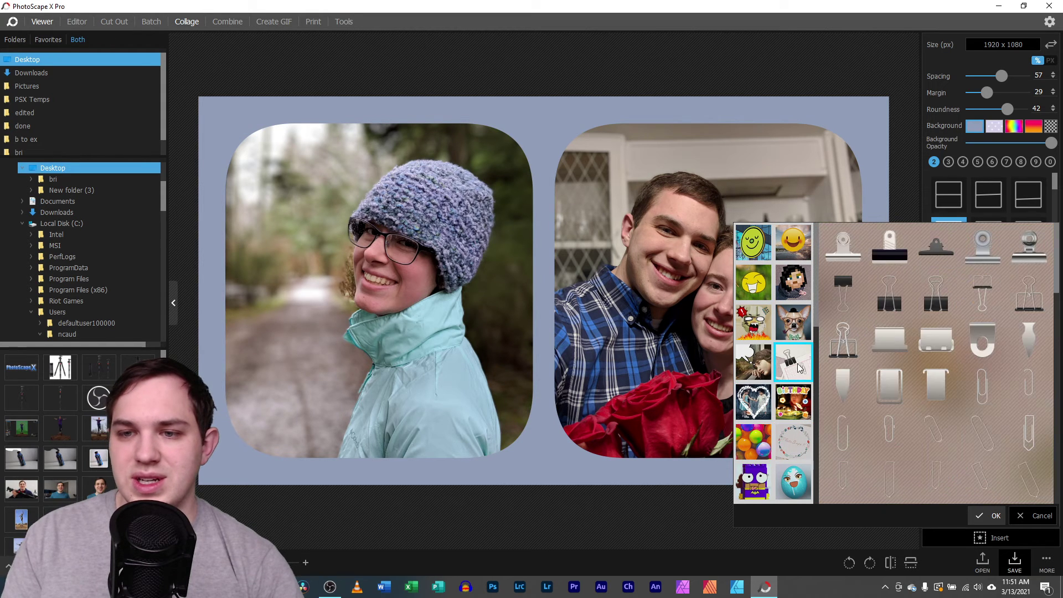
{"action": "left_click", "coordinate": [754, 402]}
{"action": "left_click", "coordinate": [1025, 292]}
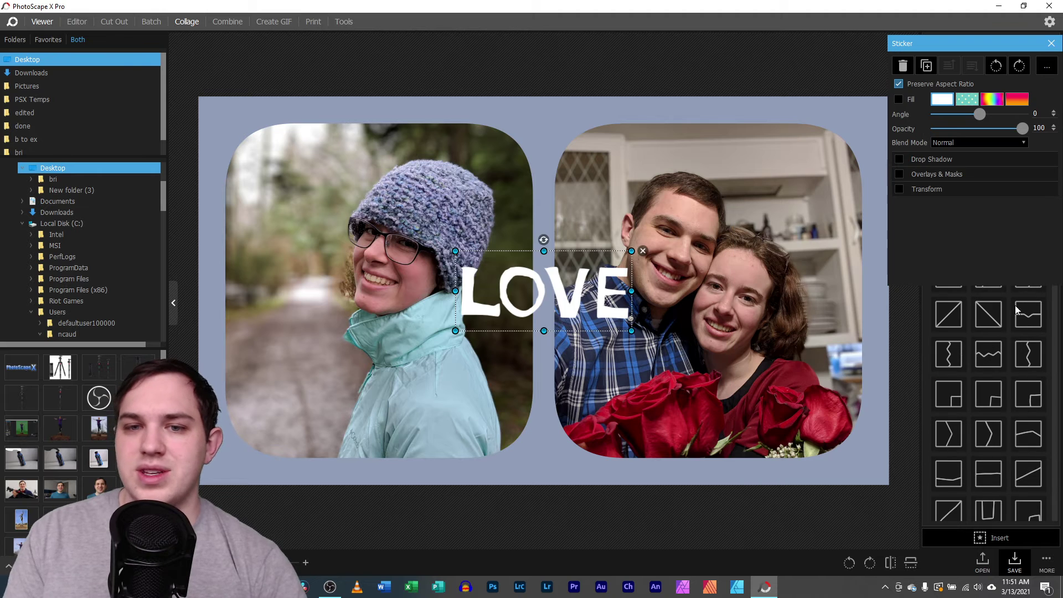
{"action": "left_click_drag", "start_coordinate": [559, 298], "coordinate": [656, 140]}
{"action": "left_click", "coordinate": [571, 487]}
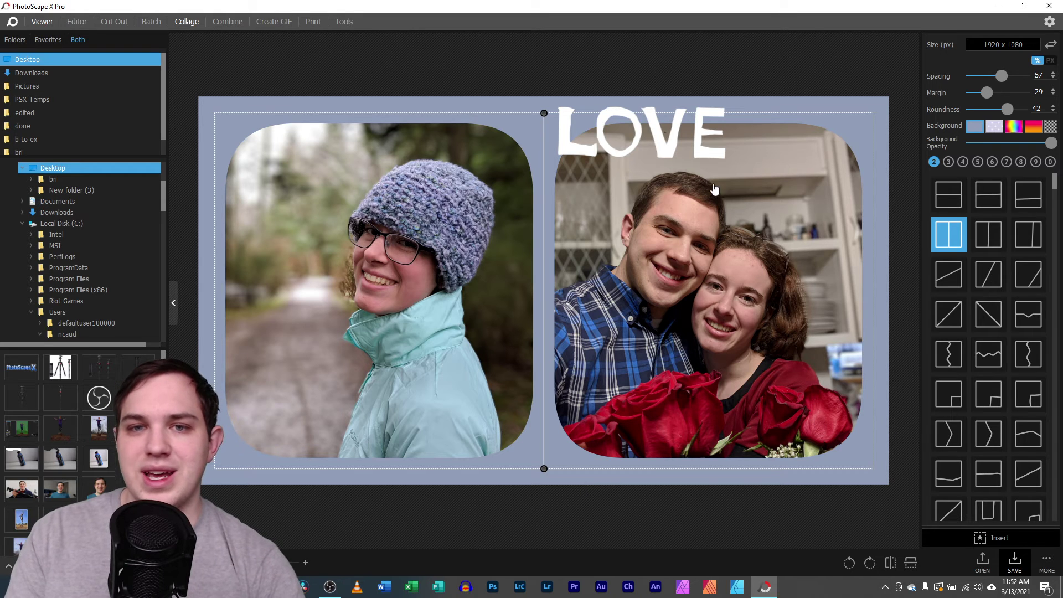
Insert the jumping-person photo from the Desktop and drag it toward the lower left
{"action": "left_click", "coordinate": [973, 542]}
{"action": "left_click", "coordinate": [969, 455]}
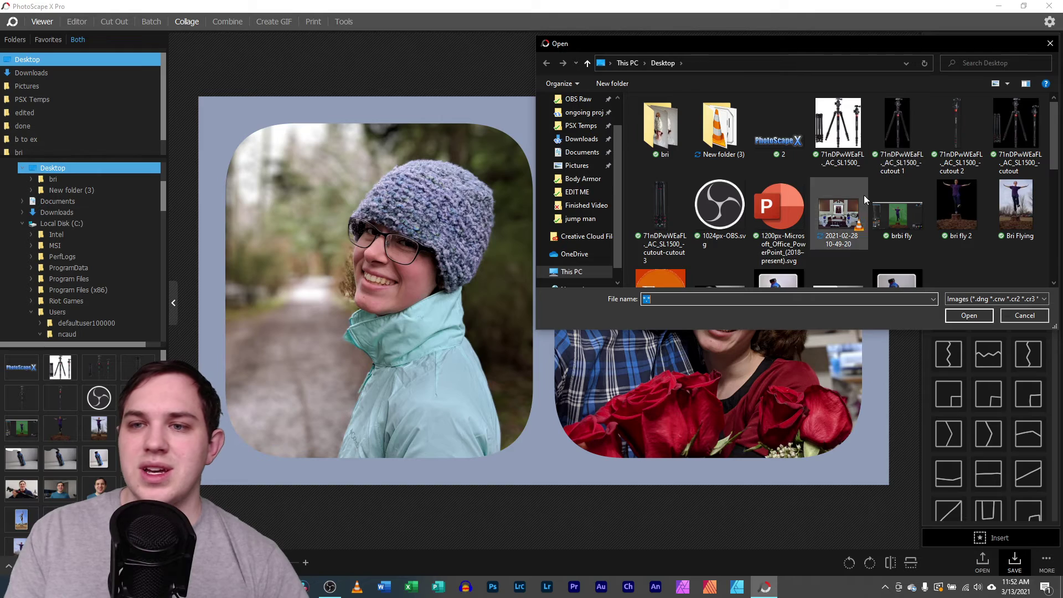
{"action": "double_click", "coordinate": [1019, 206]}
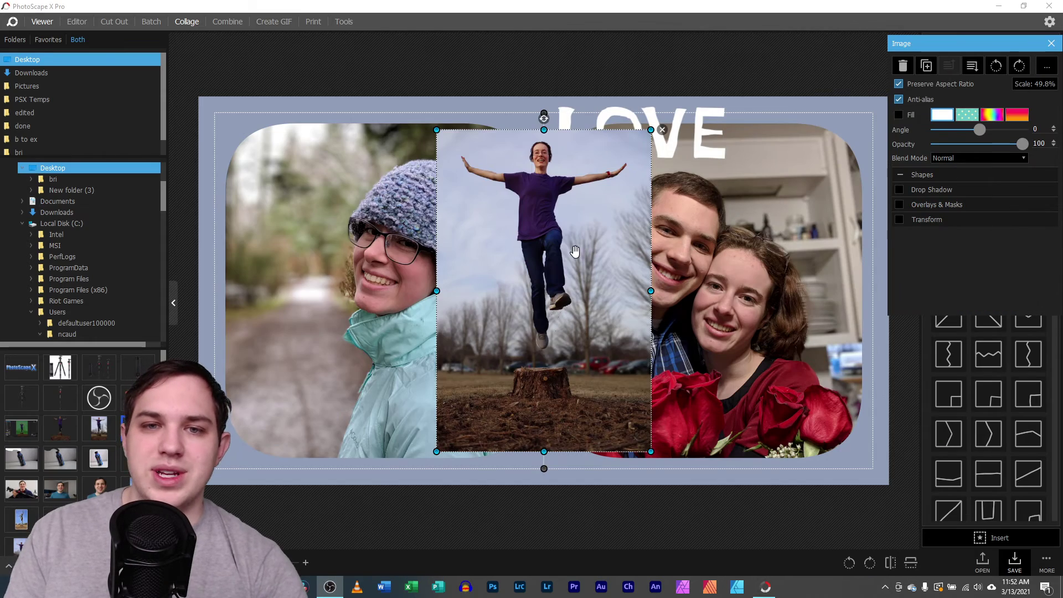
{"action": "left_click_drag", "start_coordinate": [643, 148], "coordinate": [347, 341]}
{"action": "left_click", "coordinate": [401, 521]}
{"action": "left_click_drag", "start_coordinate": [269, 399], "coordinate": [257, 453]}
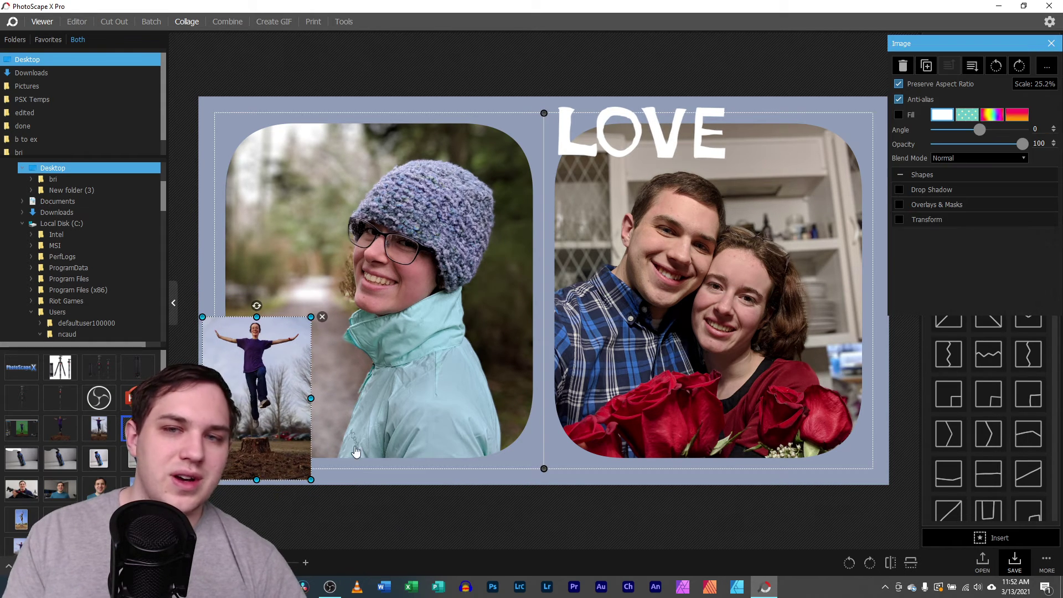
Change the small photo's stacking order, nudge LOVE right, and settle the photo lower-left
{"action": "left_click", "coordinate": [972, 66]}
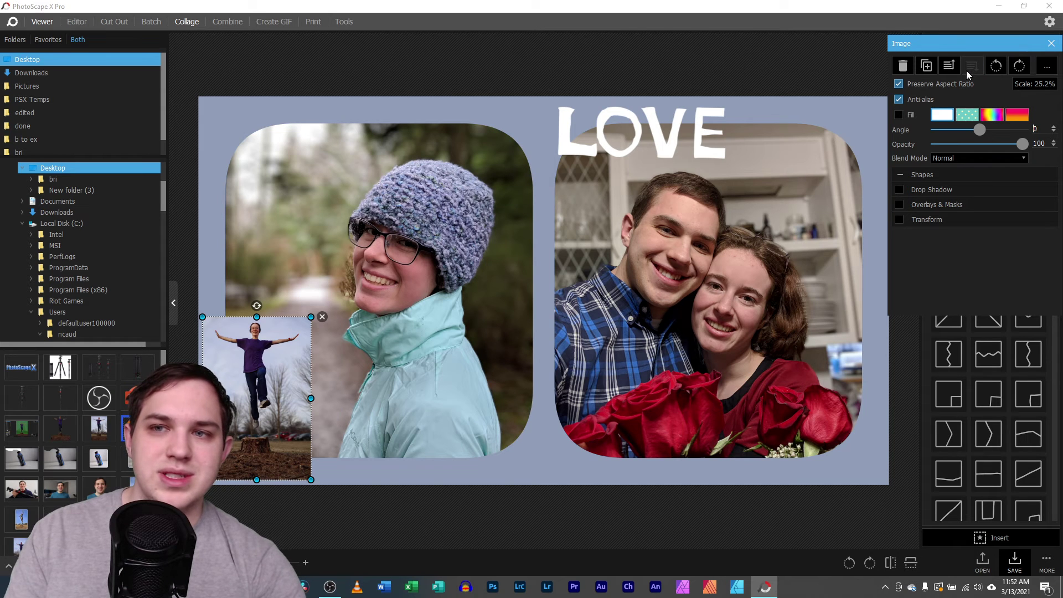
{"action": "left_click", "coordinate": [948, 68]}
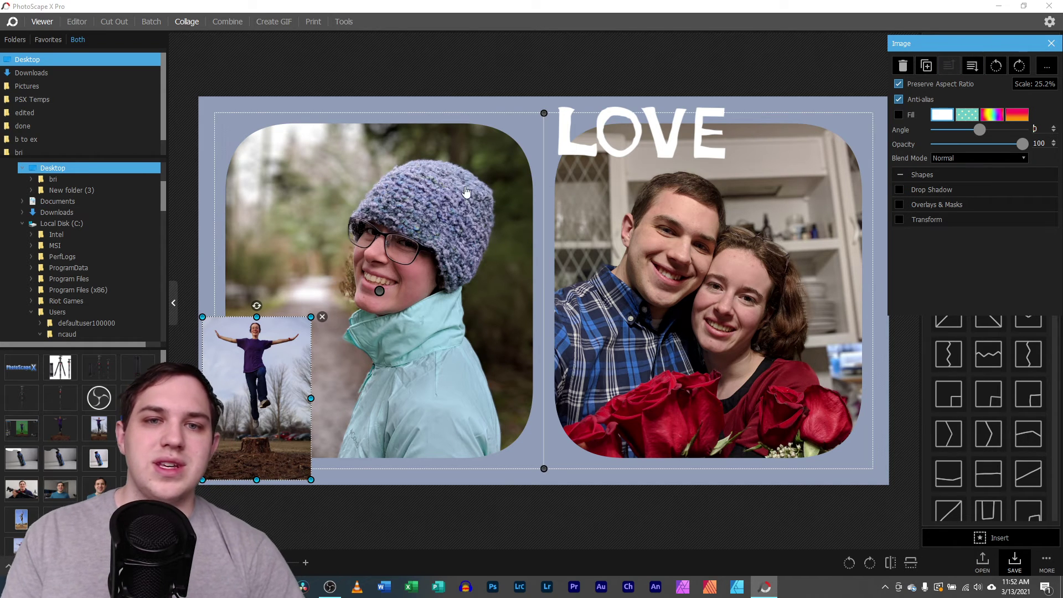
{"action": "left_click_drag", "start_coordinate": [244, 378], "coordinate": [553, 193]}
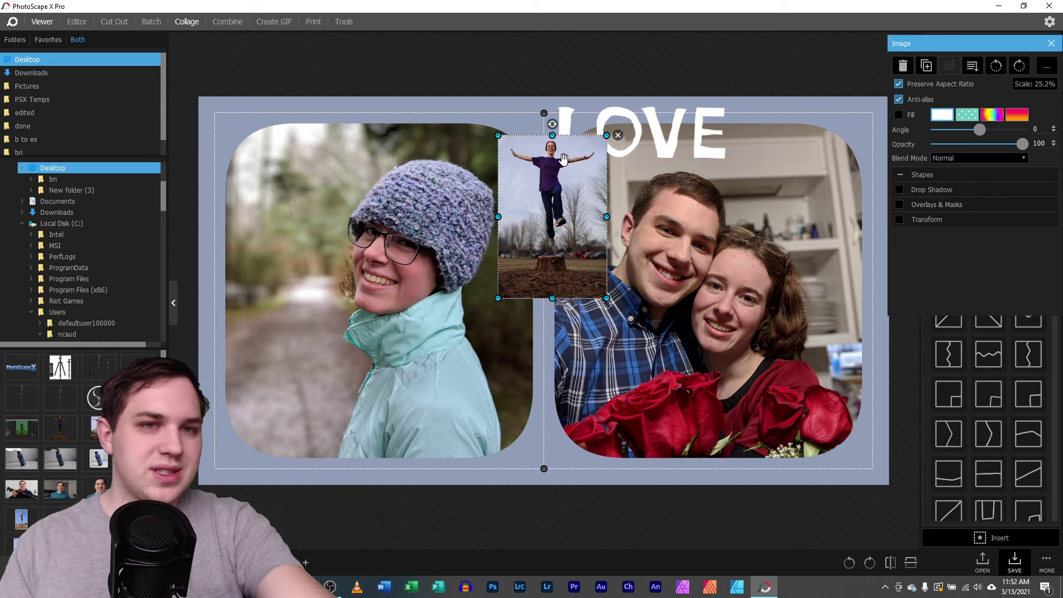
{"action": "left_click_drag", "start_coordinate": [550, 177], "coordinate": [567, 152]}
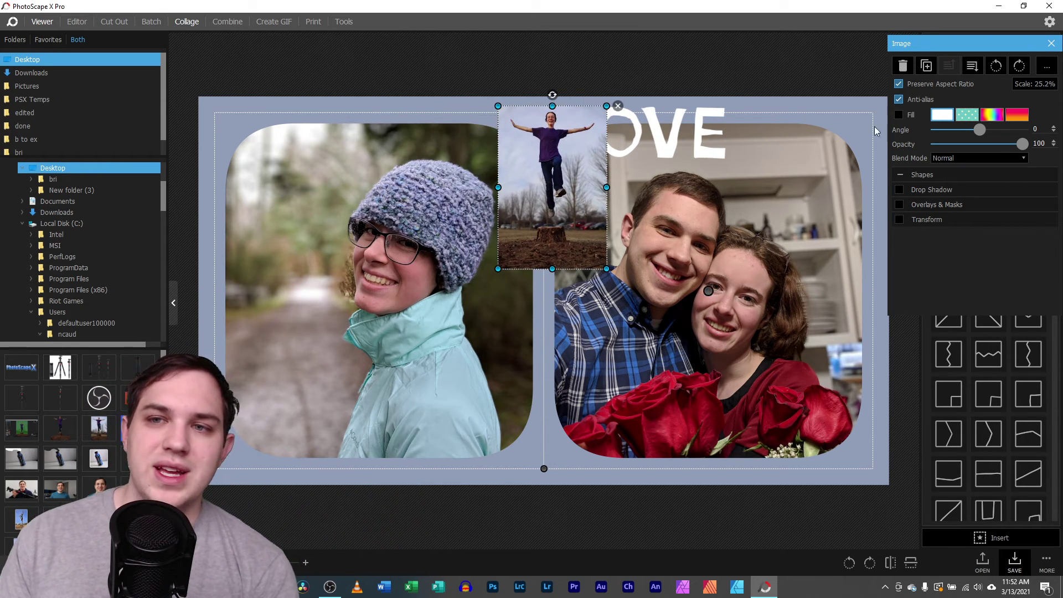
{"action": "left_click_drag", "start_coordinate": [635, 139], "coordinate": [644, 140]}
{"action": "left_click_drag", "start_coordinate": [554, 191], "coordinate": [287, 382]}
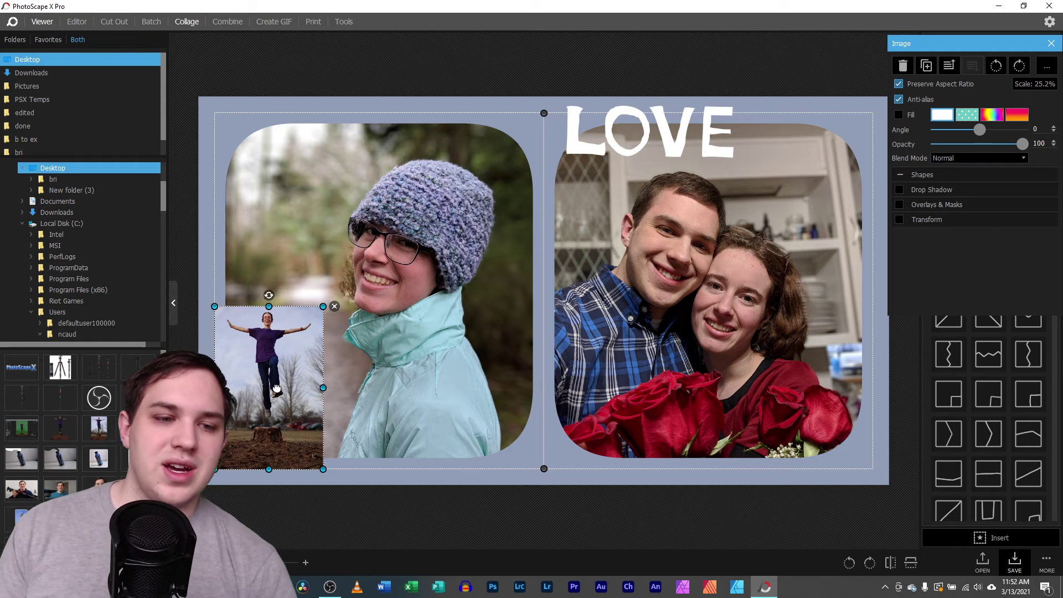
{"action": "left_click", "coordinate": [173, 303]}
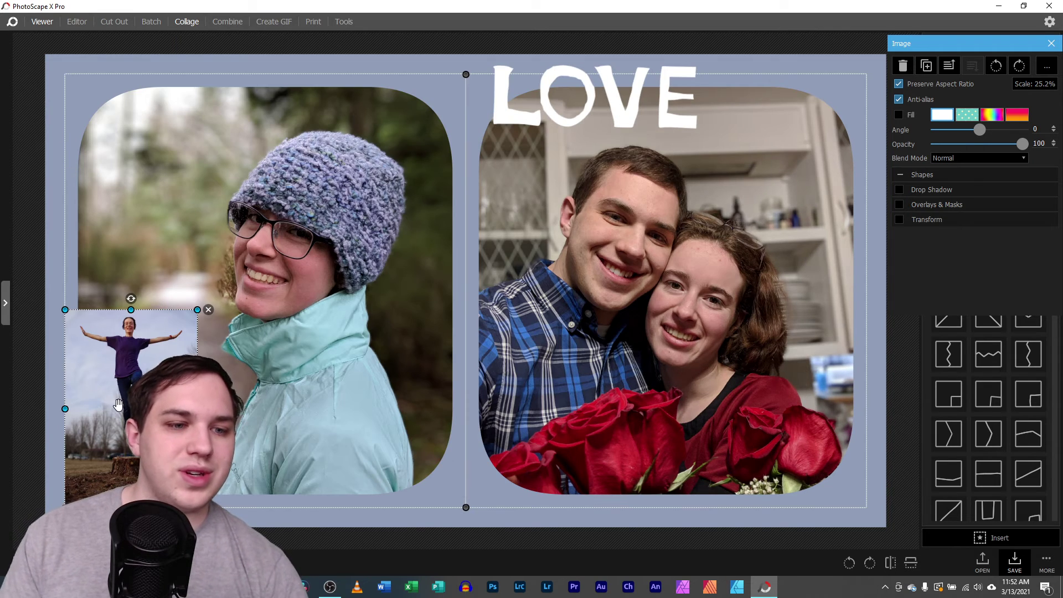
{"action": "left_click_drag", "start_coordinate": [104, 395], "coordinate": [221, 322]}
Delete the small jumping photo, then browse the figure shapes and close the picker unused
{"action": "left_click", "coordinate": [322, 259]}
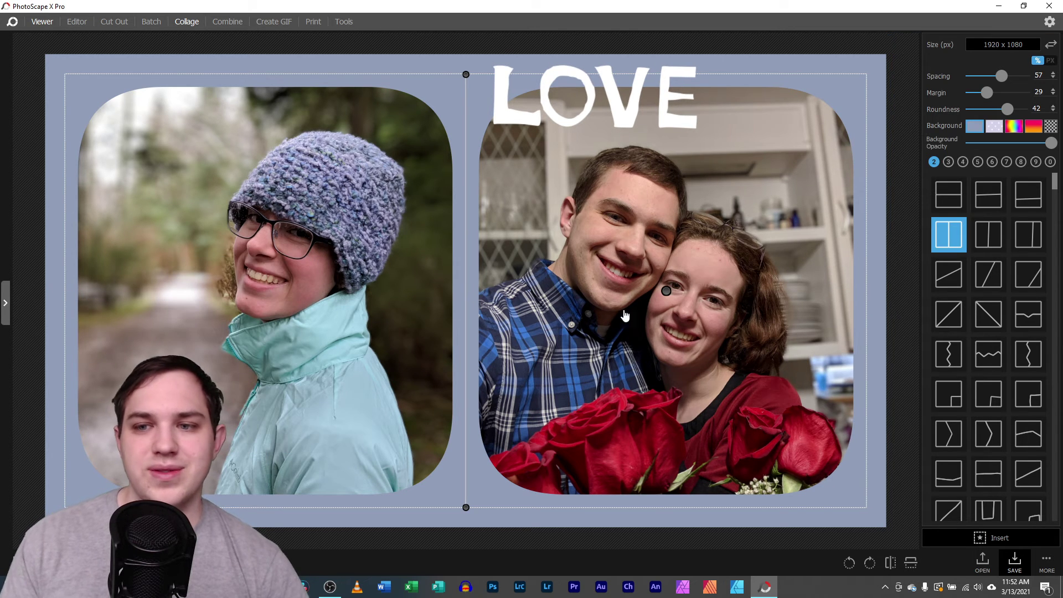
{"action": "left_click", "coordinate": [988, 536]}
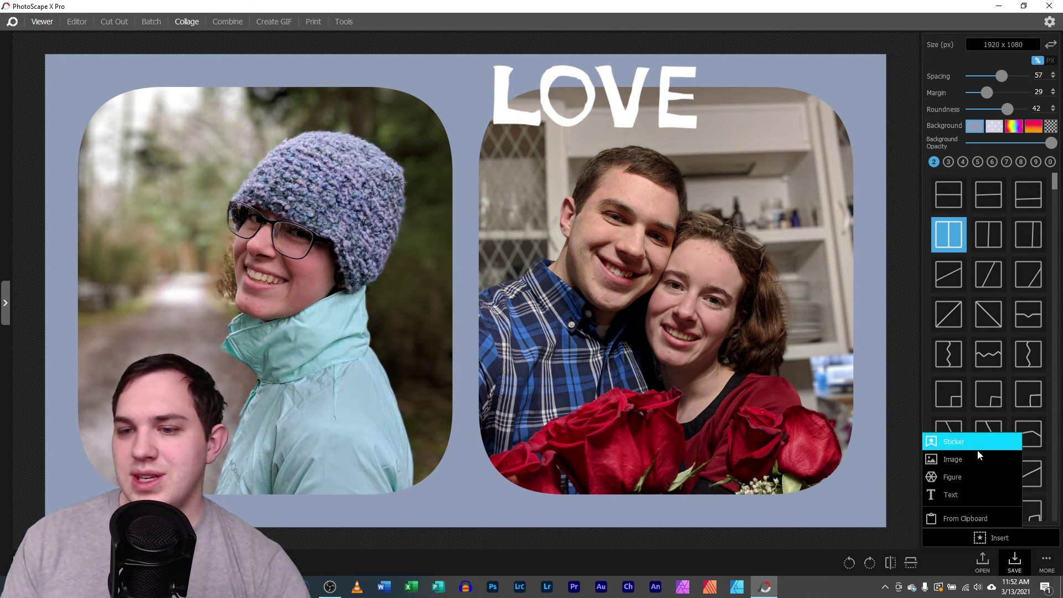
{"action": "left_click", "coordinate": [958, 477]}
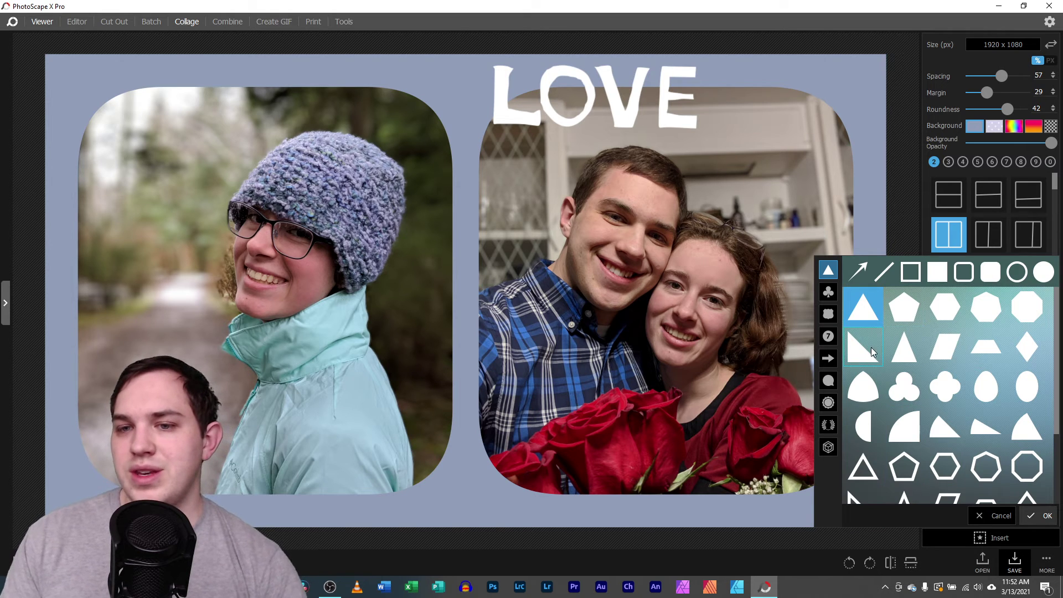
{"action": "left_click", "coordinate": [833, 382]}
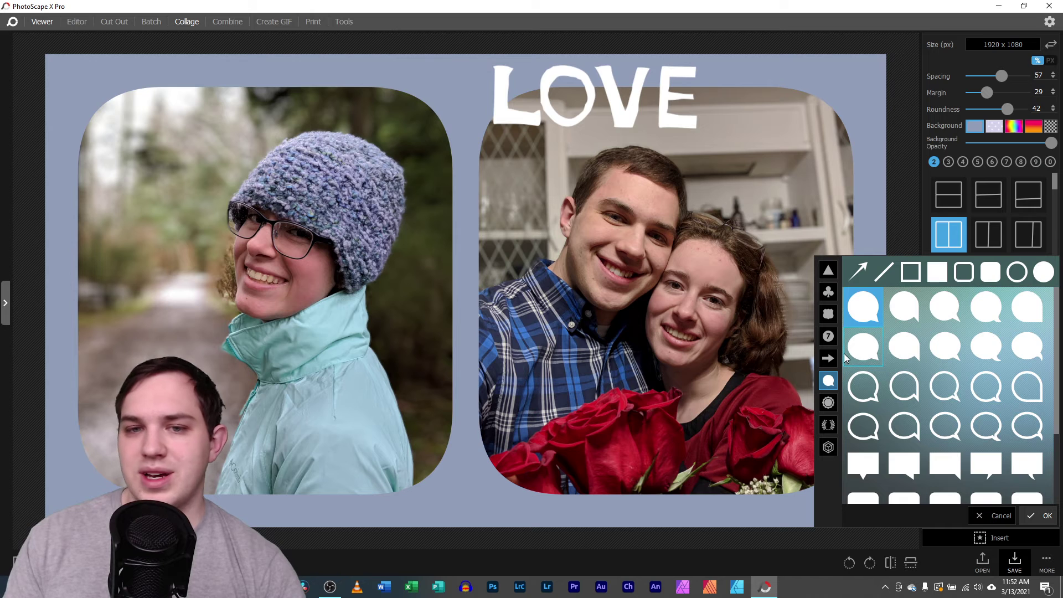
{"action": "left_click", "coordinate": [828, 292]}
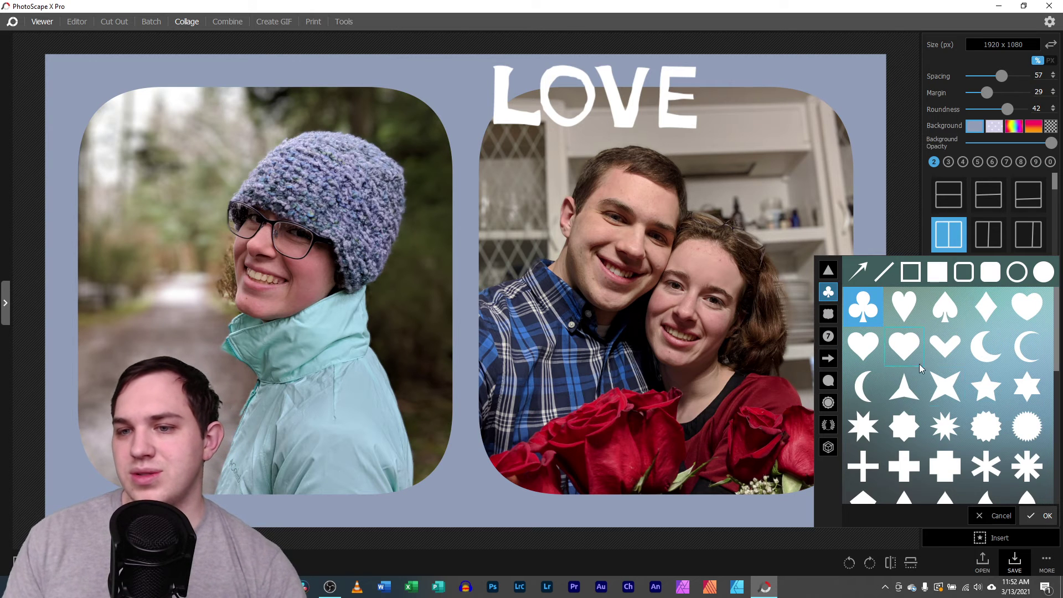
{"action": "scroll", "coordinate": [931, 449], "scroll_direction": "down", "scroll_amount": 5}
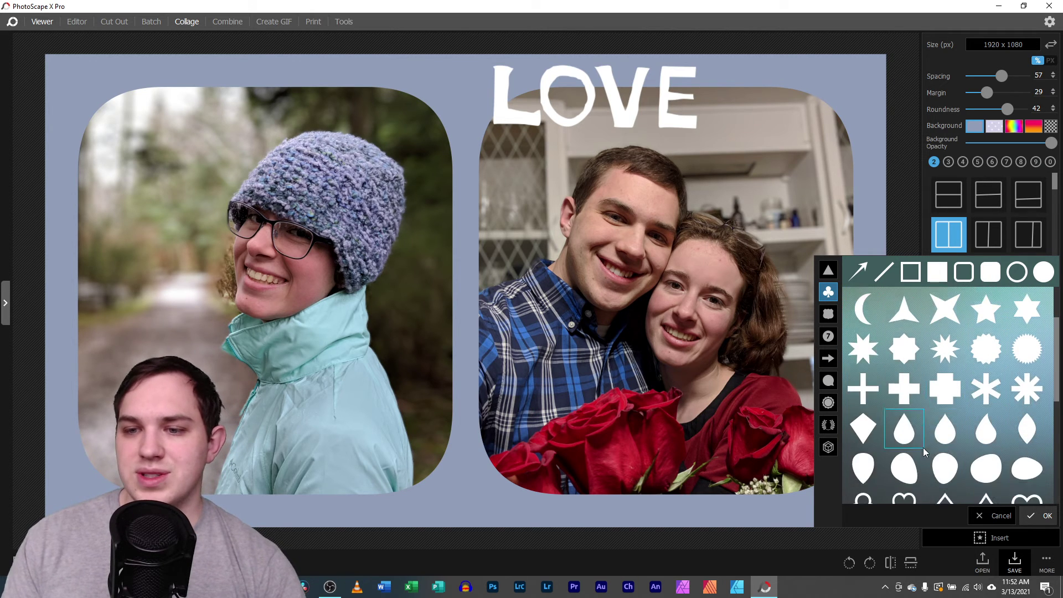
{"action": "scroll", "coordinate": [914, 432], "scroll_direction": "down", "scroll_amount": 1}
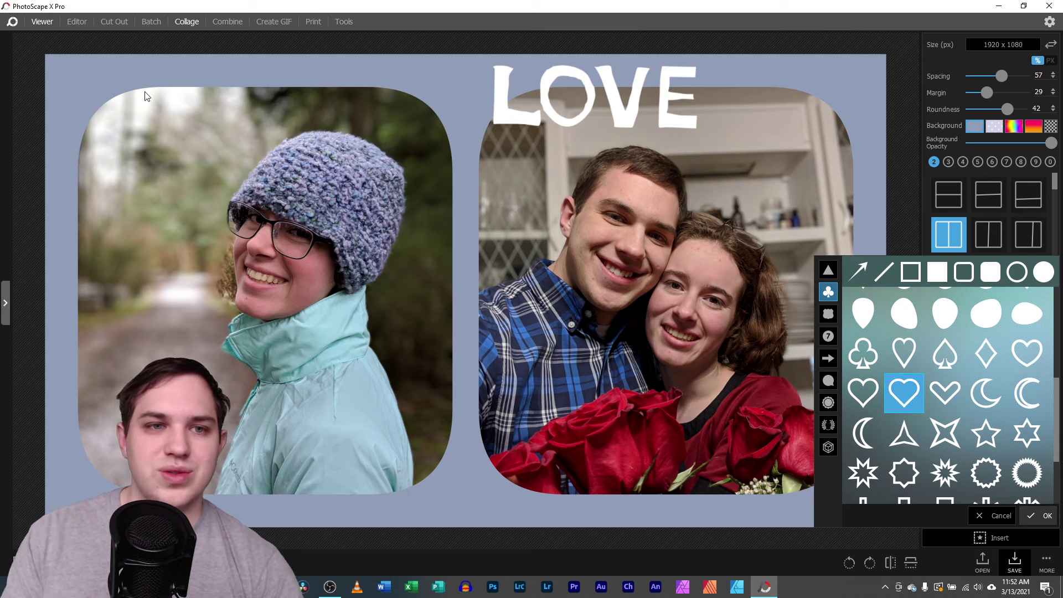
{"action": "left_click", "coordinate": [1061, 447]}
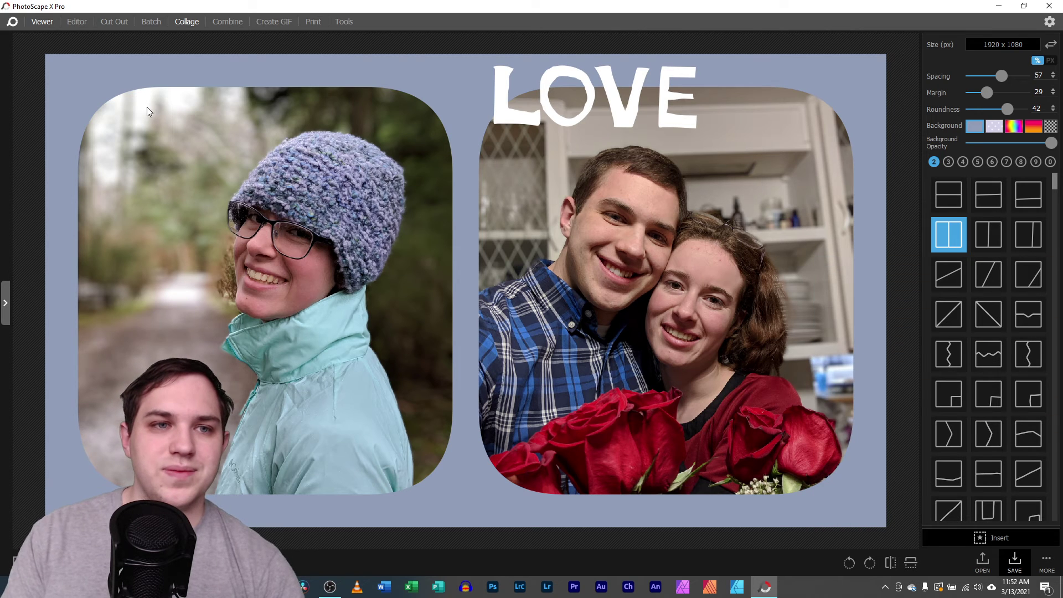
Insert the white outline heart, shrink it, and place it at the left photo's lower-left corner
{"action": "left_click", "coordinate": [1005, 537]}
{"action": "left_click", "coordinate": [965, 475]}
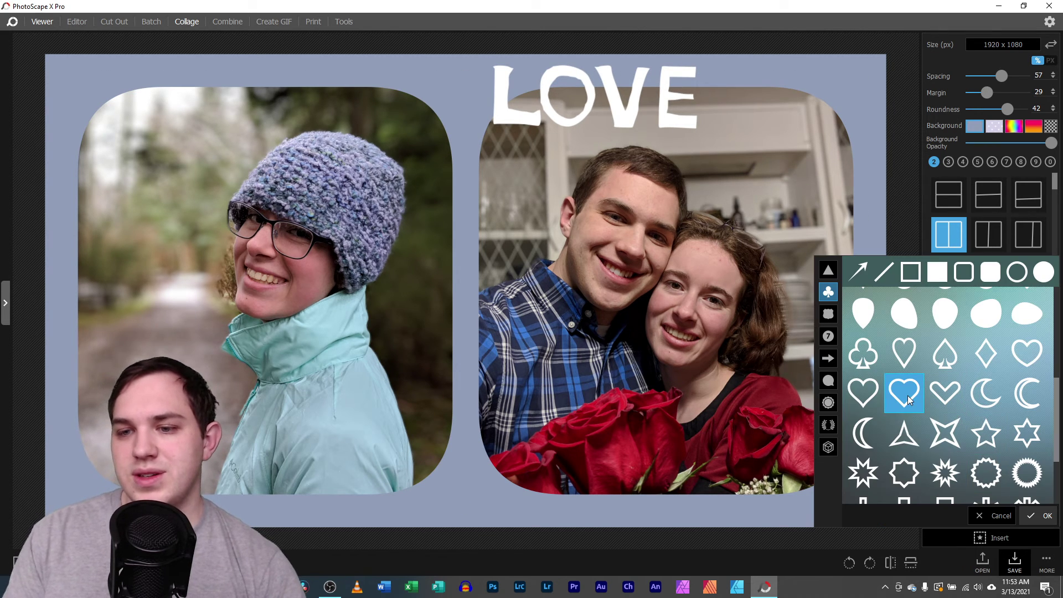
{"action": "left_click", "coordinate": [1041, 515]}
{"action": "left_click_drag", "start_coordinate": [470, 320], "coordinate": [471, 252]}
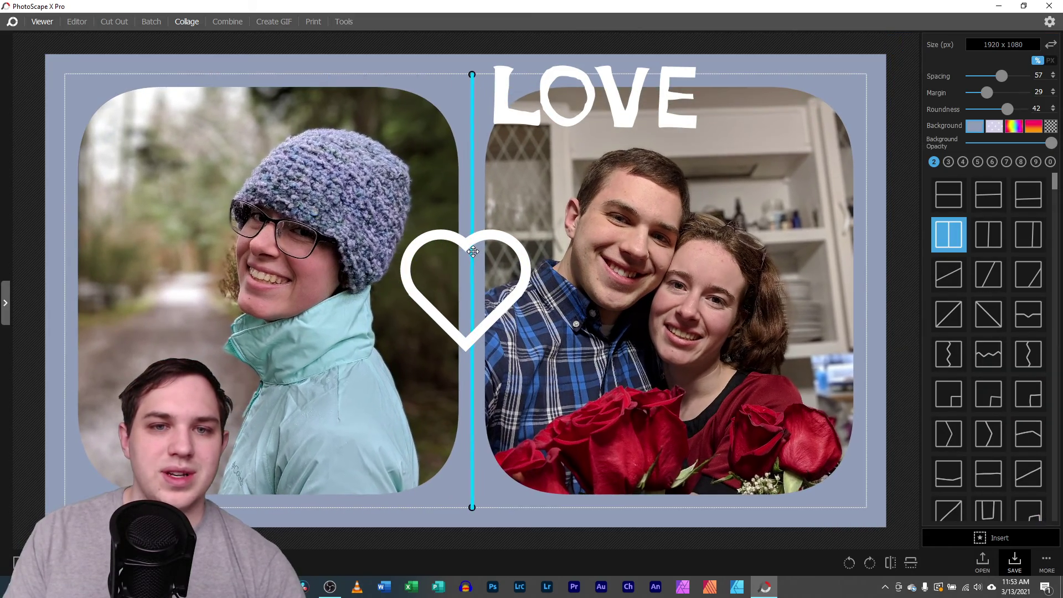
{"action": "left_click", "coordinate": [515, 298]}
{"action": "left_click_drag", "start_coordinate": [515, 297], "coordinate": [193, 154]}
{"action": "left_click_drag", "start_coordinate": [214, 208], "coordinate": [190, 192]}
{"action": "left_click", "coordinate": [280, 364]}
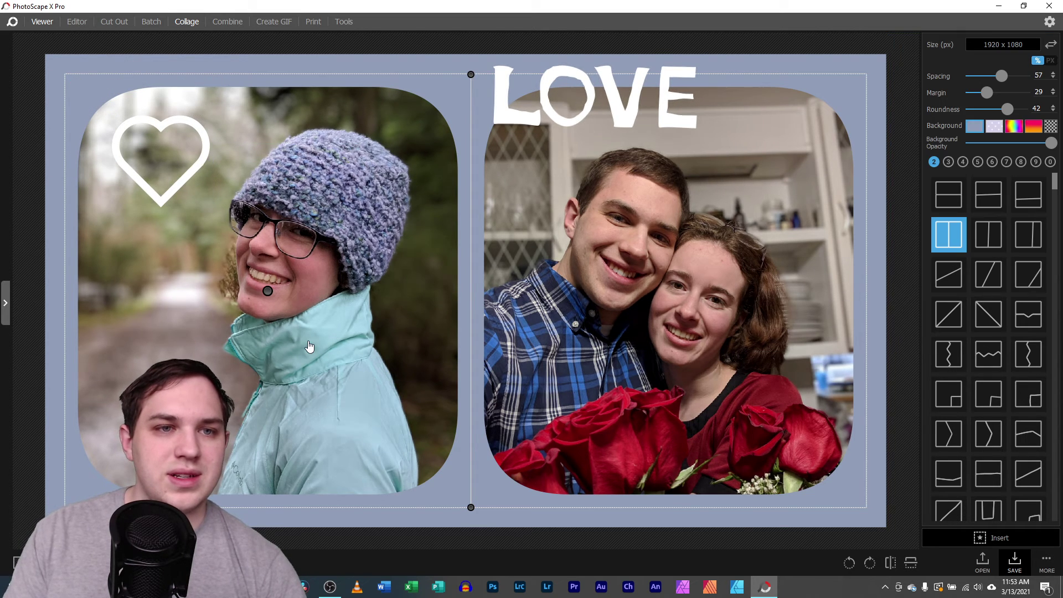
{"action": "left_click", "coordinate": [163, 194]}
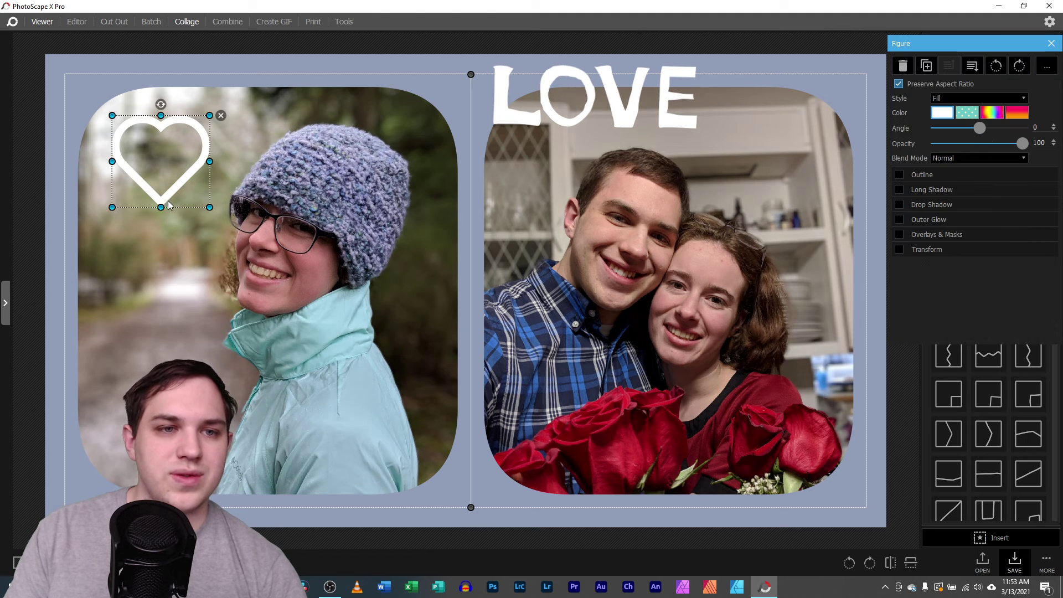
{"action": "left_click_drag", "start_coordinate": [169, 205], "coordinate": [165, 451]}
{"action": "left_click", "coordinate": [265, 363]}
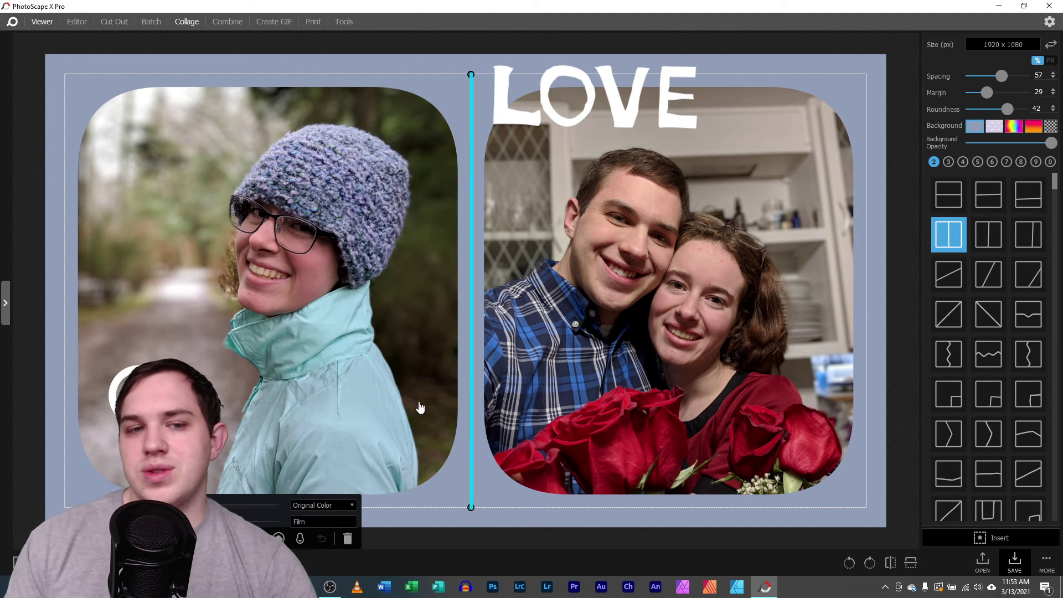
Add a Text object on the left photo's top-left, keeping its colour white
{"action": "left_click", "coordinate": [970, 541]}
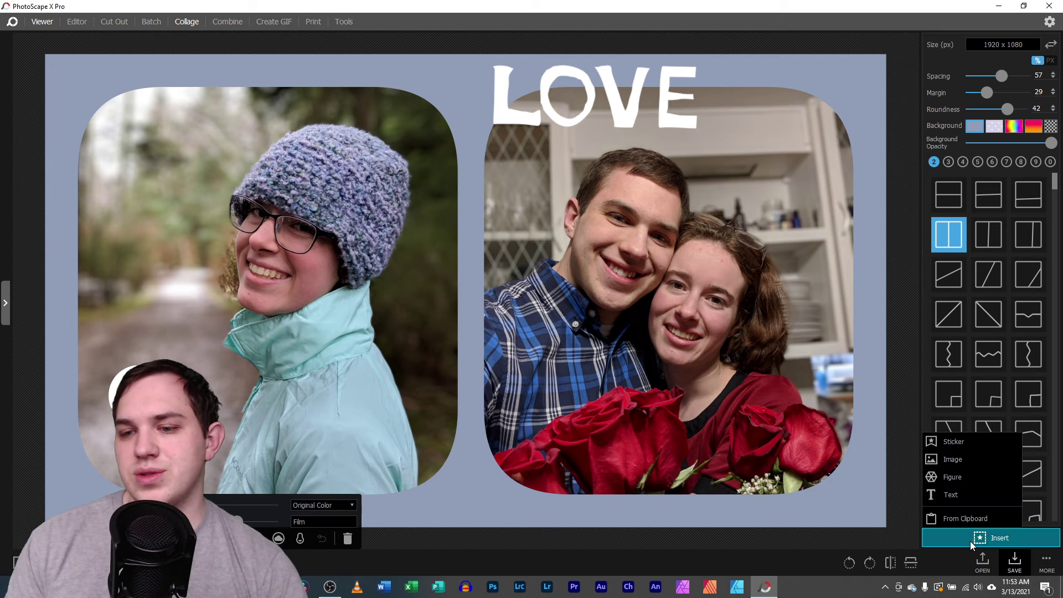
{"action": "left_click", "coordinate": [958, 494]}
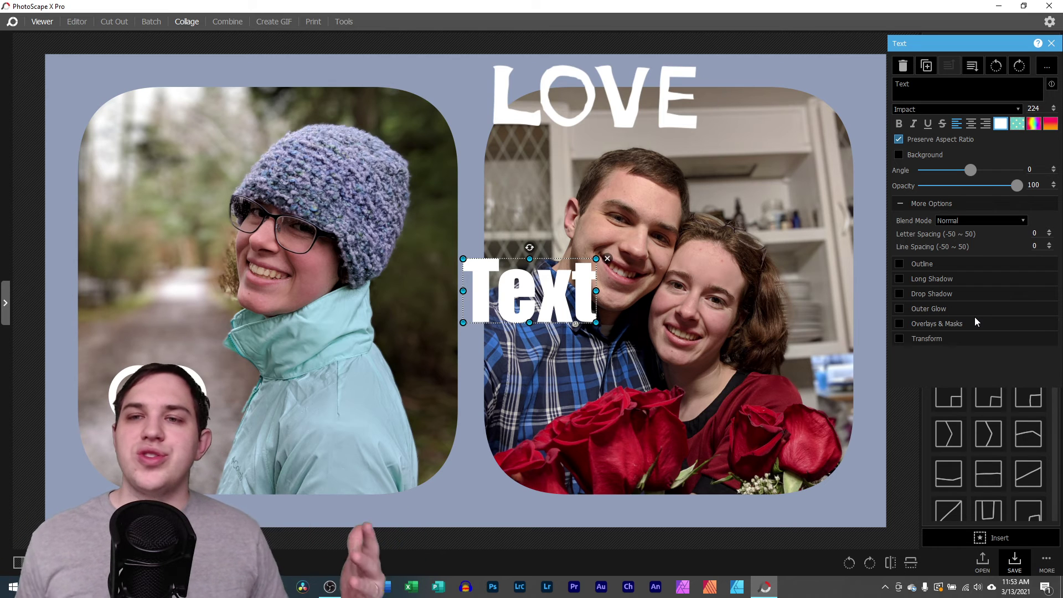
{"action": "left_click_drag", "start_coordinate": [518, 262], "coordinate": [157, 107]}
{"action": "left_click", "coordinate": [1001, 124]}
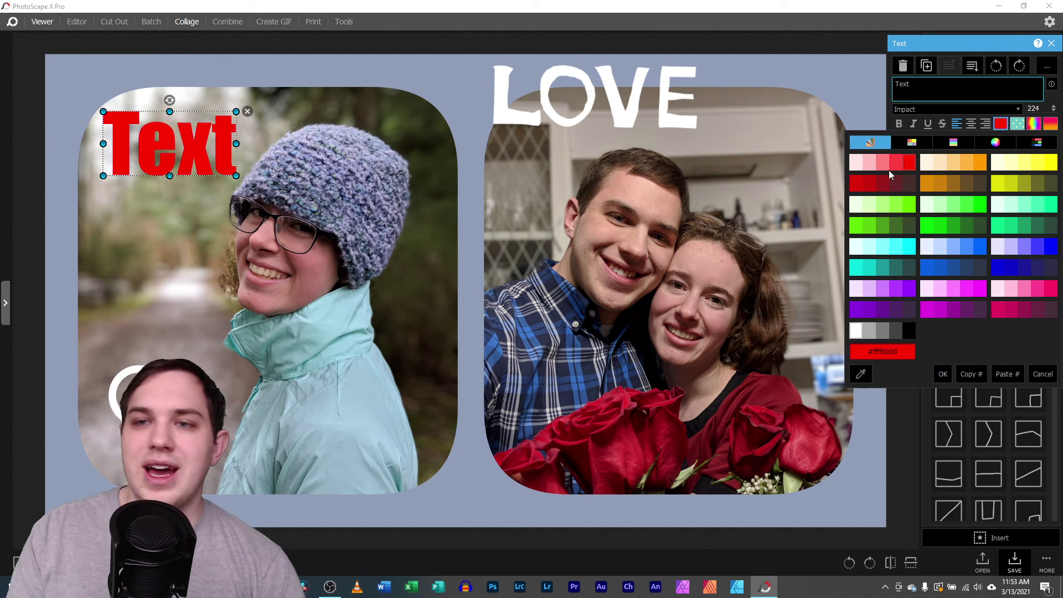
{"action": "left_click", "coordinate": [1045, 372]}
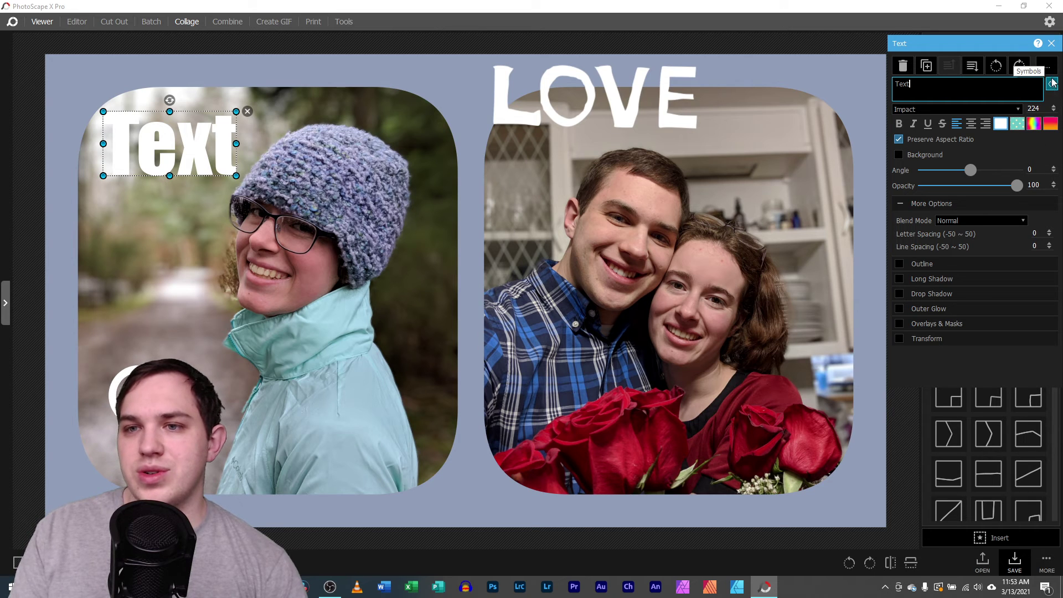
Give the text the light-blue favourite gradient and a black outline, then move it lower-left
{"action": "left_click", "coordinate": [1050, 124]}
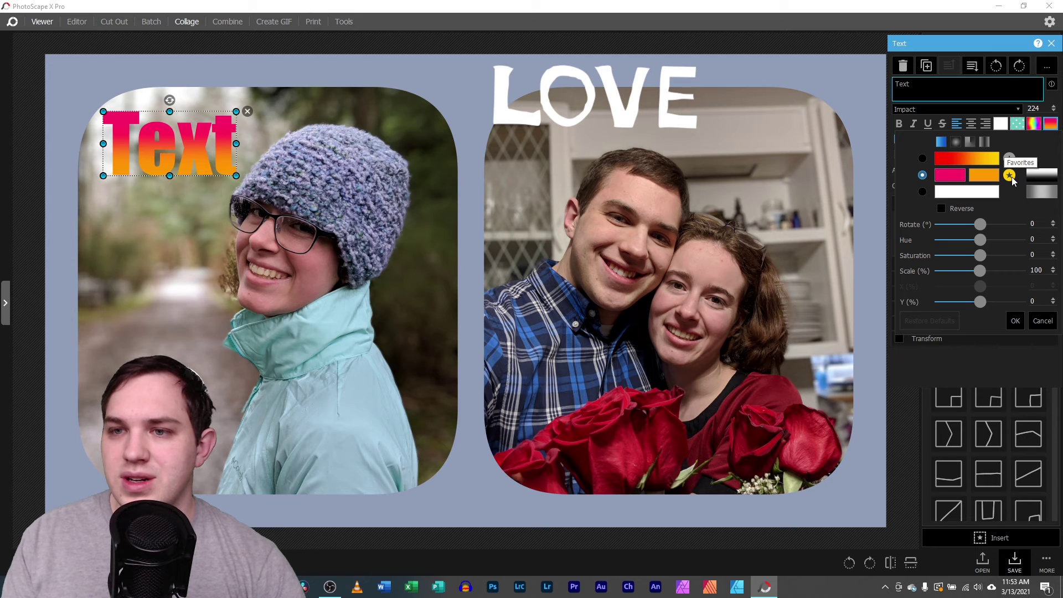
{"action": "left_click", "coordinate": [1010, 175]}
{"action": "left_click", "coordinate": [1016, 196]}
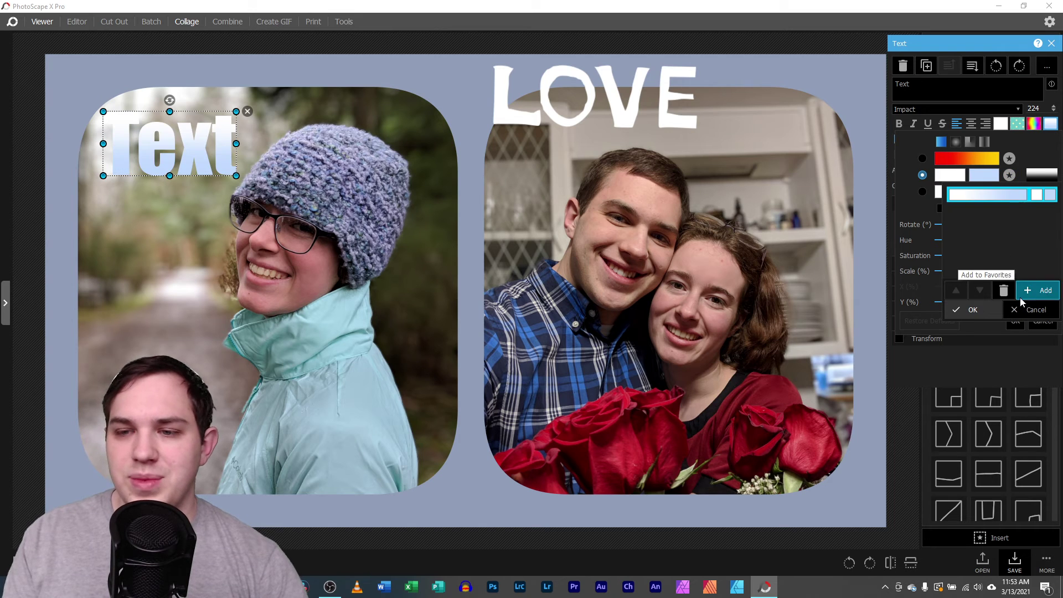
{"action": "left_click", "coordinate": [970, 310]}
{"action": "left_click", "coordinate": [1009, 320]}
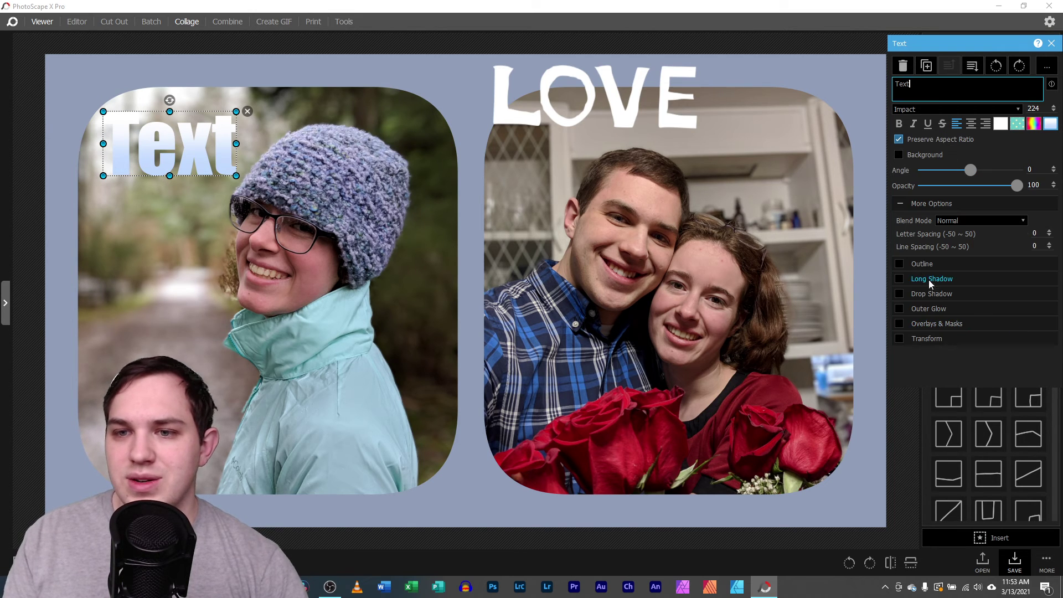
{"action": "left_click", "coordinate": [899, 264]}
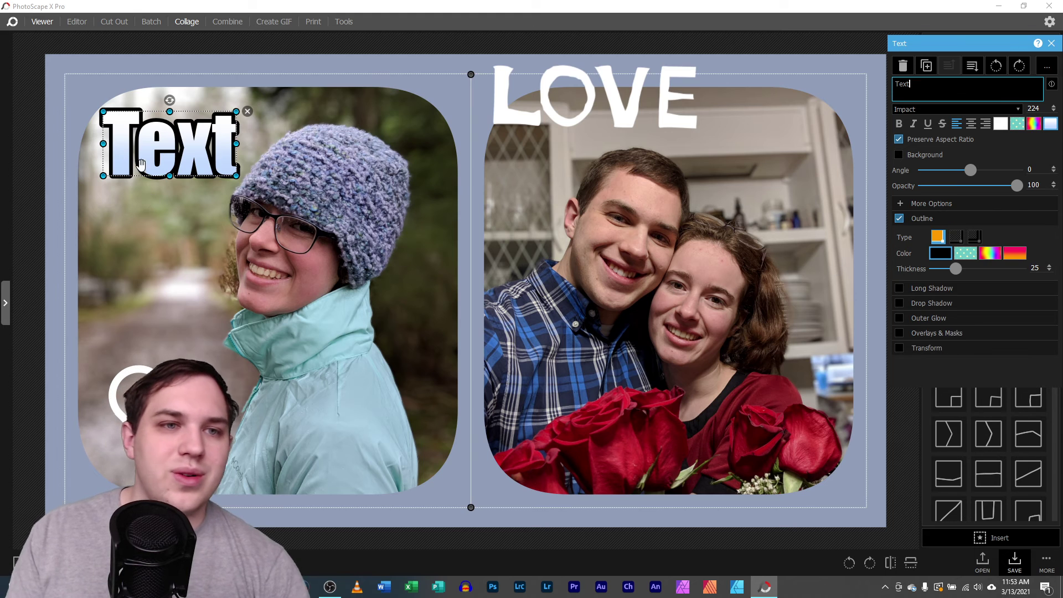
{"action": "left_click_drag", "start_coordinate": [140, 165], "coordinate": [139, 454]}
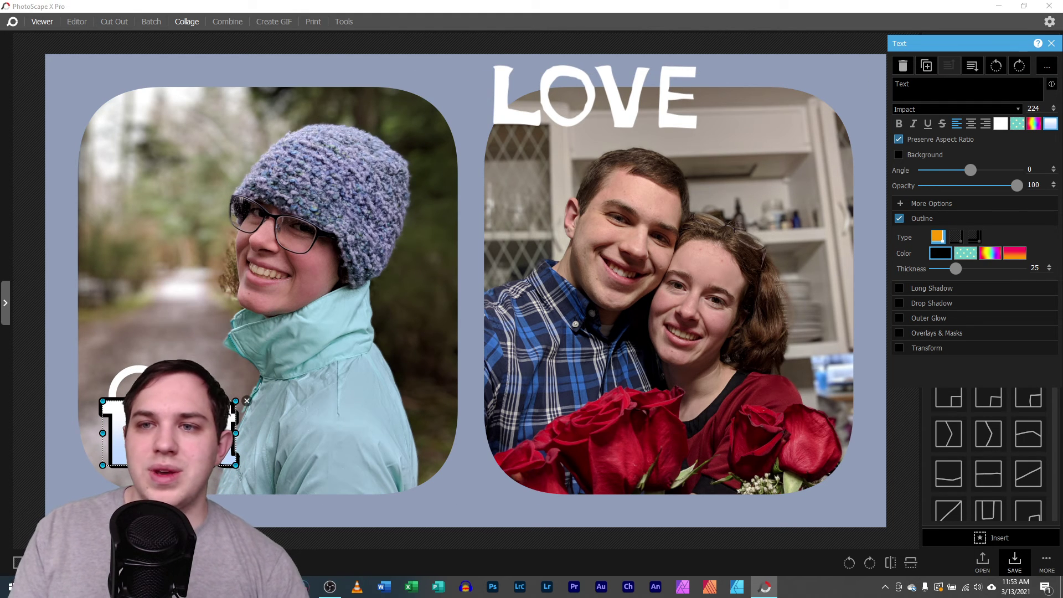
Replace the caption wording with 'text', discarding the misspelled 'Collage Tutorail'
{"action": "left_click", "coordinate": [942, 88]}
{"action": "key", "text": "BackSpace"}
{"action": "key", "text": "BackSpace"}
{"action": "key", "text": "BackSpace"}
{"action": "key", "text": "BackSpace"}
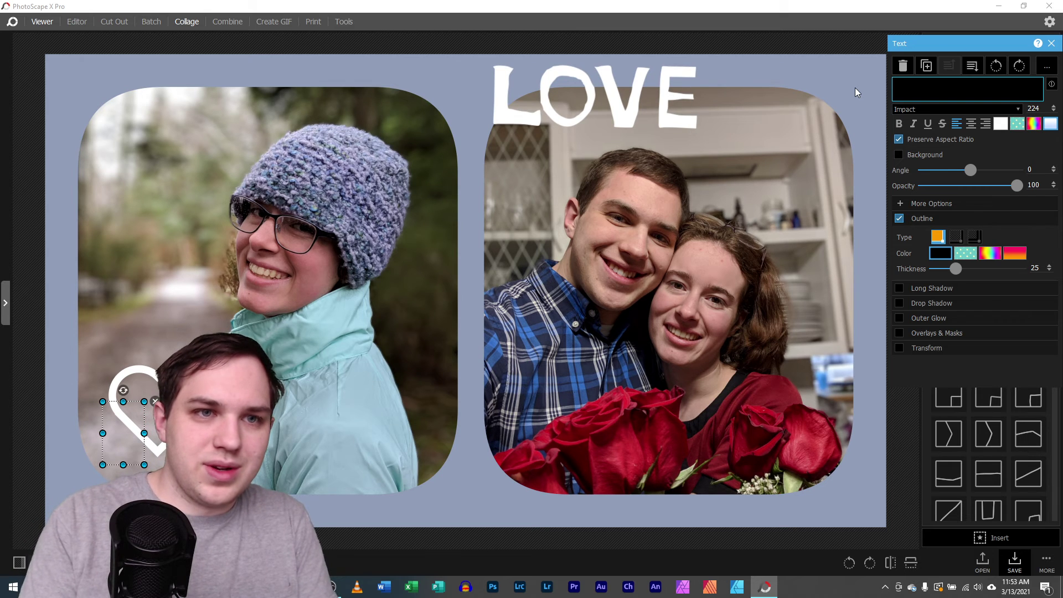
{"action": "type", "text": "Colla"}
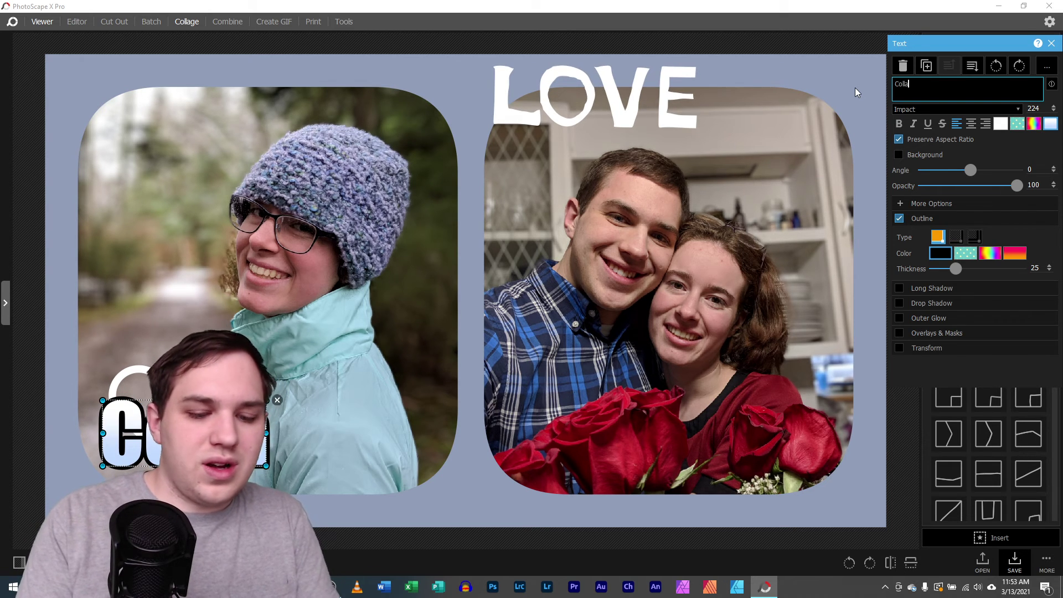
{"action": "type", "text": "ge T"}
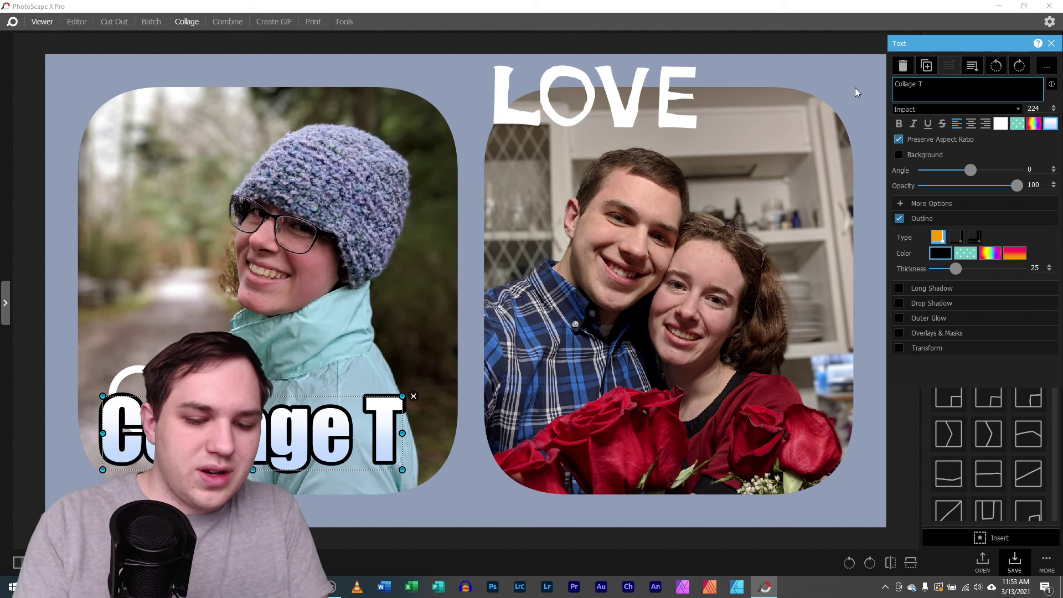
{"action": "type", "text": "utorail"}
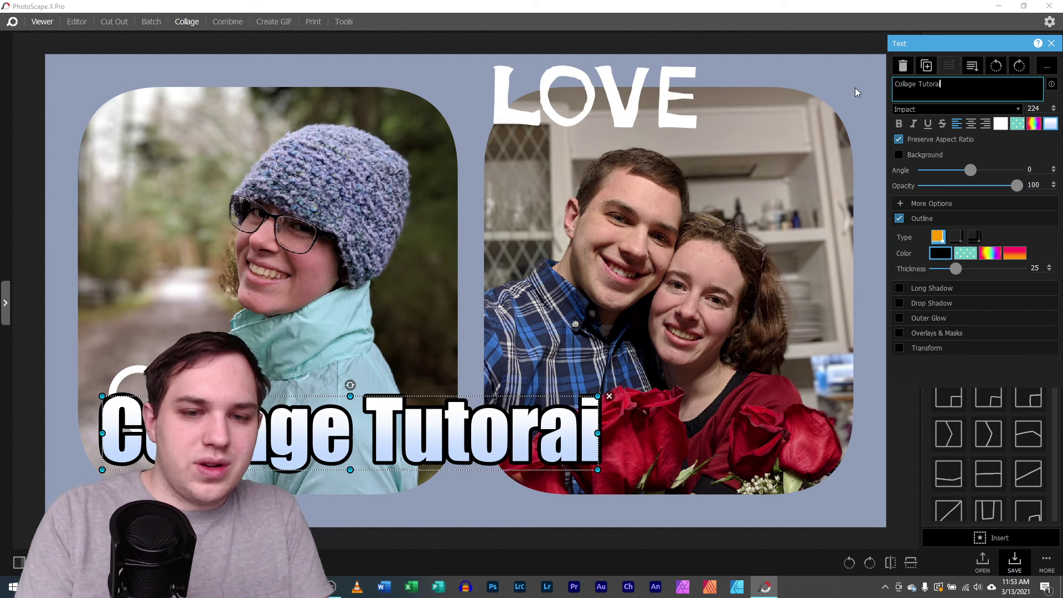
{"action": "key", "text": "BackSpace"}
{"action": "key", "text": "BackSpace"}
{"action": "key", "text": "BackSpace"}
{"action": "key", "text": "BackSpace"}
{"action": "key", "text": "BackSpace"}
{"action": "key", "text": "BackSpace"}
{"action": "key", "text": "BackSpace"}
{"action": "key", "text": "BackSpace"}
{"action": "key", "text": "BackSpace"}
{"action": "key", "text": "BackSpace"}
{"action": "key", "text": "BackSpace"}
{"action": "key", "text": "BackSpace"}
{"action": "key", "text": "BackSpace"}
{"action": "key", "text": "BackSpace"}
{"action": "key", "text": "BackSpace"}
{"action": "key", "text": "BackSpace"}
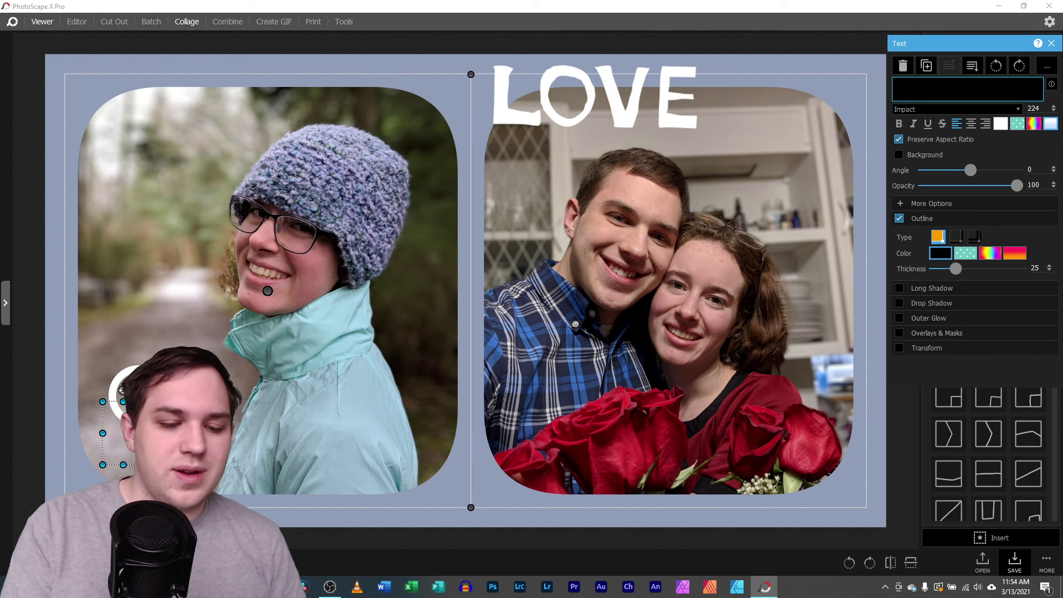
{"action": "type", "text": "tes"}
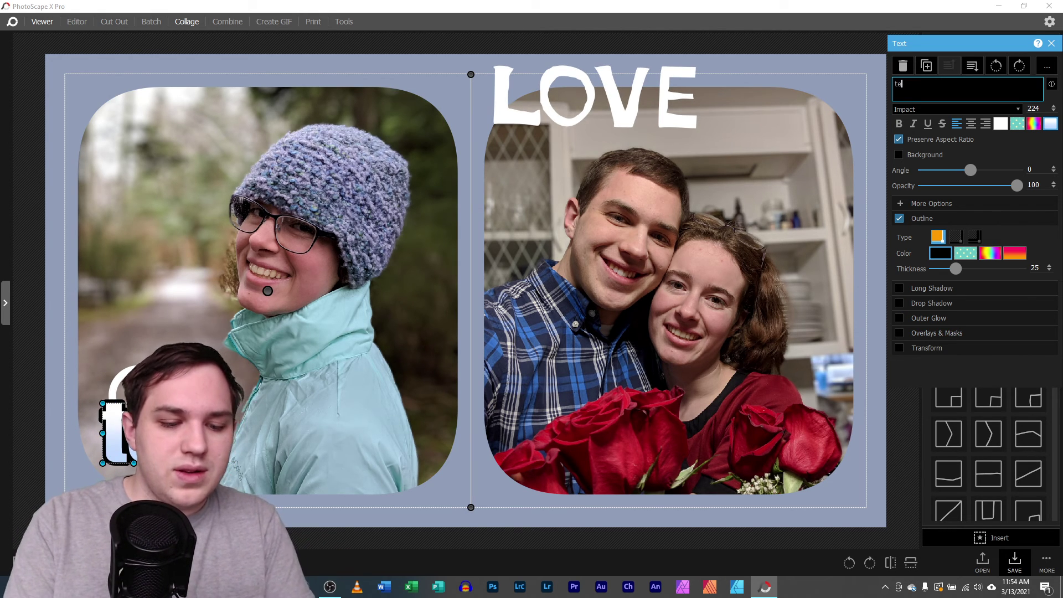
Drop the trial shadow, keep only the black outline, and centre the caption along the bottom
{"action": "left_click_drag", "start_coordinate": [164, 433], "coordinate": [149, 305]}
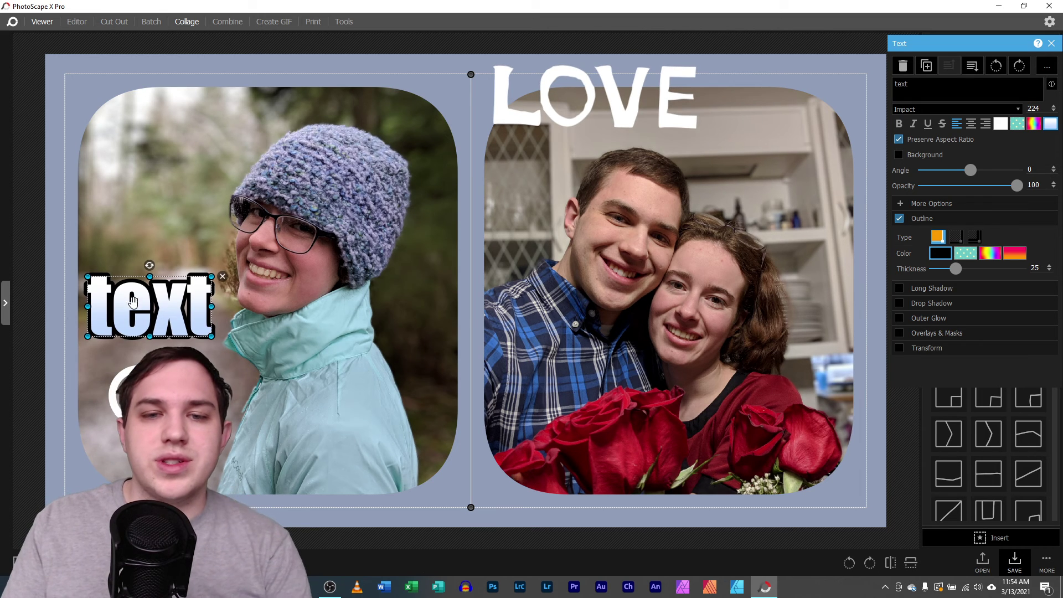
{"action": "left_click", "coordinate": [899, 304]}
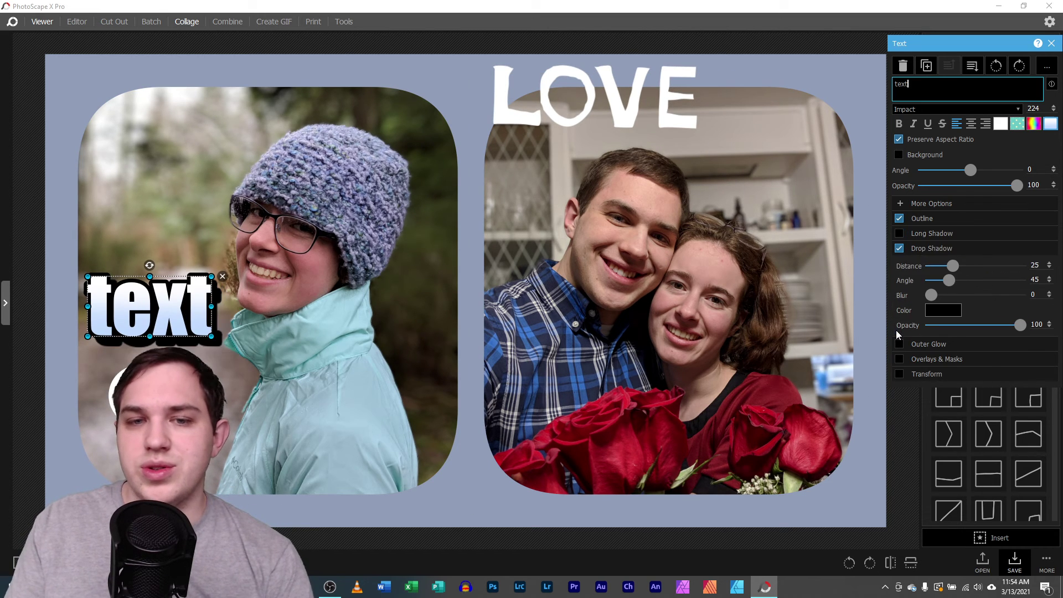
{"action": "left_click", "coordinate": [899, 249]}
{"action": "left_click", "coordinate": [898, 219]}
{"action": "left_click", "coordinate": [898, 220]}
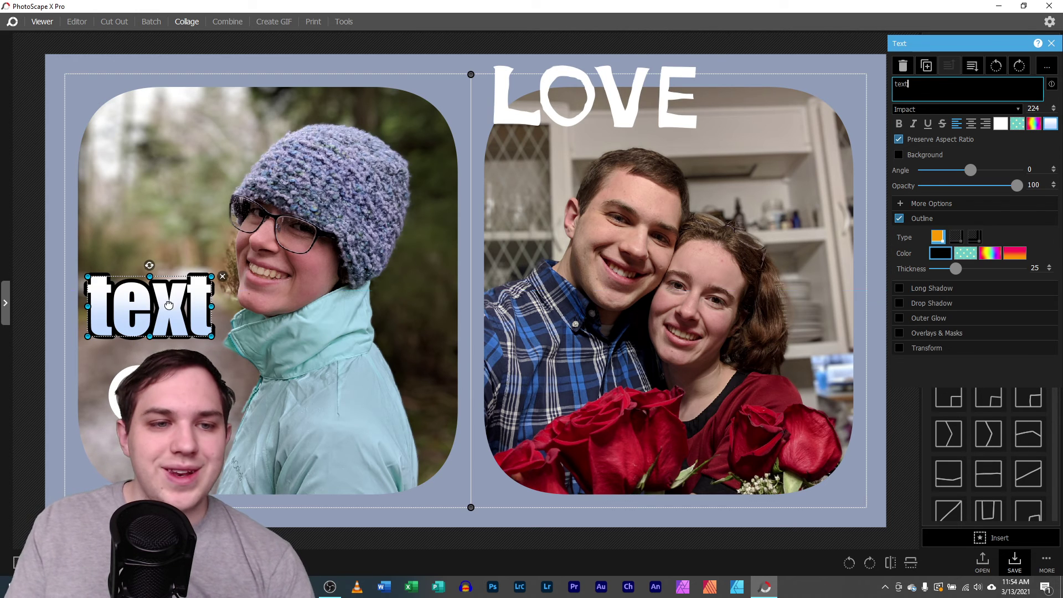
{"action": "left_click_drag", "start_coordinate": [165, 303], "coordinate": [495, 454]}
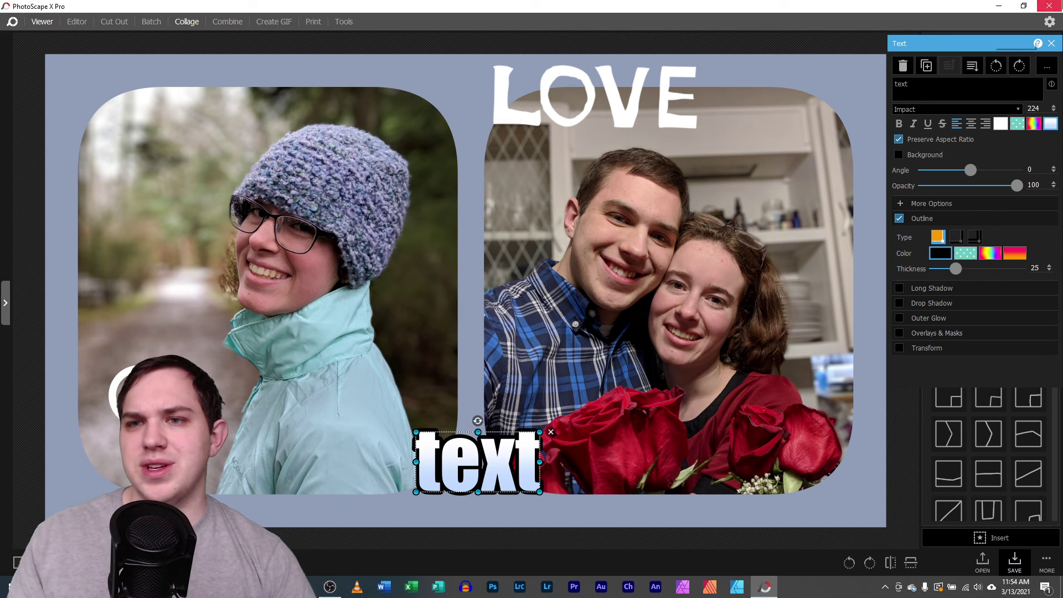
{"action": "left_click", "coordinate": [1052, 44]}
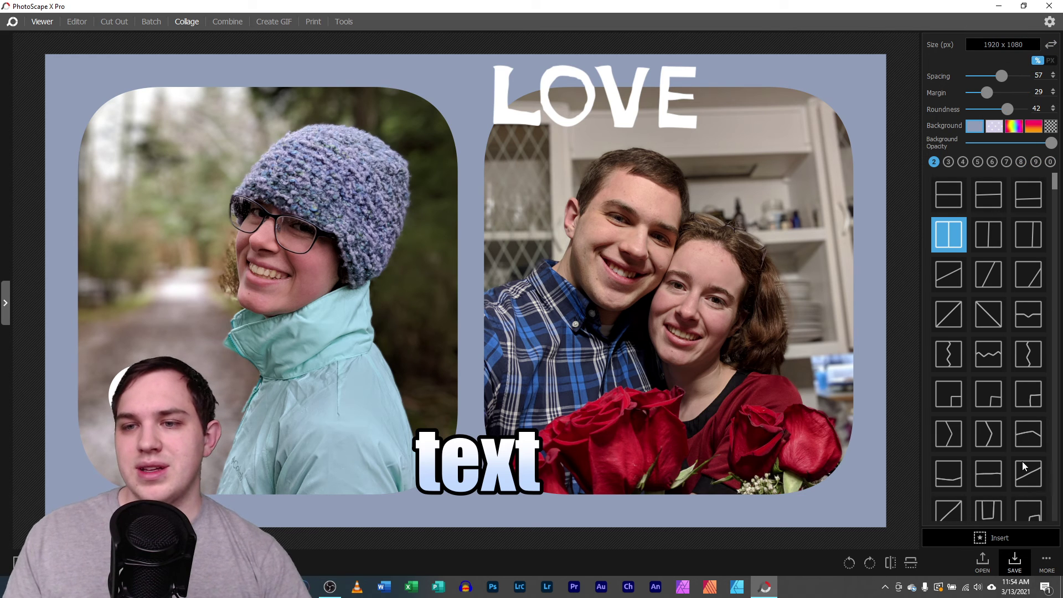
Try large-top, curved-divider, wavy stacked and diagonal split collage layouts
{"action": "scroll", "coordinate": [1023, 467], "scroll_direction": "down", "scroll_amount": 2}
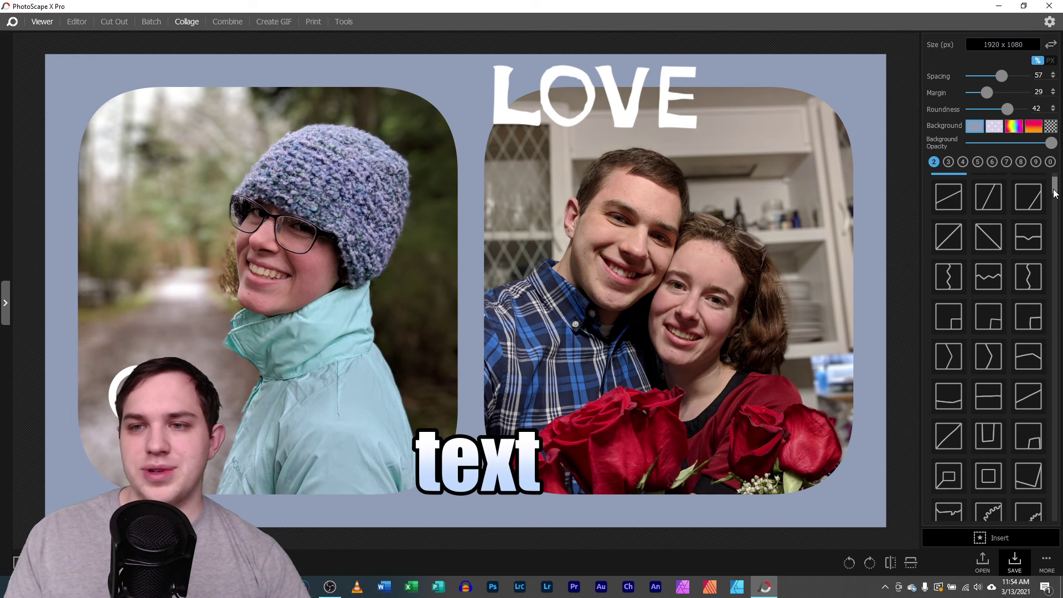
{"action": "scroll", "coordinate": [1055, 192], "scroll_direction": "up", "scroll_amount": 2}
{"action": "scroll", "coordinate": [1054, 196], "scroll_direction": "down", "scroll_amount": 3}
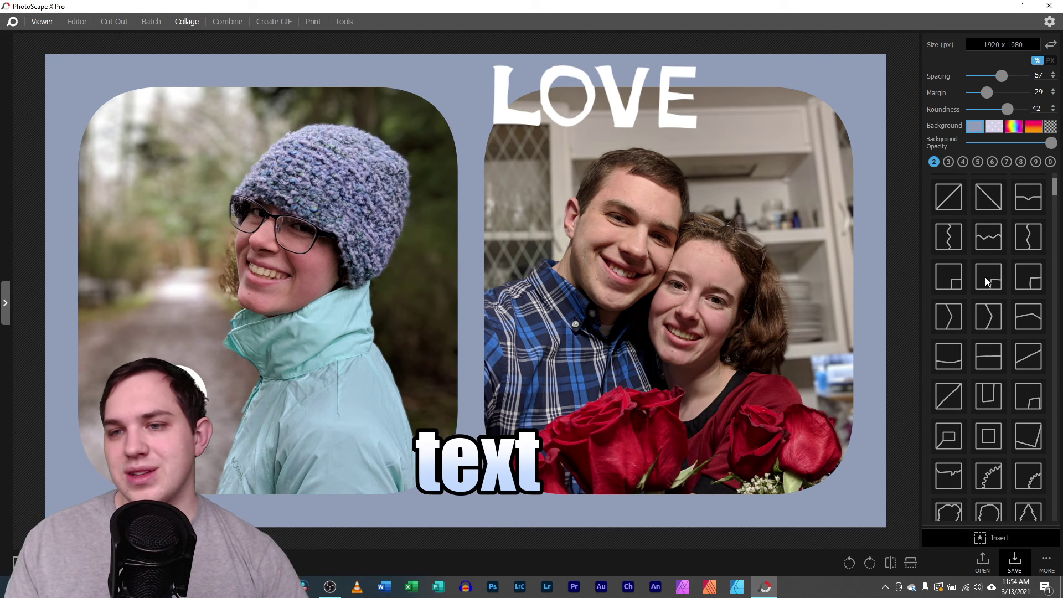
{"action": "left_click", "coordinate": [987, 282]}
{"action": "left_click", "coordinate": [957, 282]}
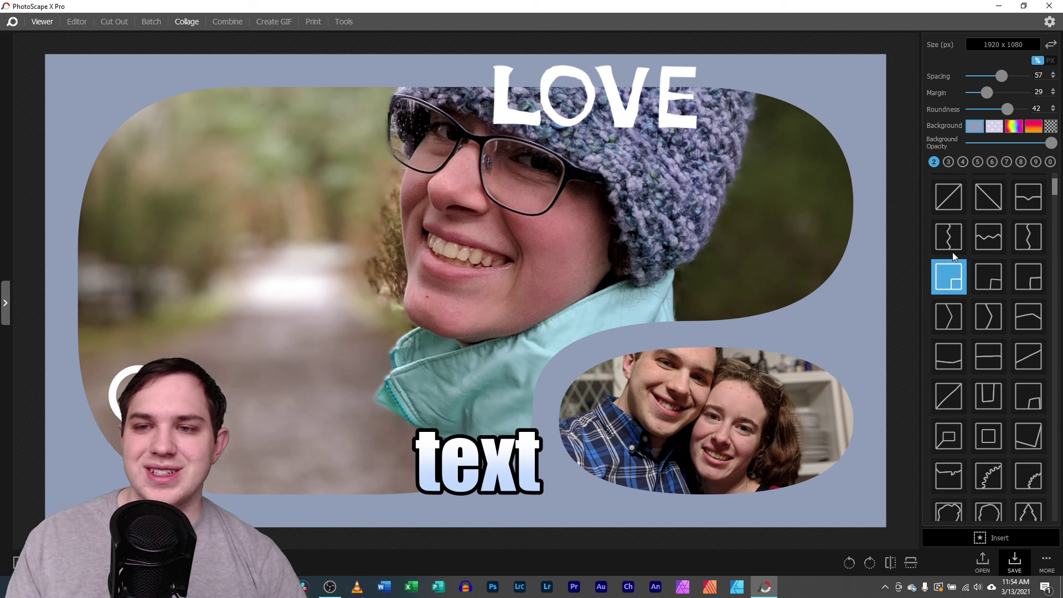
{"action": "left_click", "coordinate": [955, 249]}
{"action": "left_click", "coordinate": [984, 240]}
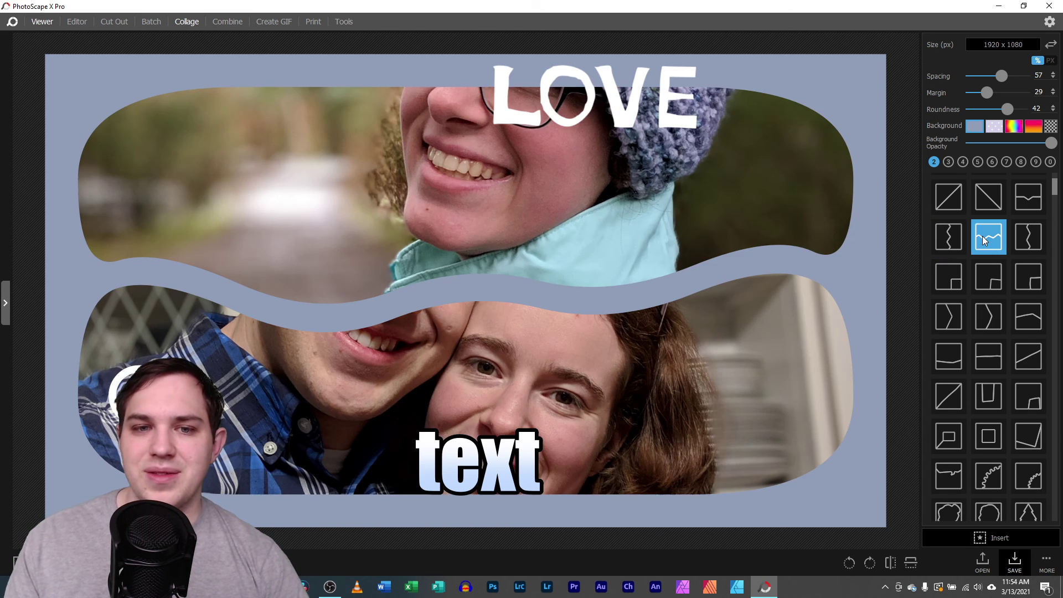
{"action": "left_click", "coordinate": [945, 197]}
Return to the side-by-side two-photo layout and nudge the text caption slightly left
{"action": "scroll", "coordinate": [964, 333], "scroll_direction": "up", "scroll_amount": 3}
{"action": "left_click", "coordinate": [948, 208]}
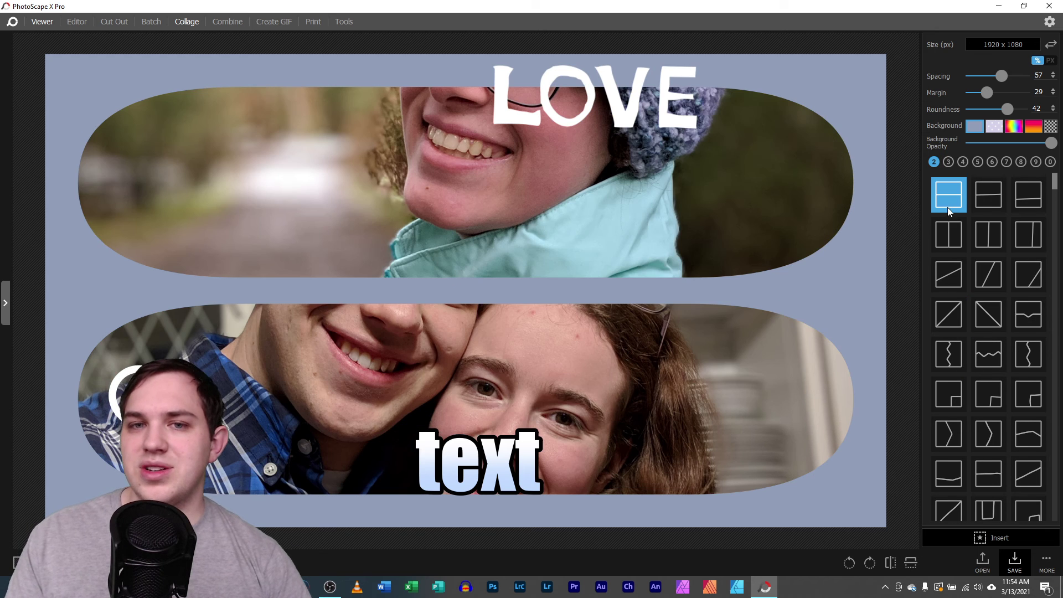
{"action": "left_click", "coordinate": [990, 206]}
{"action": "left_click", "coordinate": [990, 246]}
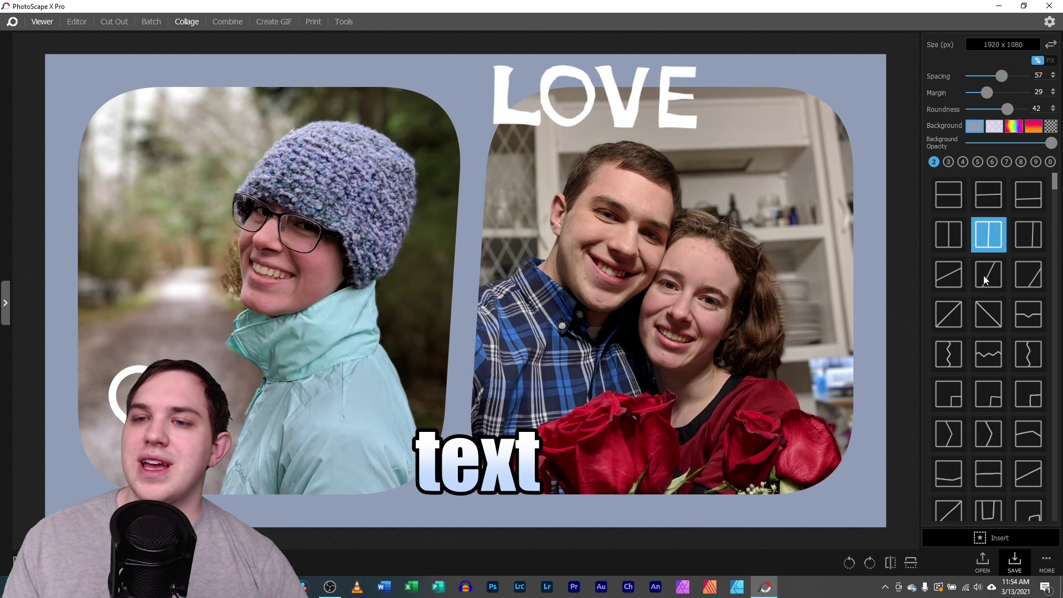
{"action": "left_click", "coordinate": [986, 274]}
{"action": "left_click", "coordinate": [945, 274]}
{"action": "left_click", "coordinate": [955, 241]}
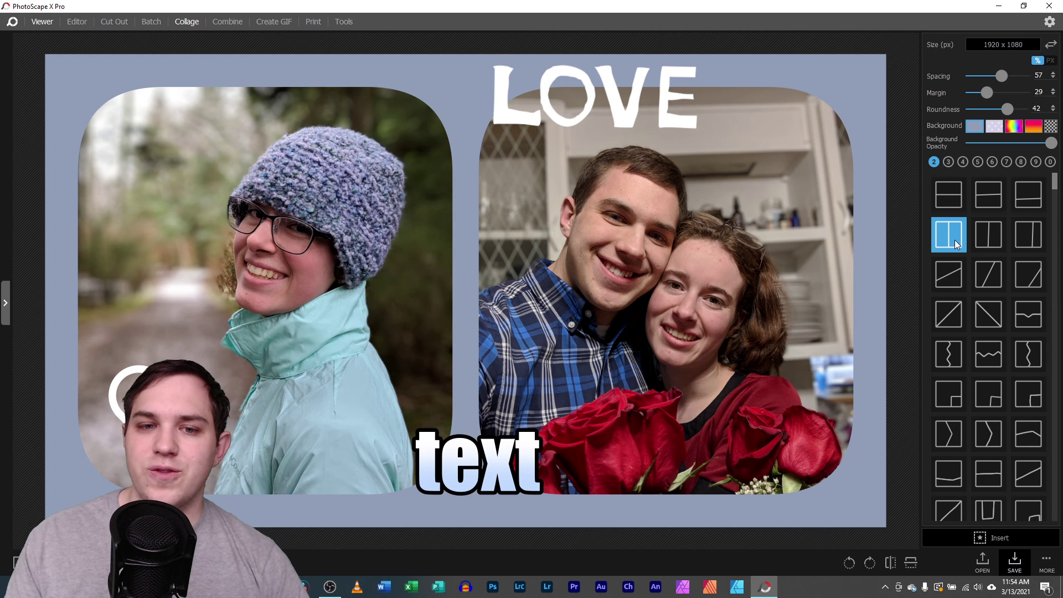
{"action": "left_click_drag", "start_coordinate": [476, 460], "coordinate": [464, 459]}
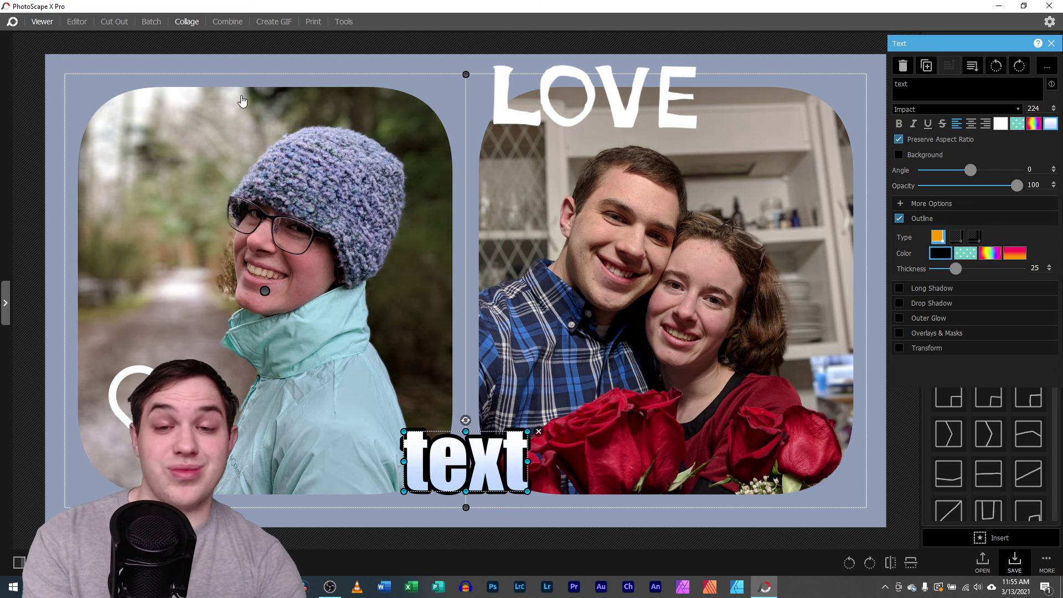
{"action": "left_click", "coordinate": [242, 100]}
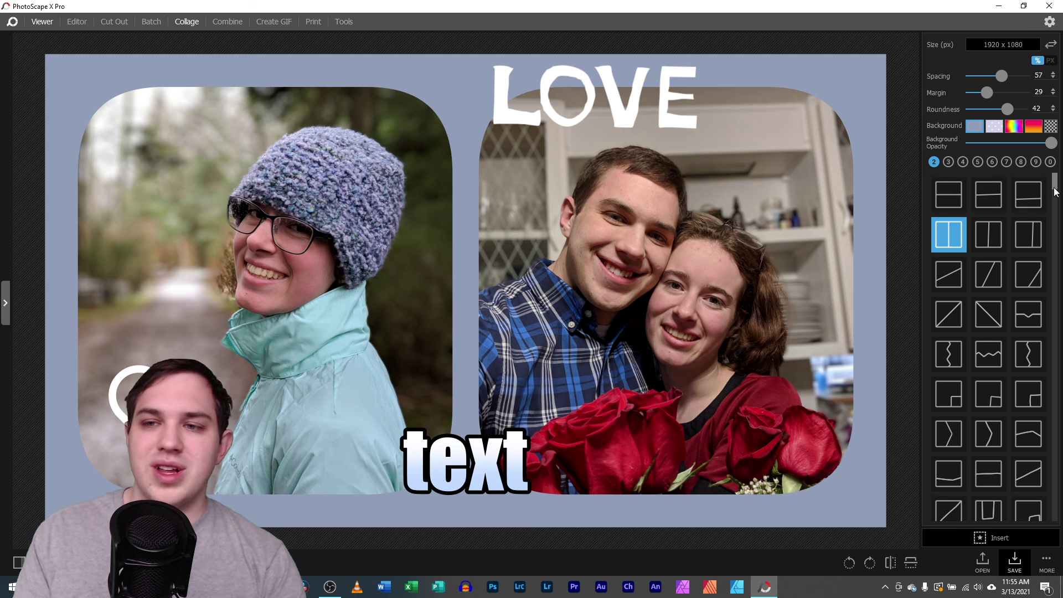
{"action": "left_click_drag", "start_coordinate": [1056, 192], "coordinate": [1062, 95]}
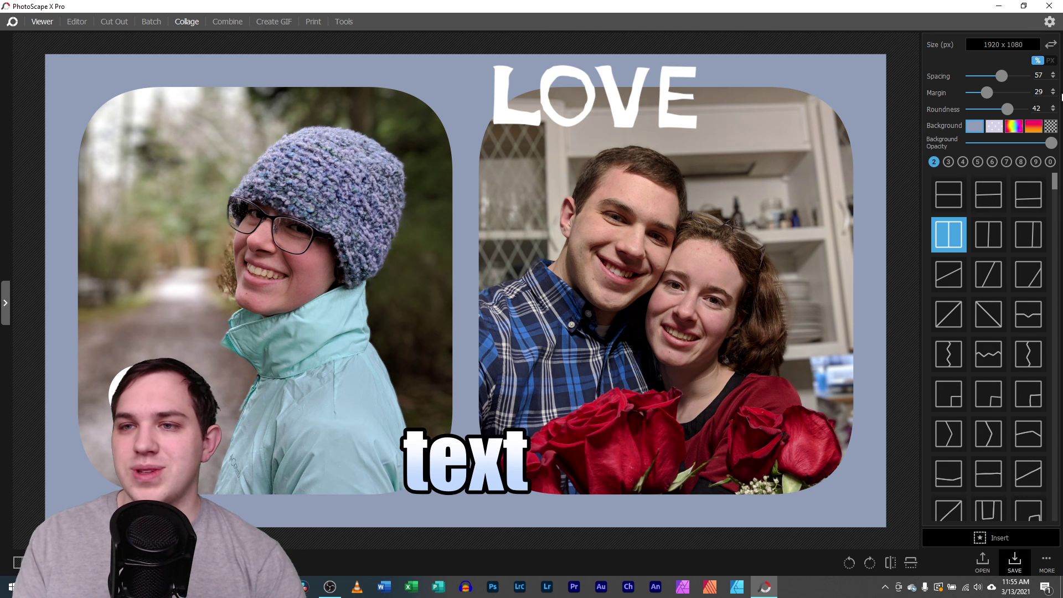
Skip saving as an image and save the collage as a project named 'collage'
{"action": "left_click", "coordinate": [1016, 568]}
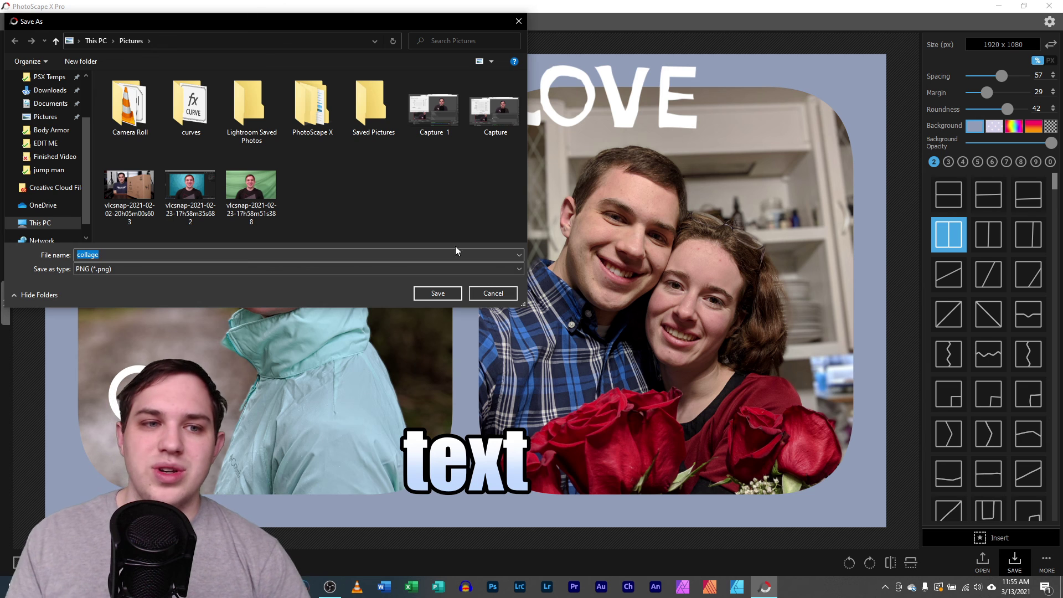
{"action": "left_click", "coordinate": [478, 293]}
{"action": "left_click", "coordinate": [1048, 564]}
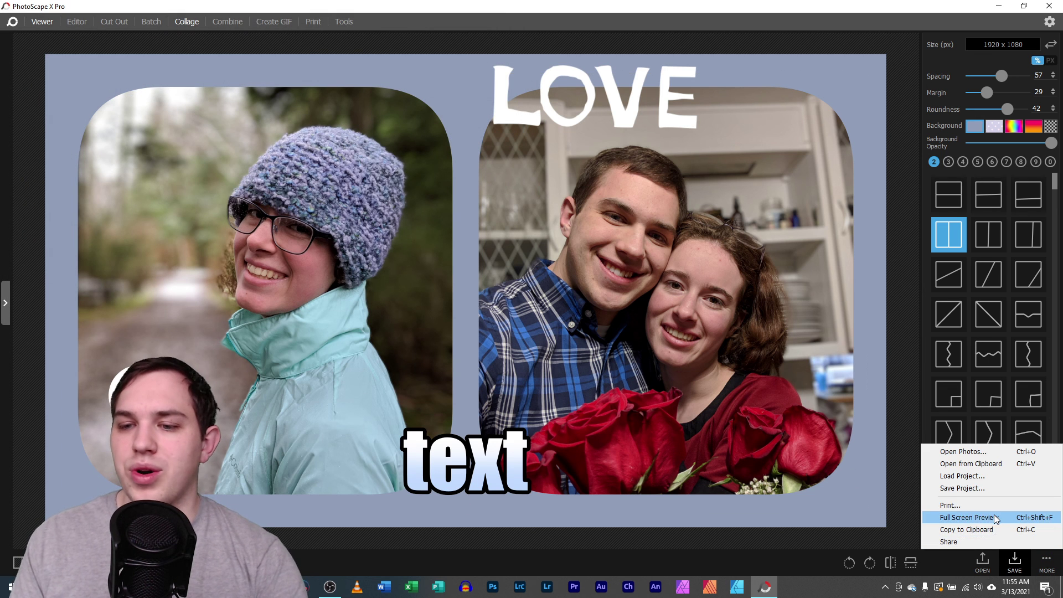
{"action": "left_click", "coordinate": [978, 488]}
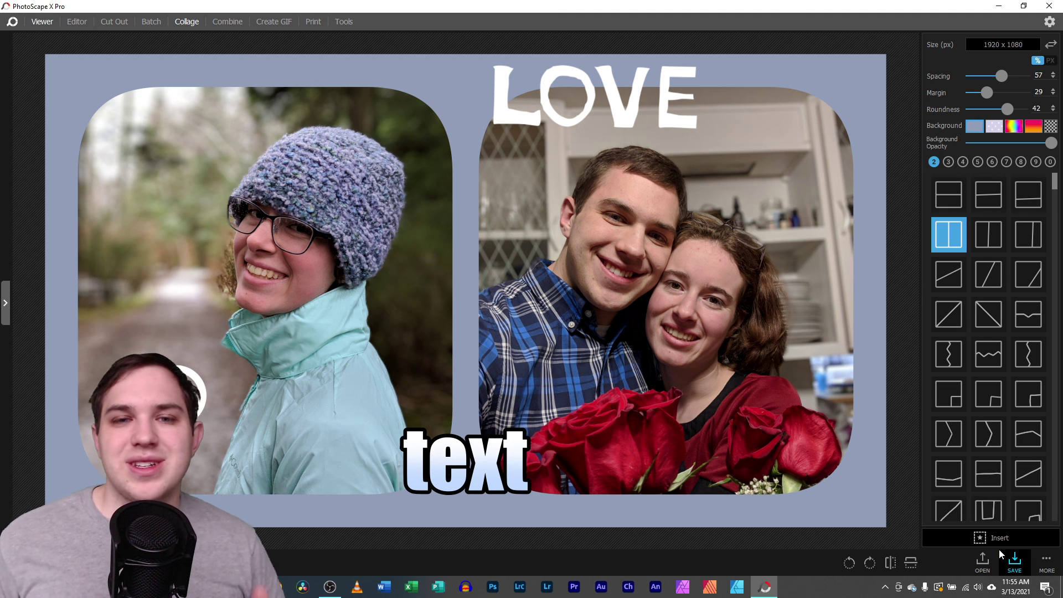
{"action": "left_click", "coordinate": [886, 589]}
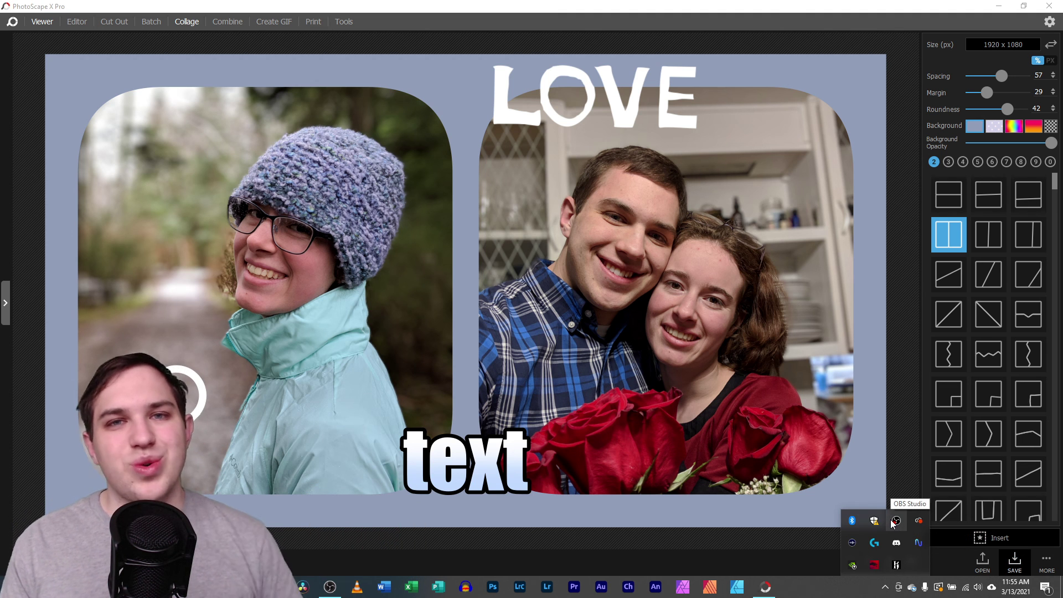